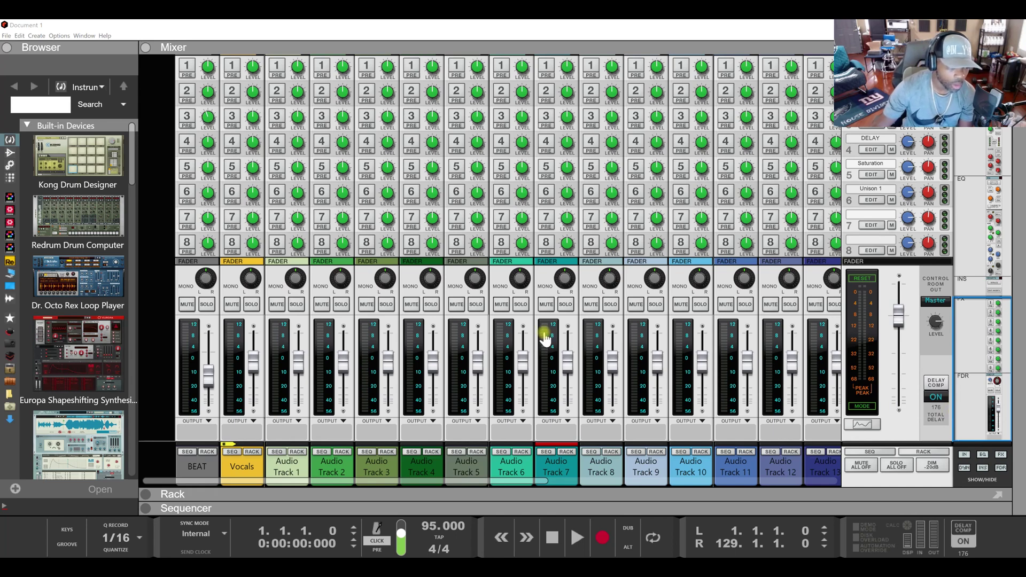
# Select the Vocals channel and check its audio track device options in the rack
pyautogui.click(7, 36)
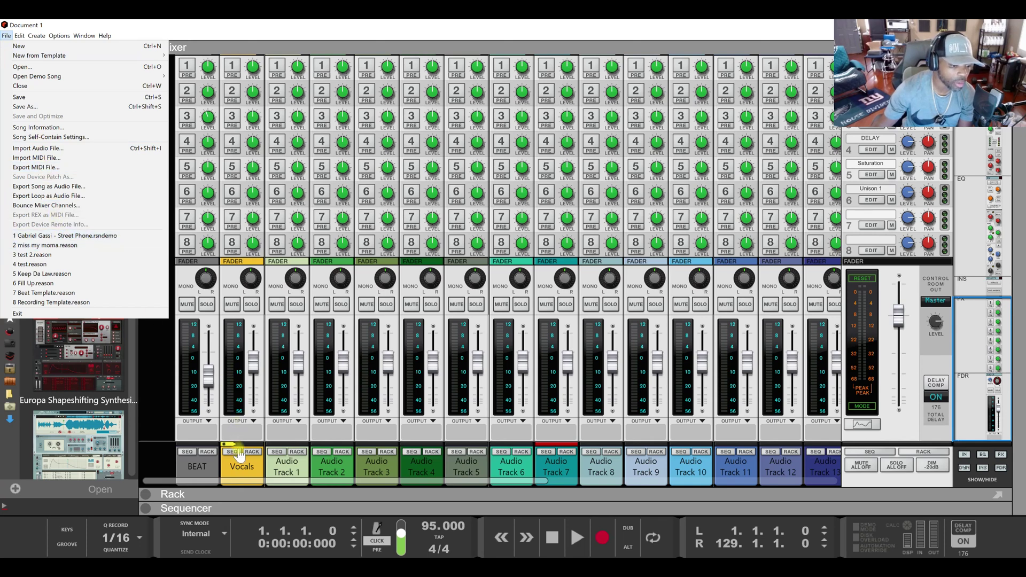
pyautogui.click(243, 470)
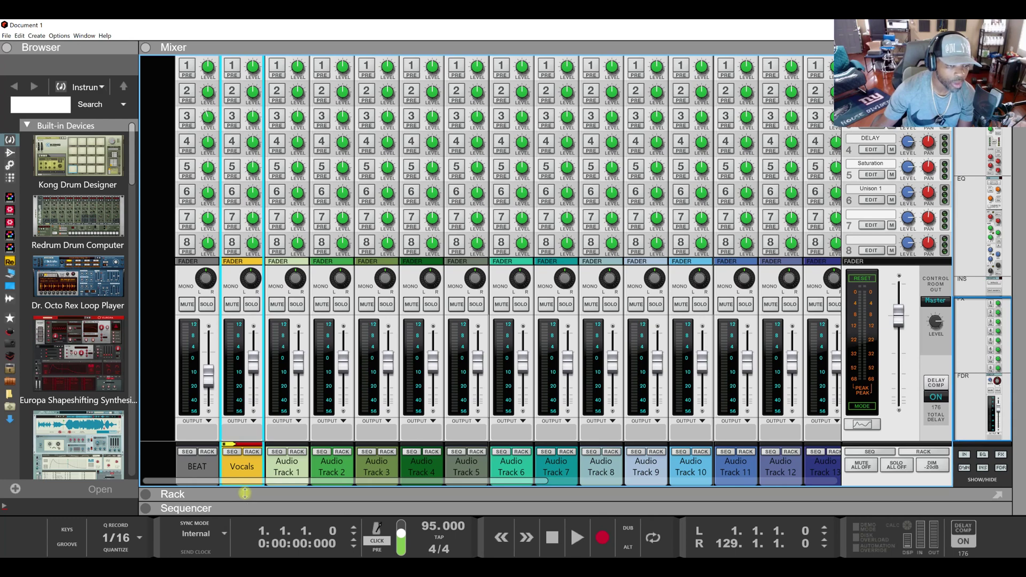
pyautogui.click(245, 493)
pyautogui.rightClick(252, 139)
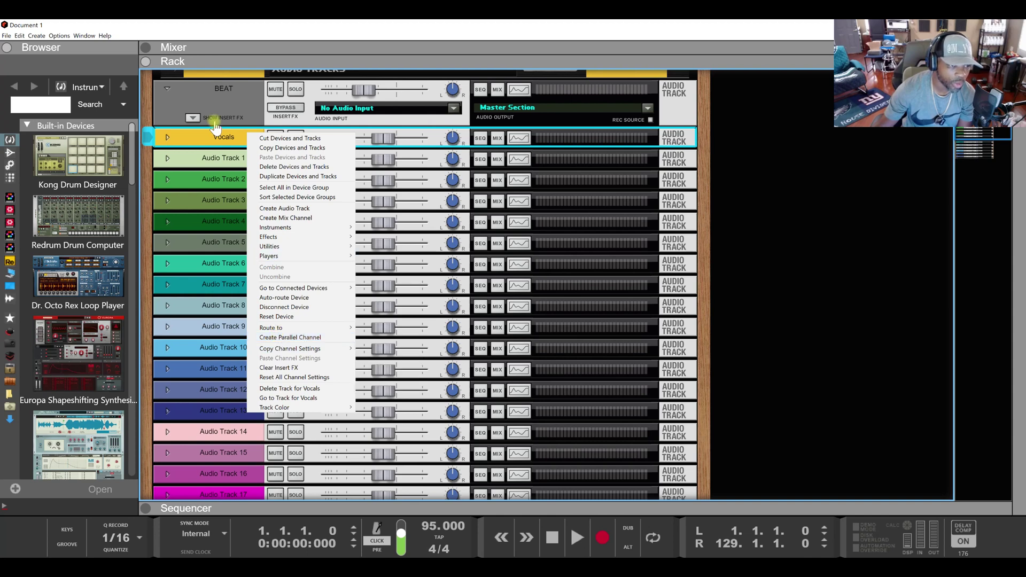
pyautogui.click(239, 144)
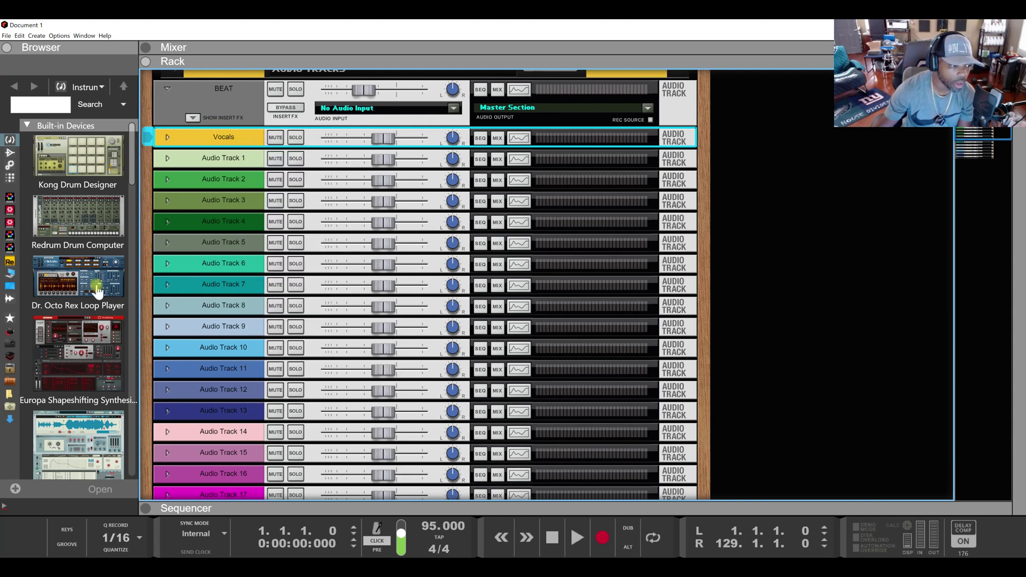
# Show the personal presets folder with Vocal Track in the browser and maximize the mixer
pyautogui.click(11, 408)
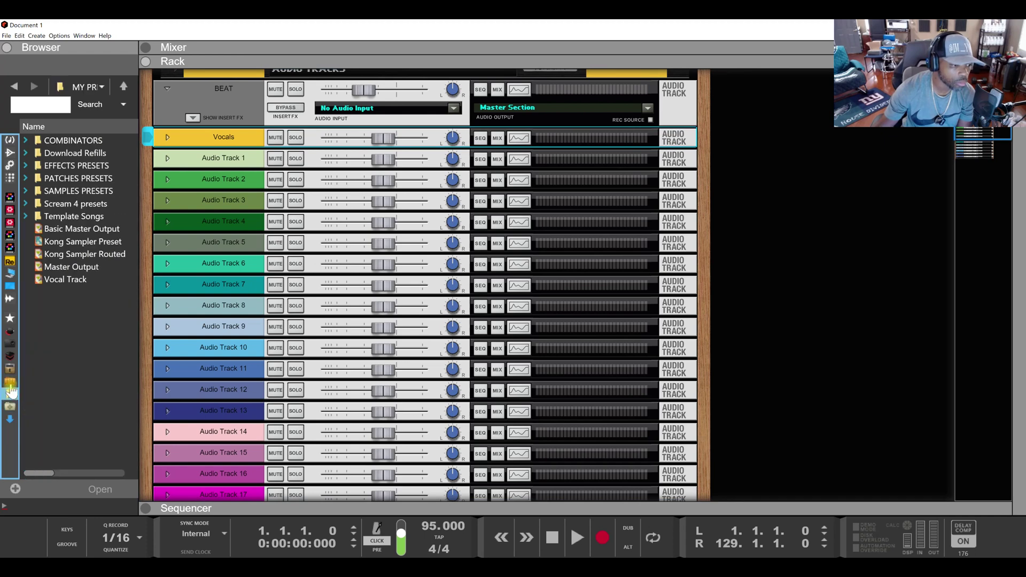
pyautogui.click(52, 281)
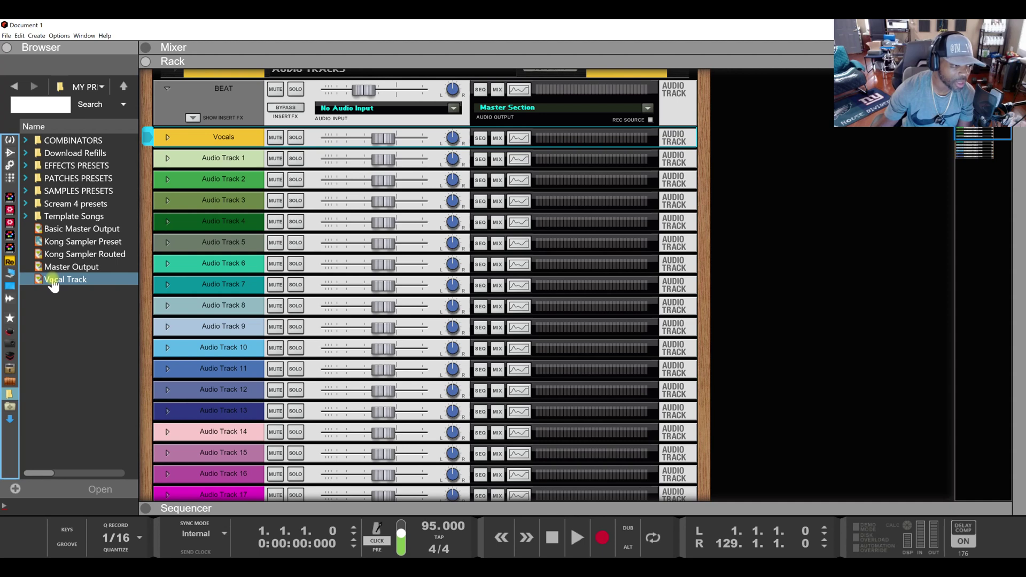
pyautogui.click(44, 300)
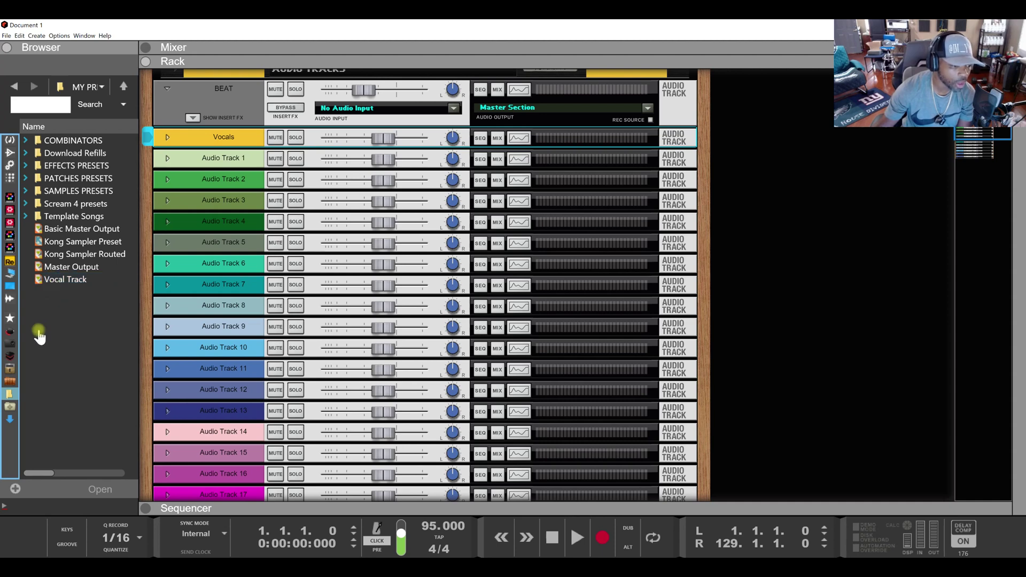
pyautogui.doubleClick(211, 52)
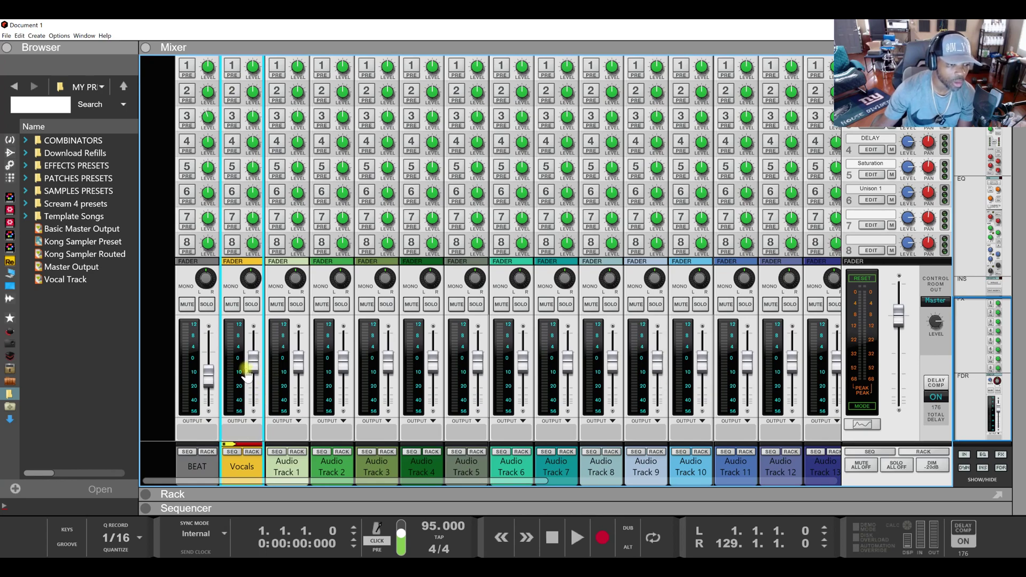
pyautogui.scroll(3, 247, 369)
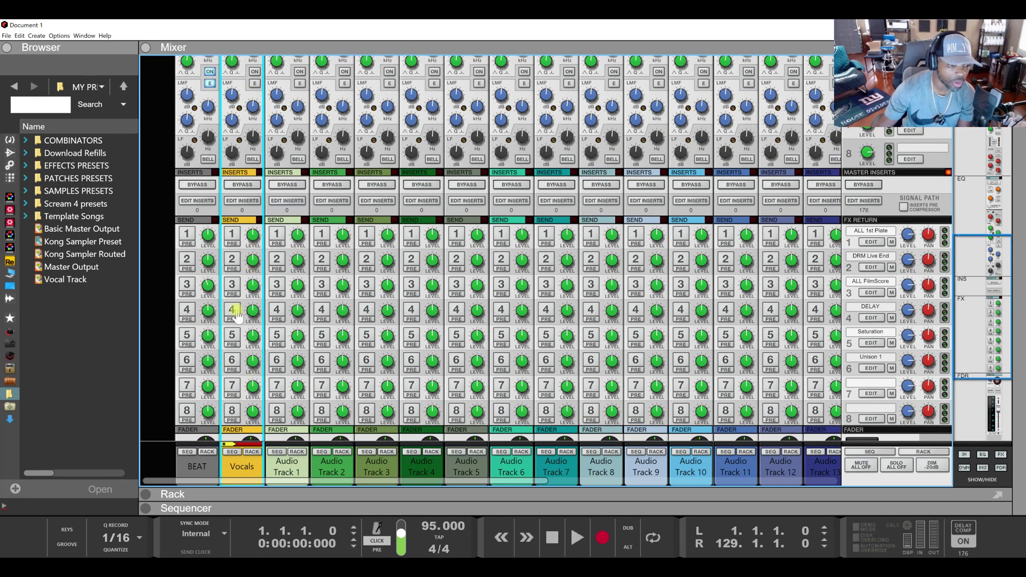
pyautogui.click(233, 311)
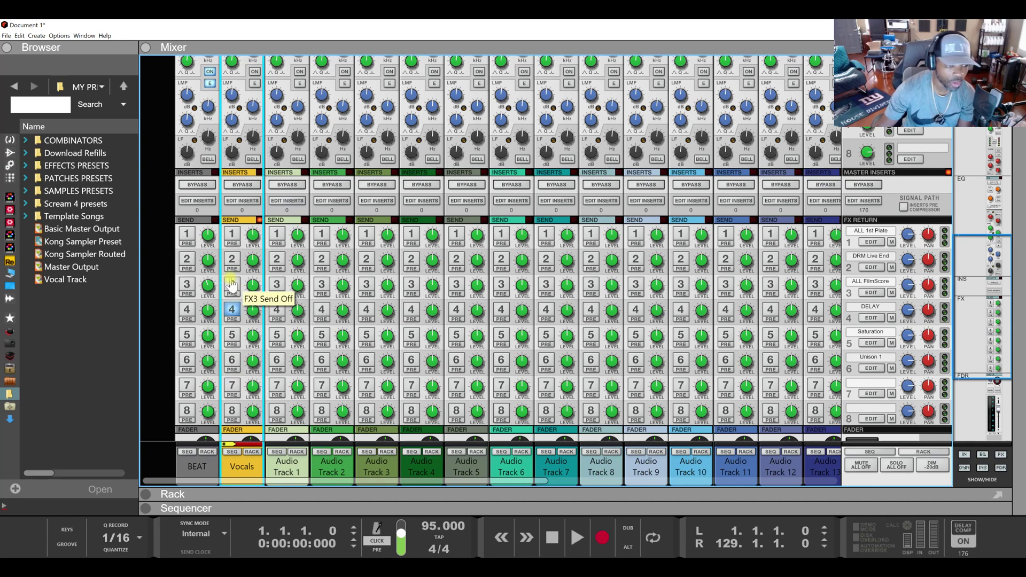
pyautogui.click(234, 313)
pyautogui.scroll(2, 235, 320)
pyautogui.scroll(7, 234, 315)
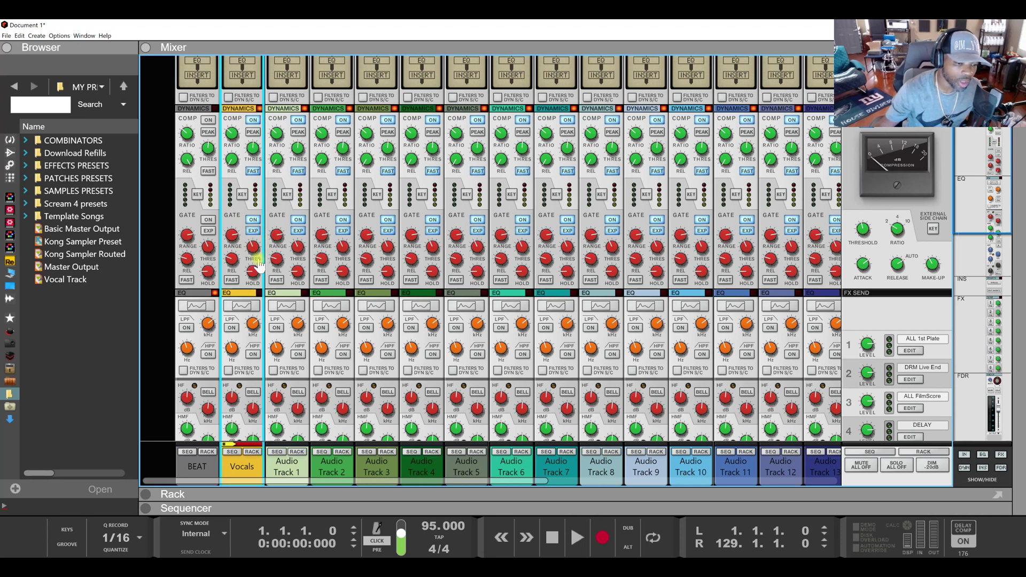
pyautogui.moveTo(282, 269)
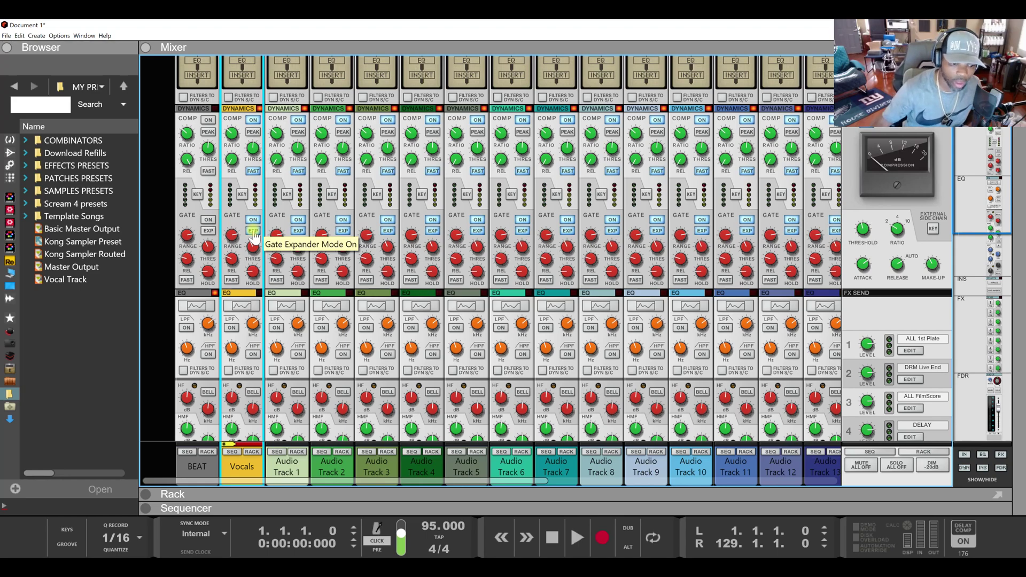
pyautogui.scroll(-10, 269, 239)
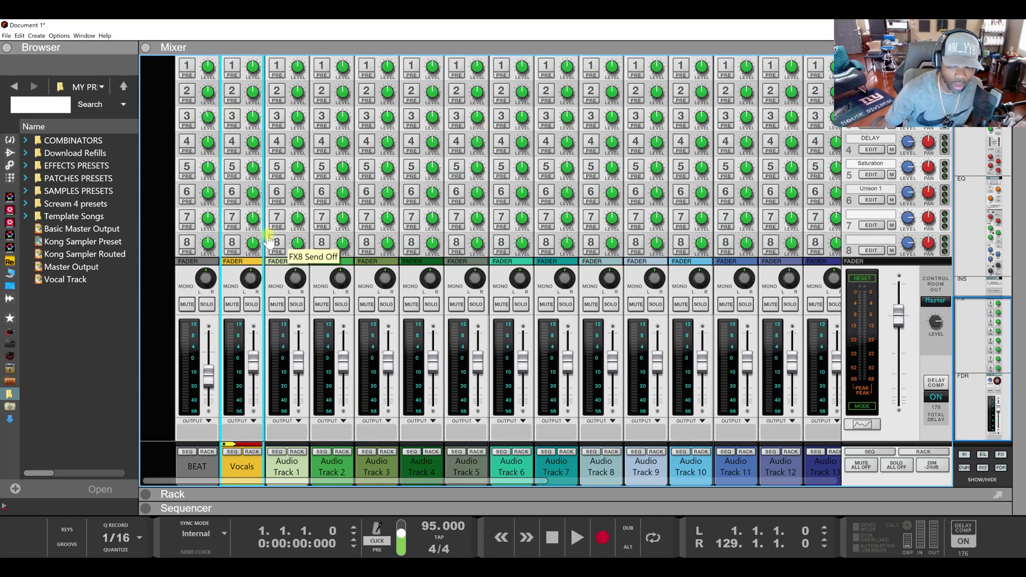
pyautogui.scroll(10, 269, 241)
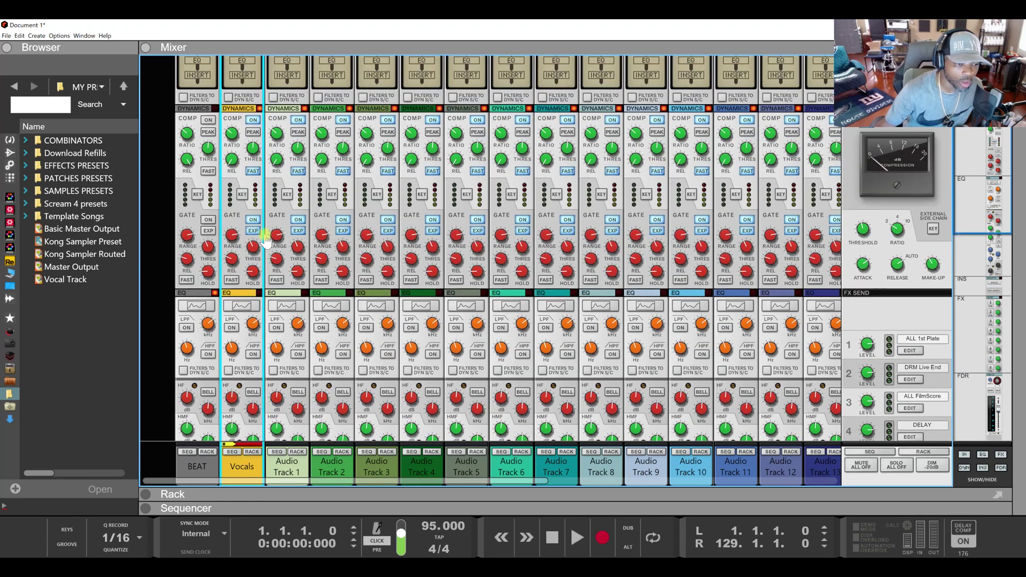
pyautogui.click(241, 305)
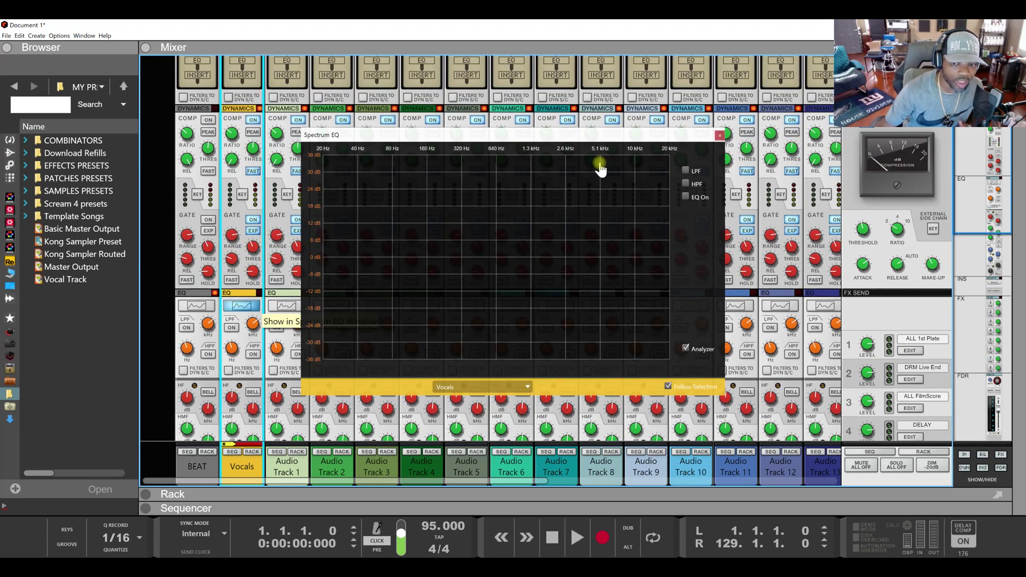
pyautogui.click(719, 135)
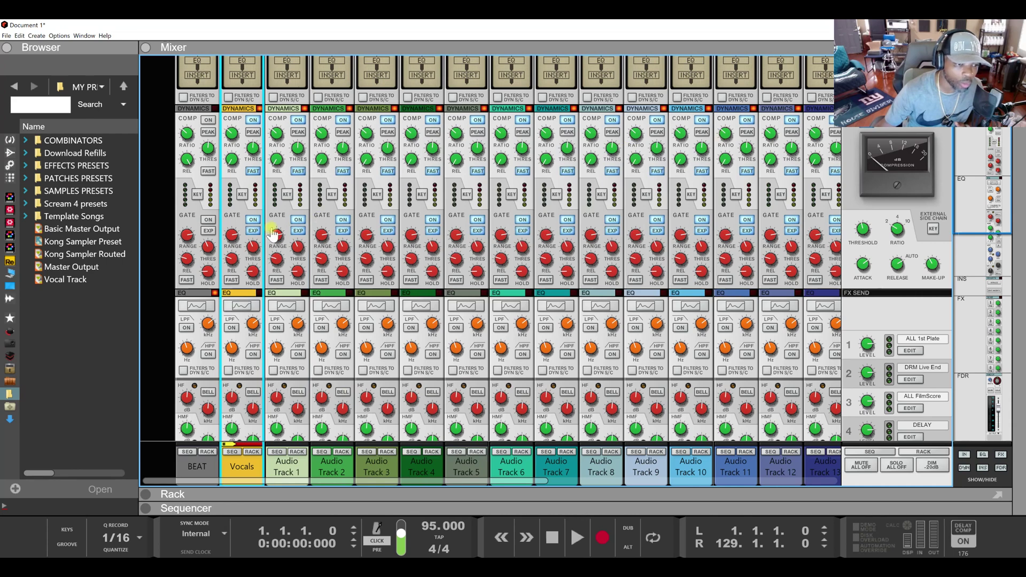
pyautogui.scroll(2, 242, 233)
pyautogui.scroll(1, 242, 230)
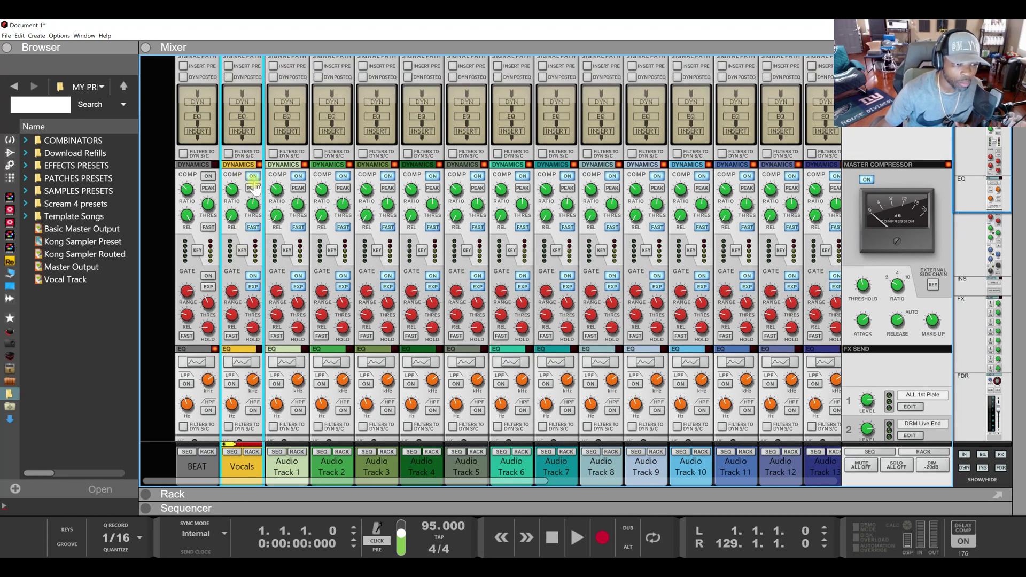
pyautogui.scroll(1, 242, 194)
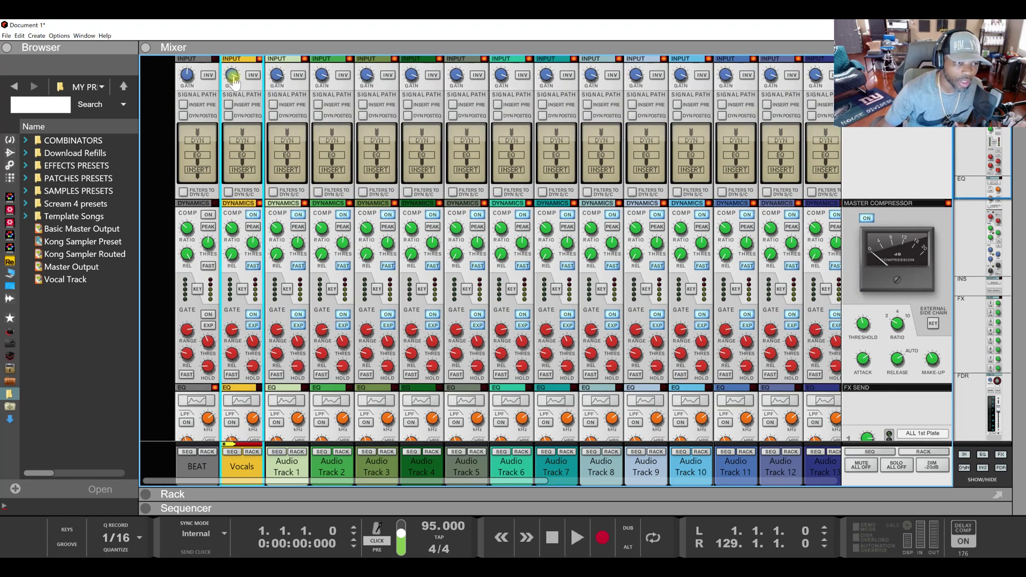
pyautogui.moveTo(233, 83)
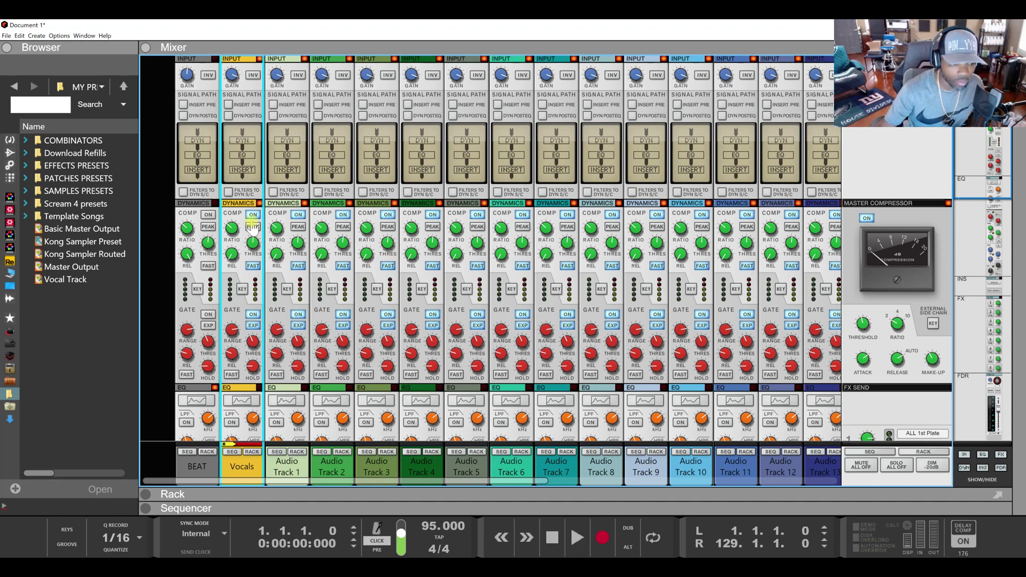
# Scroll to the mixer faders and sweep across Audio Tracks 1–24 and back to Vocals
pyautogui.scroll(-6, 252, 227)
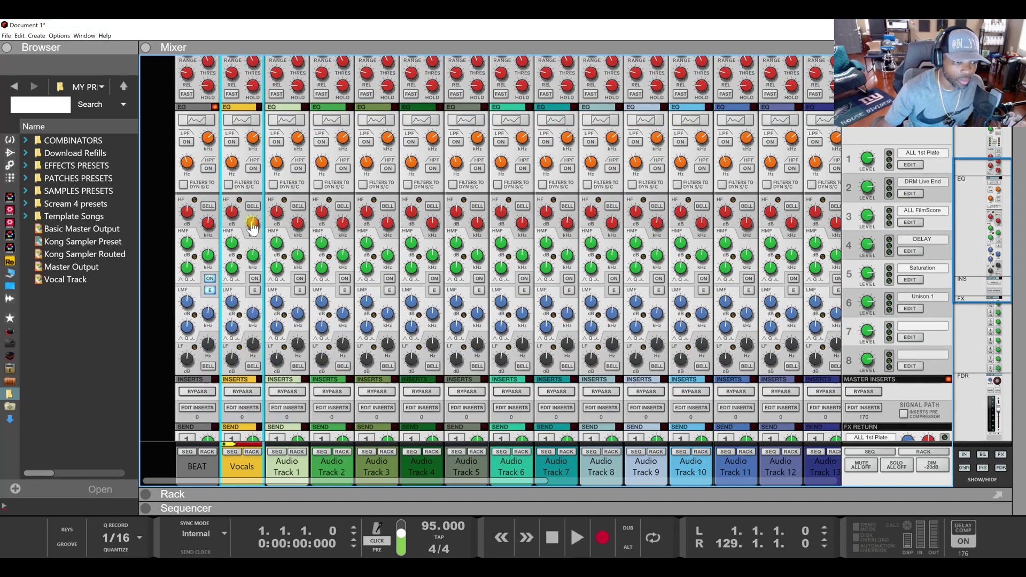
pyautogui.scroll(-5, 252, 228)
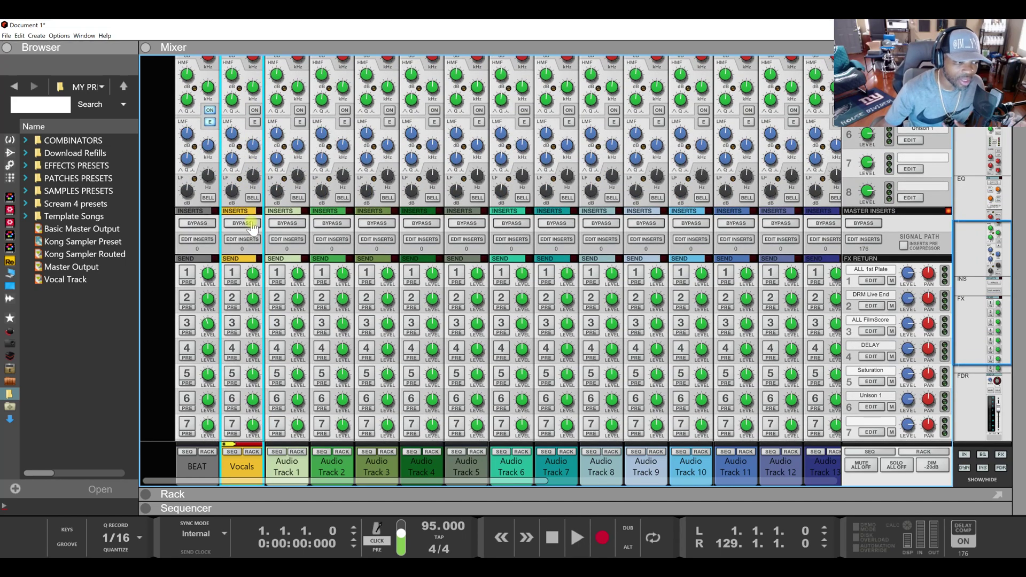
pyautogui.scroll(-5, 253, 228)
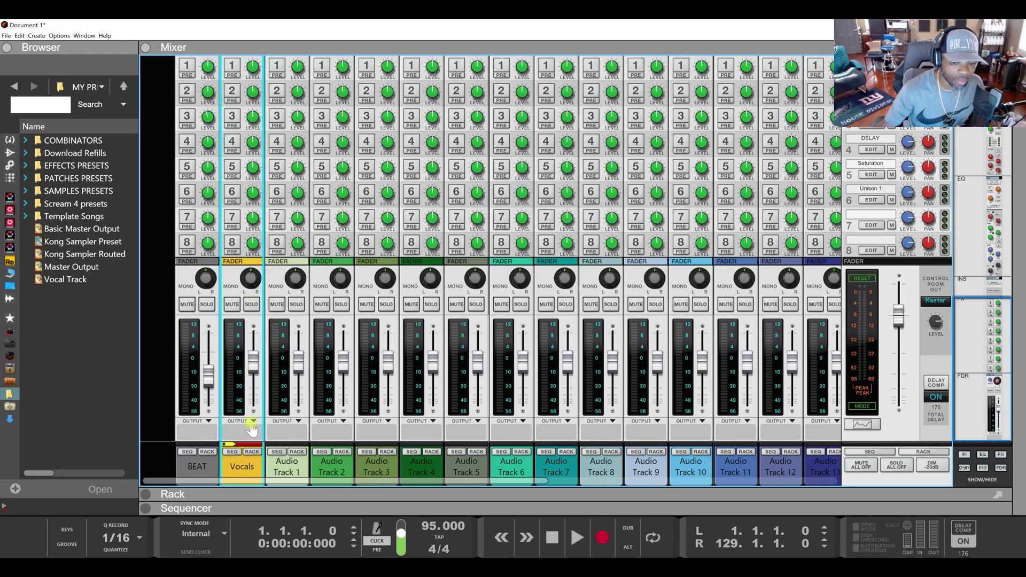
pyautogui.moveTo(469, 488); pyautogui.dragTo(790, 488)
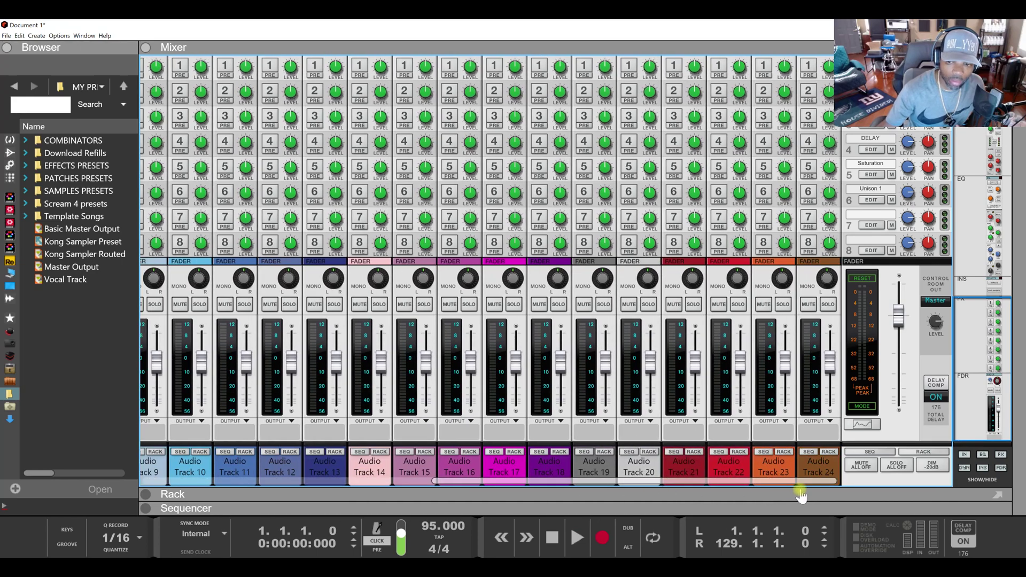
pyautogui.moveTo(763, 489); pyautogui.dragTo(251, 472)
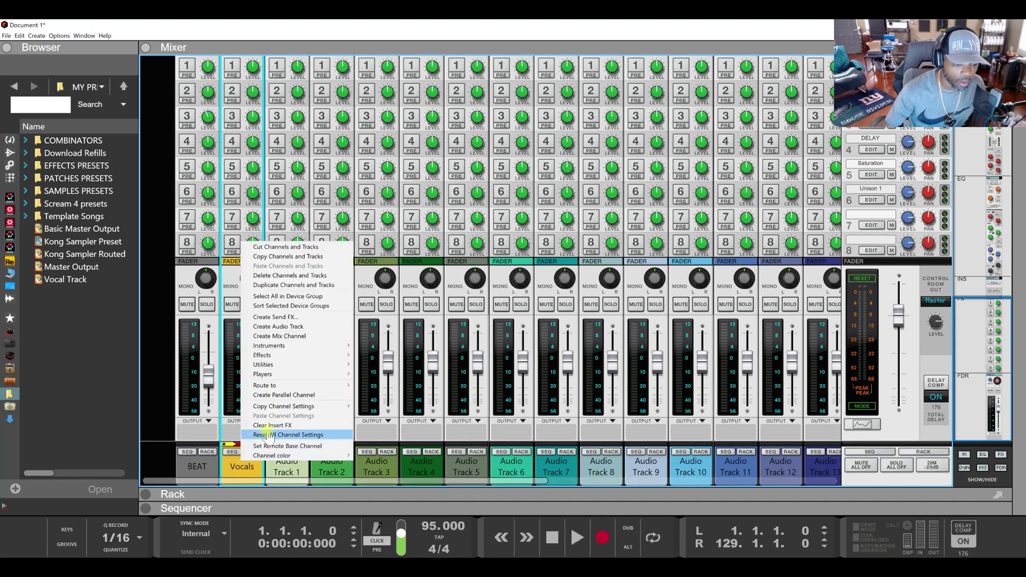
pyautogui.moveTo(283, 408)
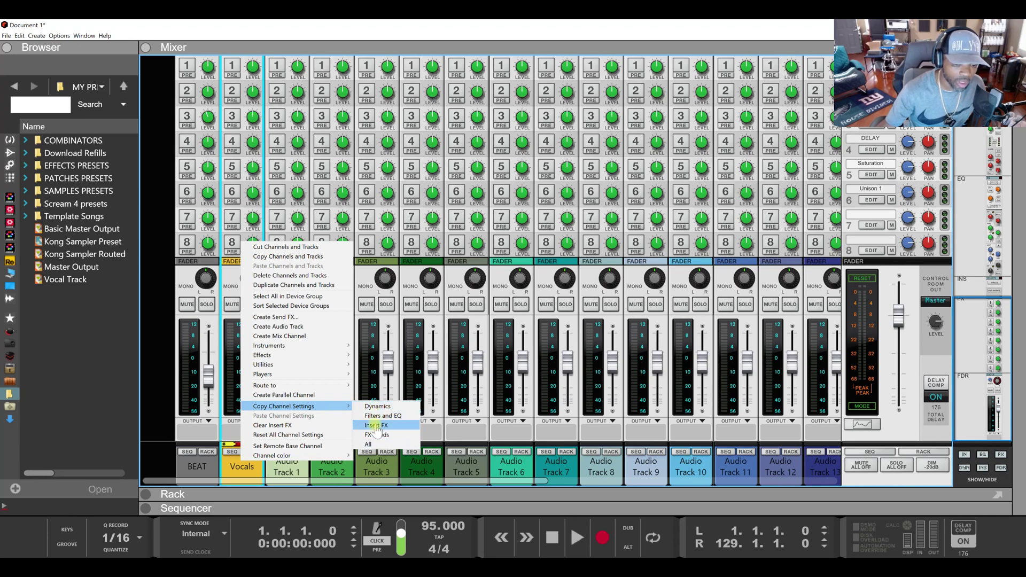
pyautogui.click(341, 455)
pyautogui.click(338, 466)
pyautogui.rightClick(380, 472)
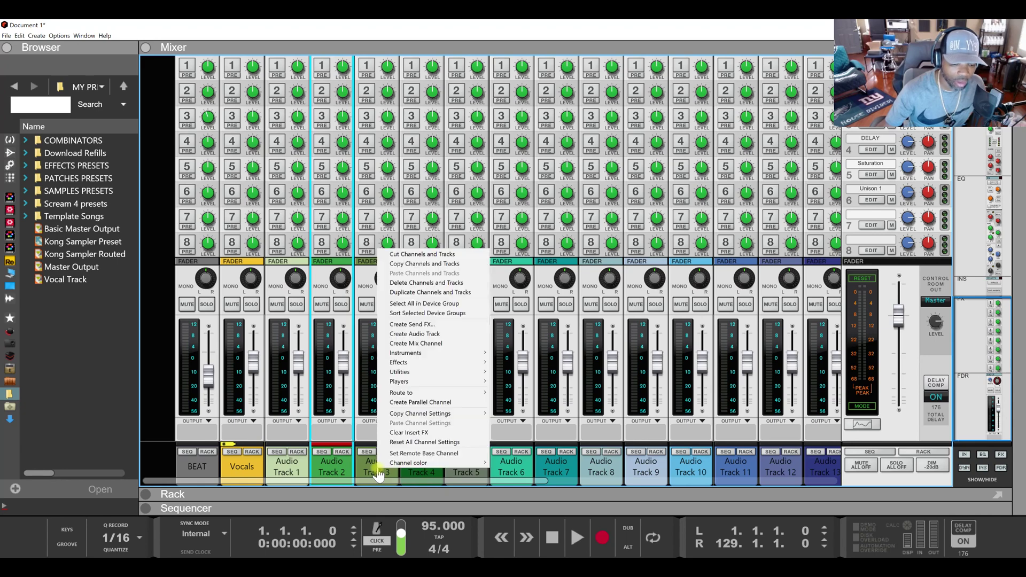
pyautogui.click(377, 472)
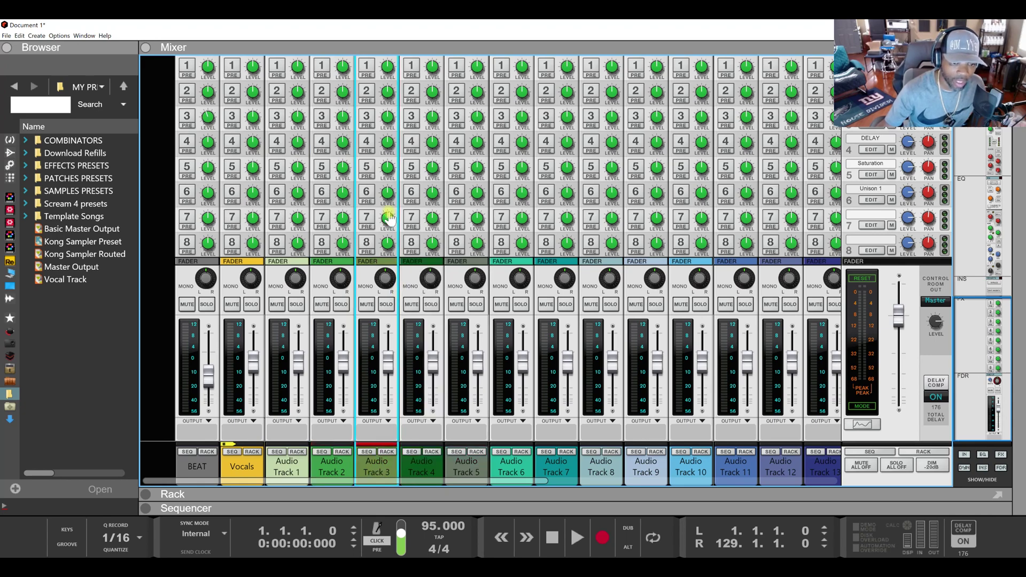
pyautogui.moveTo(345, 483); pyautogui.dragTo(759, 496)
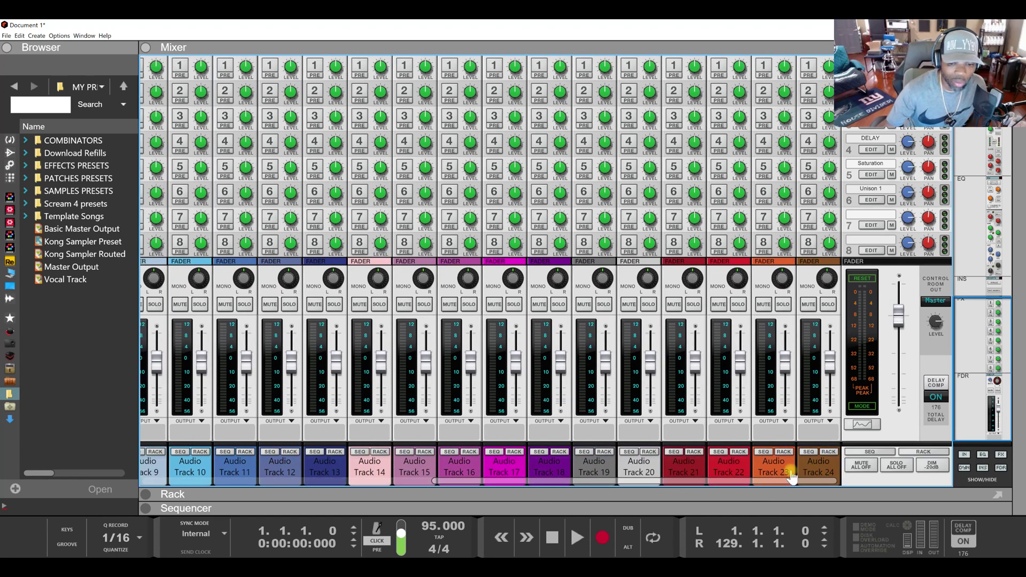
pyautogui.moveTo(673, 487); pyautogui.dragTo(344, 489)
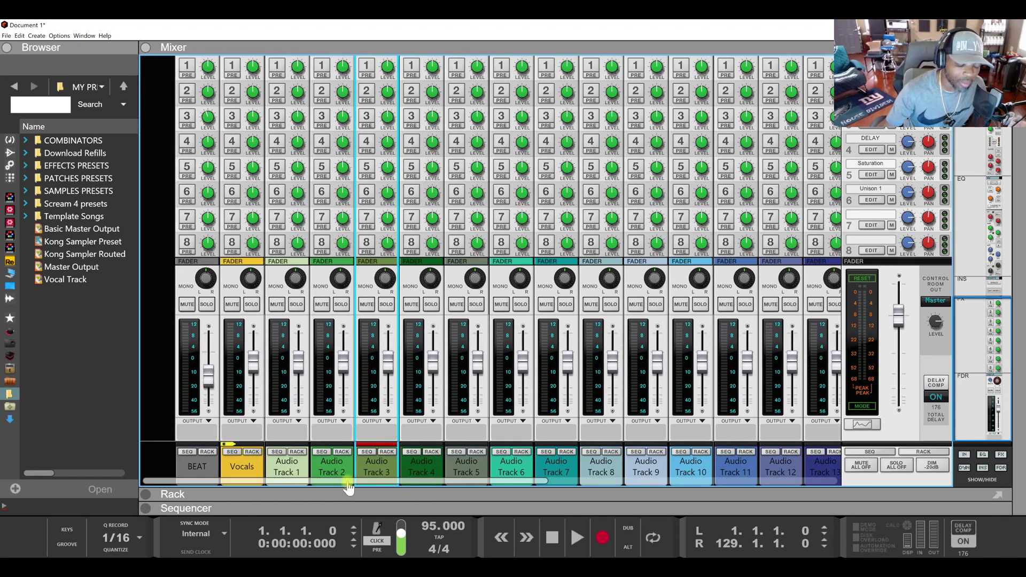
pyautogui.moveTo(351, 486); pyautogui.dragTo(275, 490)
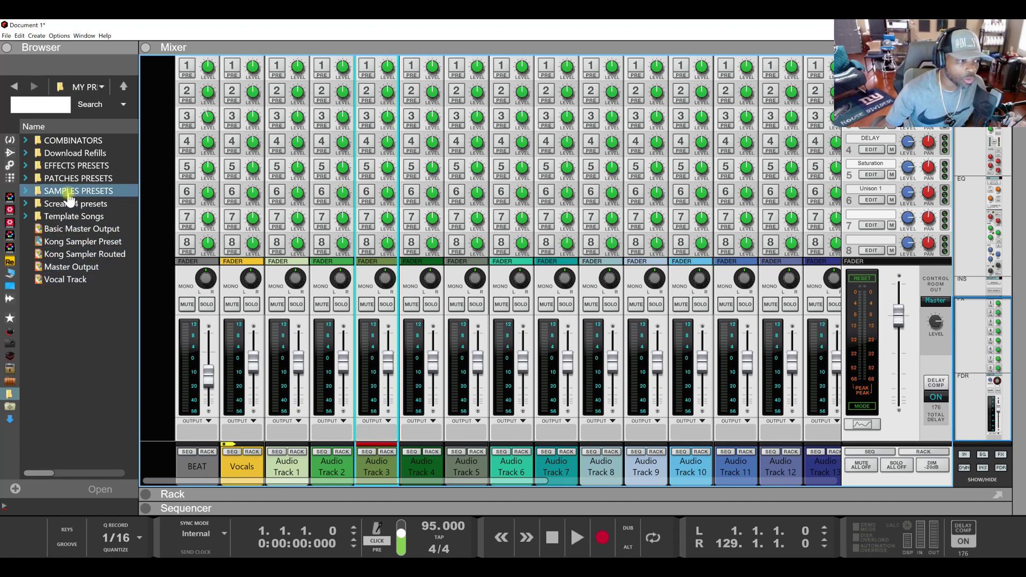
# Expand Template Songs and open Beat Template, passing over Master and Mixing Template
pyautogui.click(25, 216)
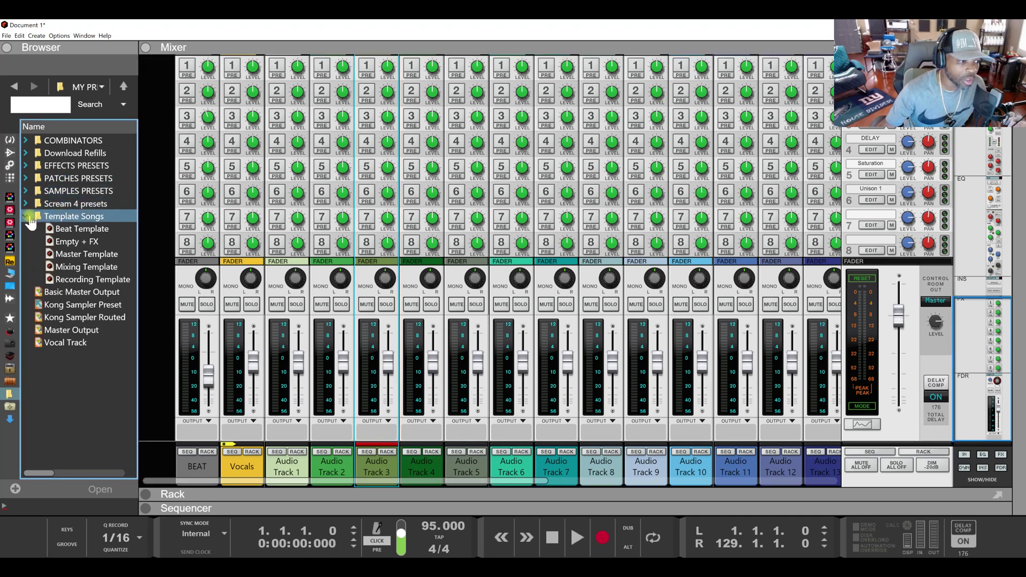
pyautogui.click(89, 257)
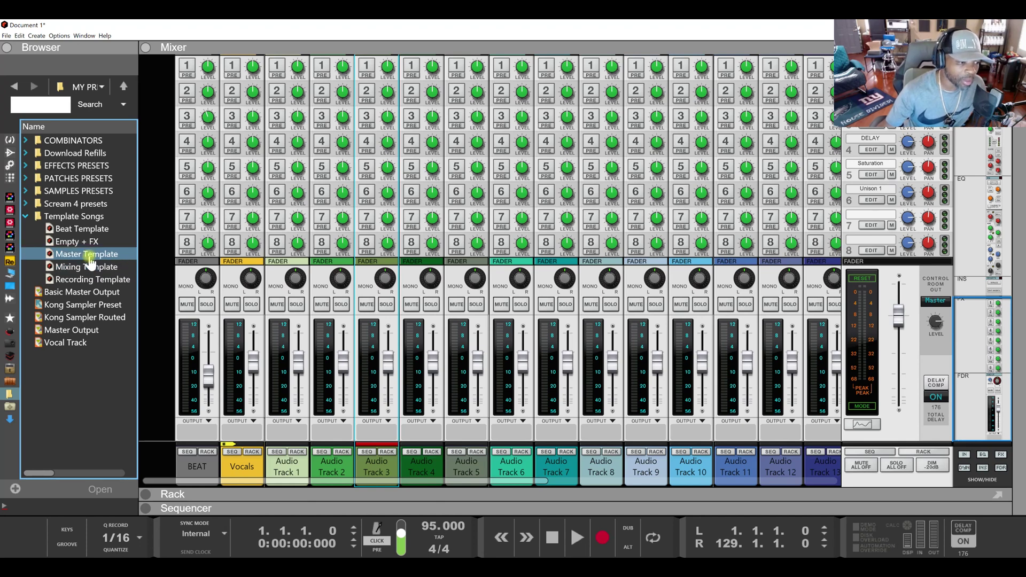
pyautogui.click(89, 267)
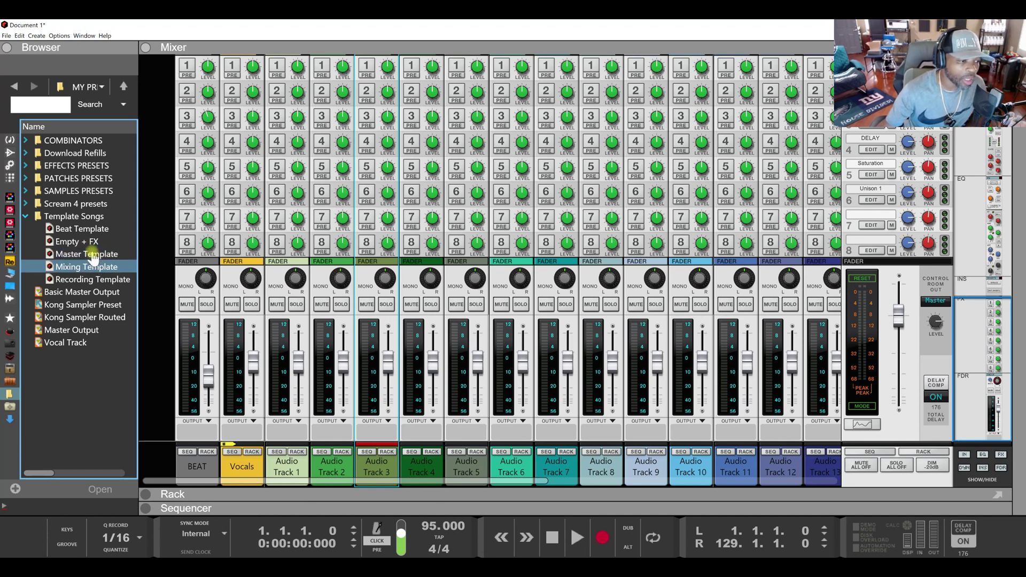
pyautogui.click(81, 230)
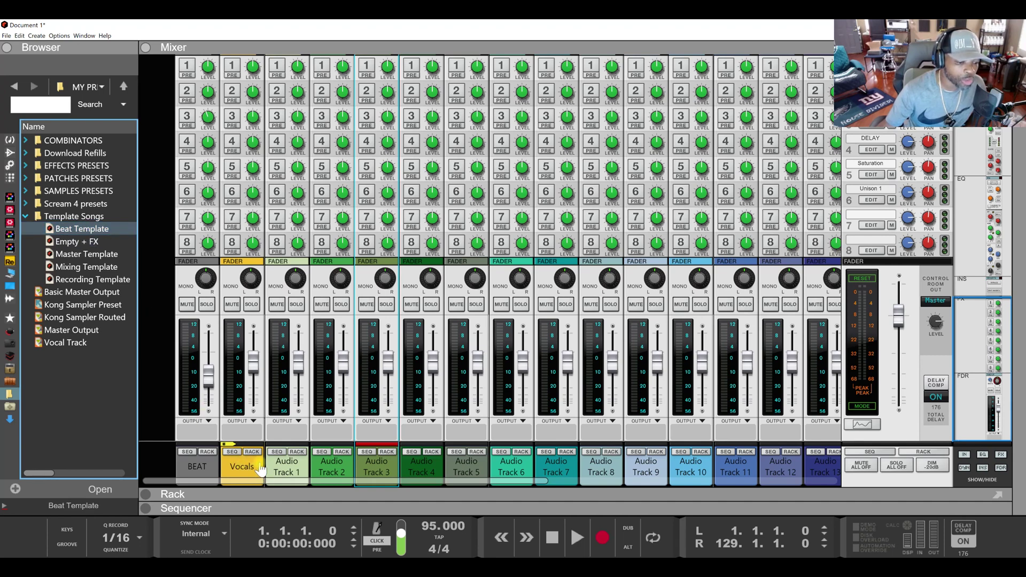
pyautogui.click(87, 231)
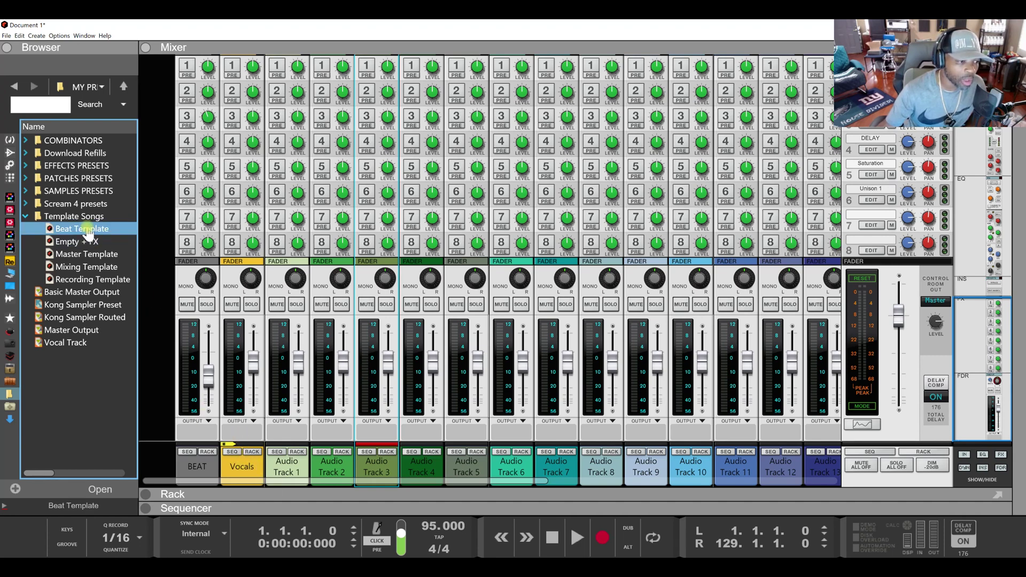
pyautogui.doubleClick(88, 230)
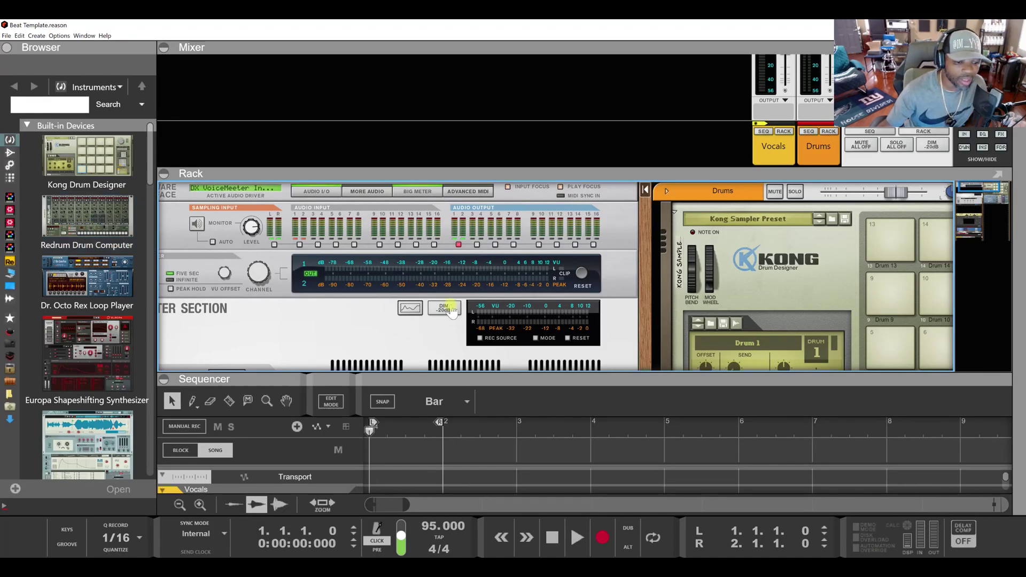
# Maximize the mixer to show the Beat Template's Vocals and Drums channel strips
pyautogui.doubleClick(421, 380)
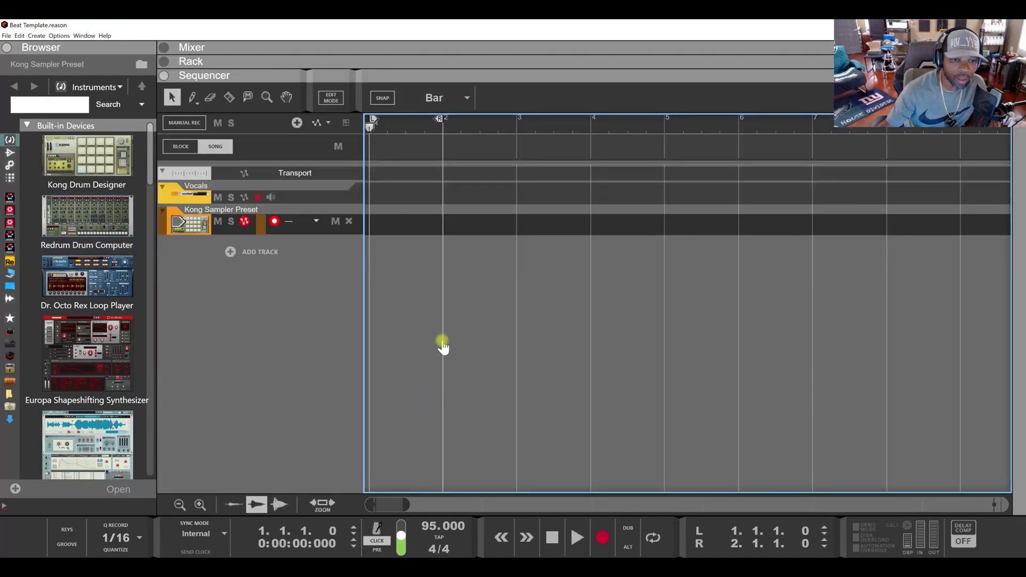
pyautogui.doubleClick(415, 51)
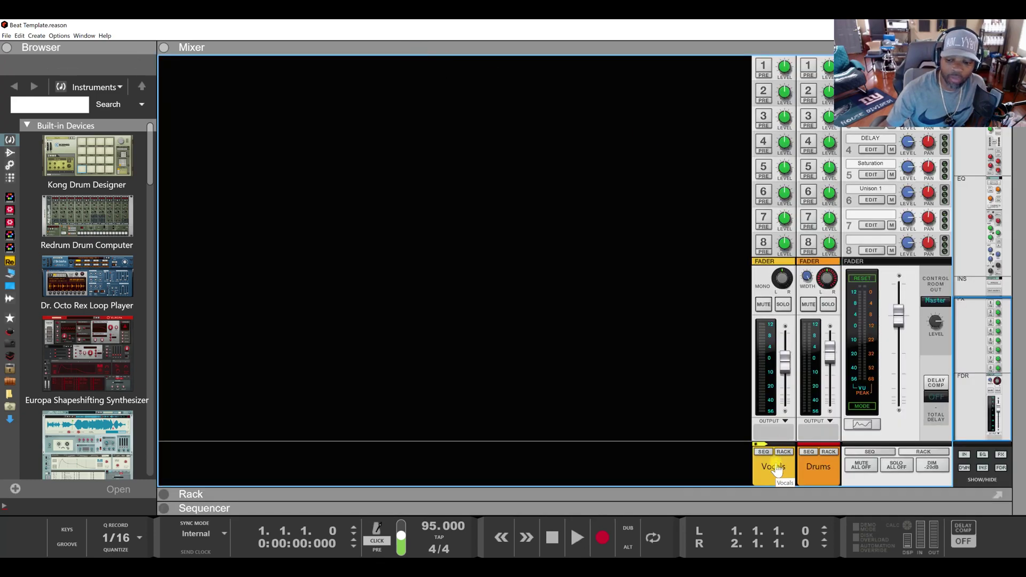
pyautogui.scroll(10, 781, 398)
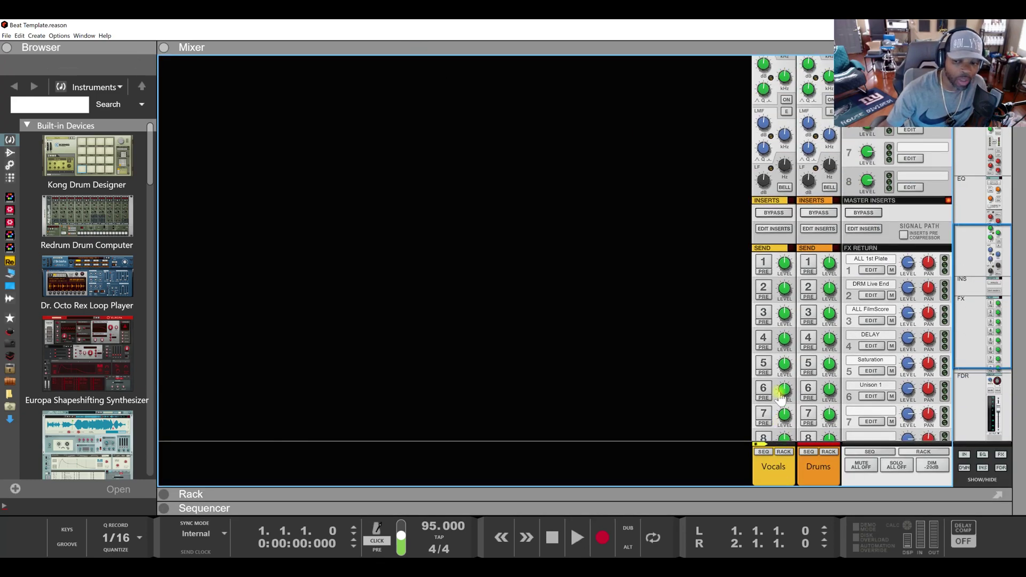
pyautogui.scroll(5, 782, 398)
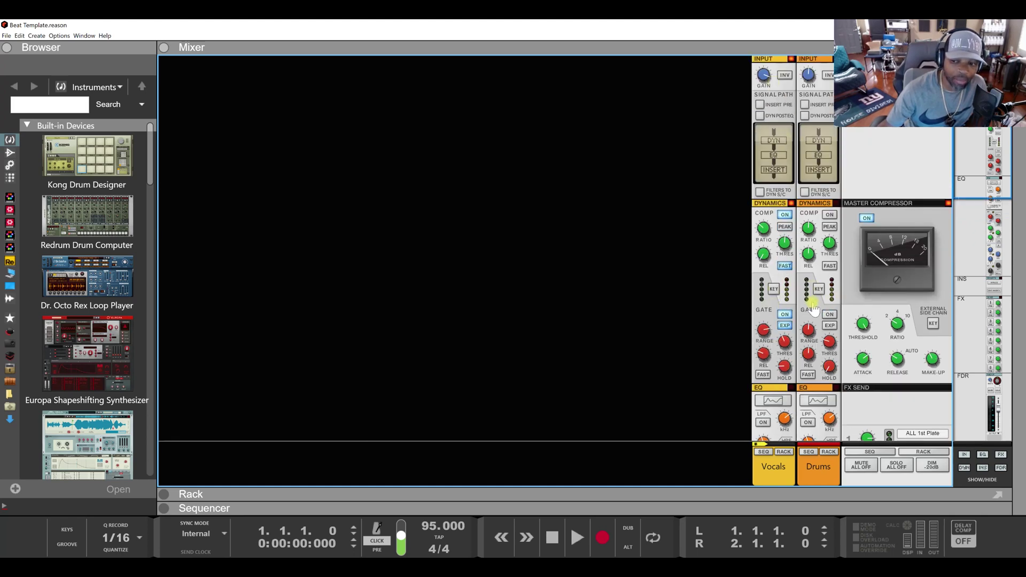
pyautogui.scroll(-5, 812, 312)
pyautogui.scroll(-6, 813, 313)
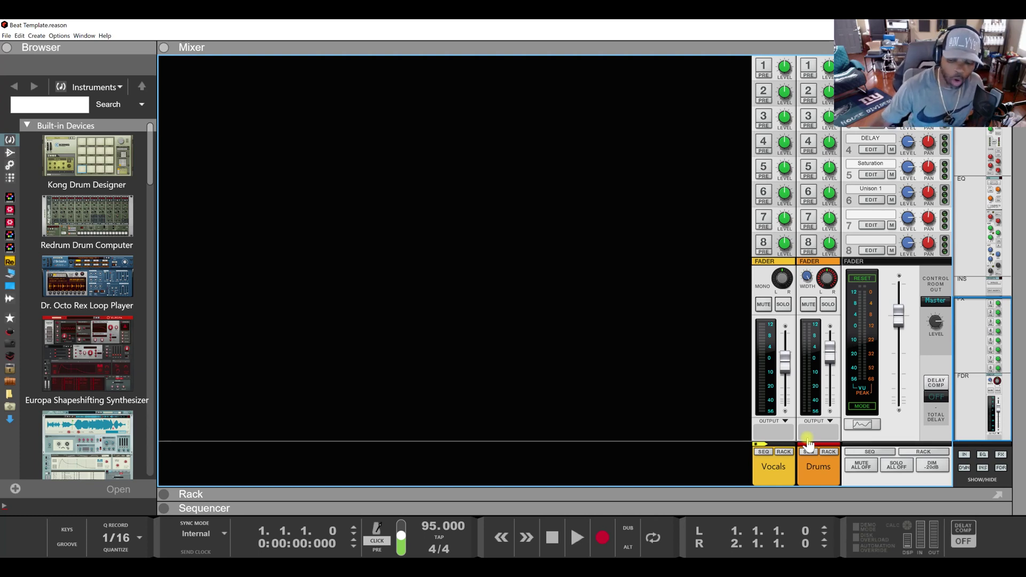
# Duplicate the Vocals channel and track twice, creating Vocals copy and Vocals copy 2
pyautogui.click(771, 468)
pyautogui.rightClick(771, 468)
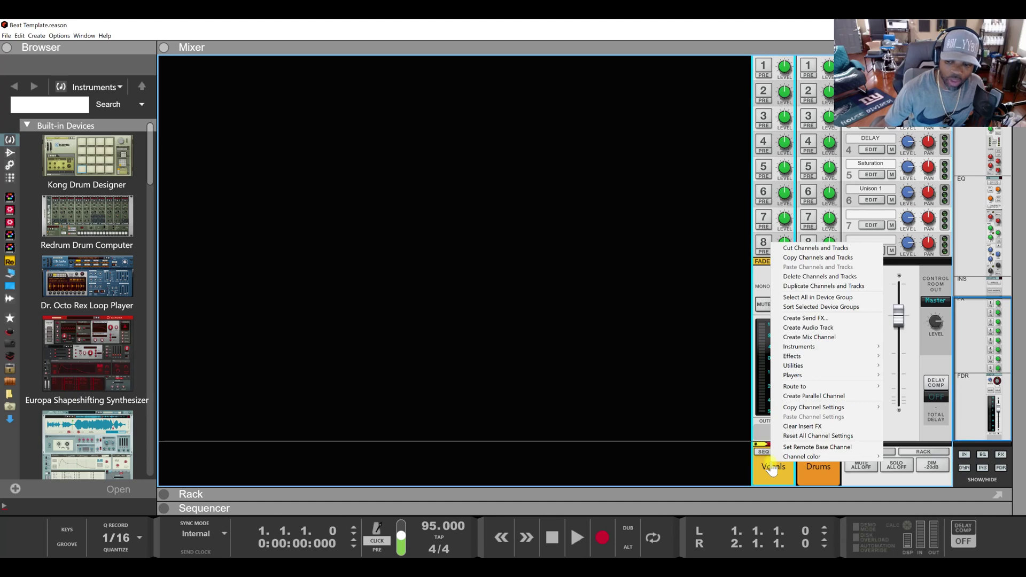
pyautogui.click(810, 286)
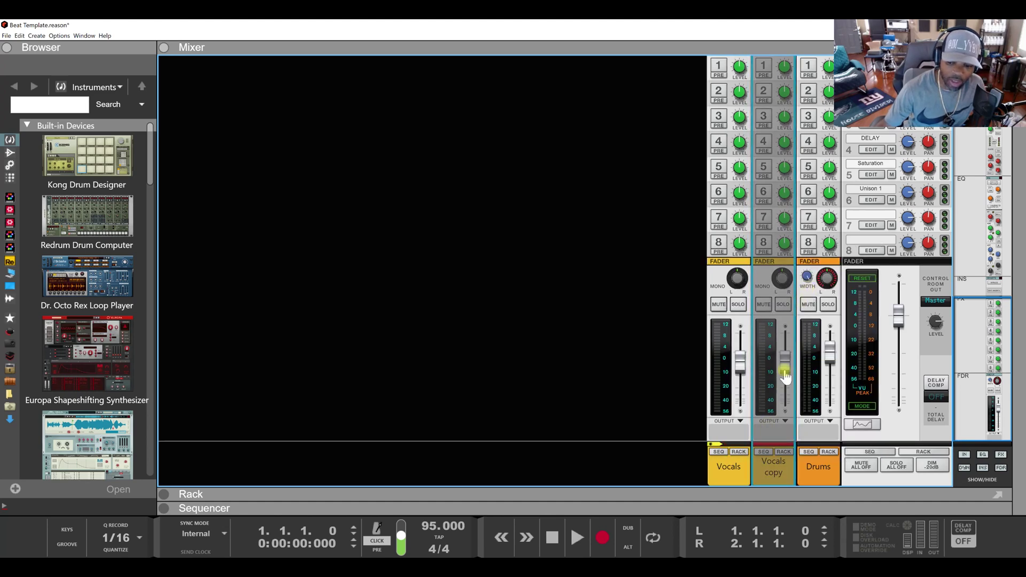
pyautogui.rightClick(737, 469)
pyautogui.click(777, 292)
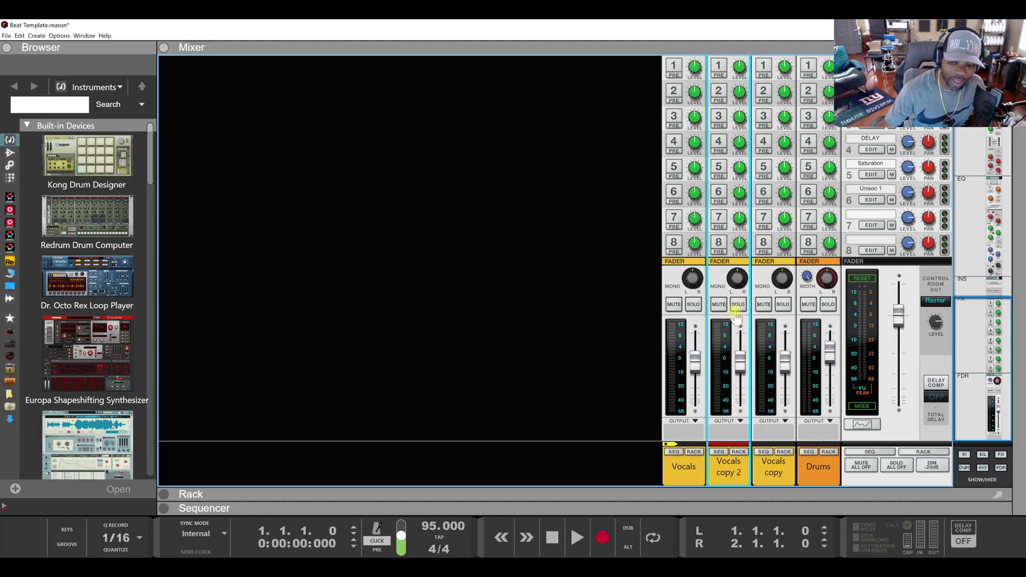
pyautogui.scroll(10, 725, 311)
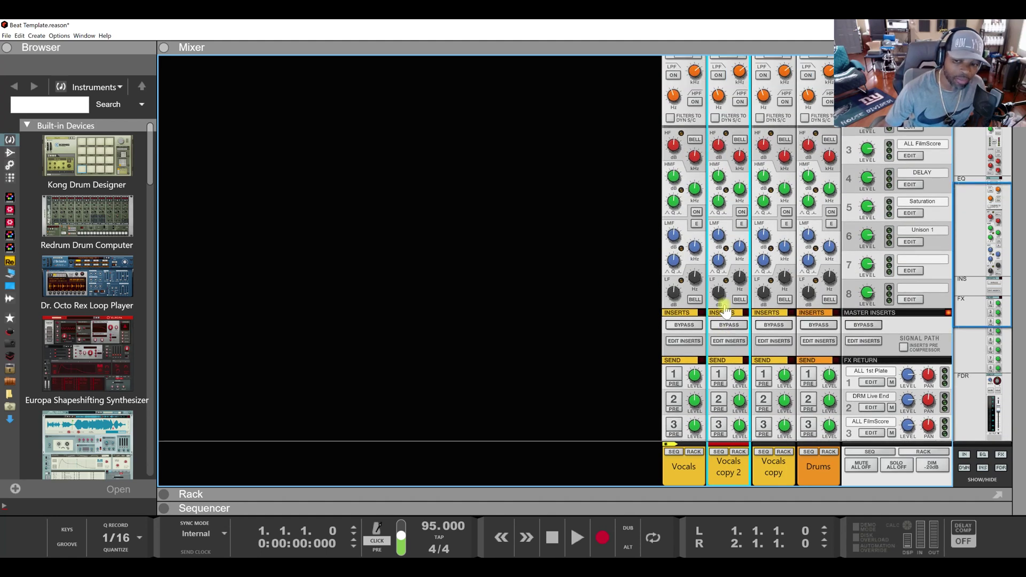
pyautogui.scroll(6, 725, 311)
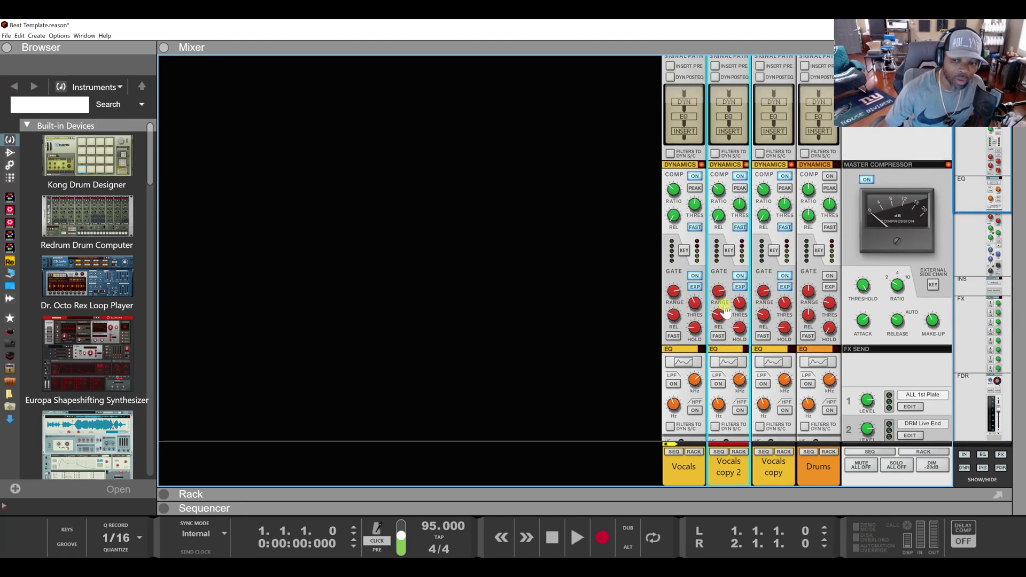
pyautogui.scroll(3, 725, 311)
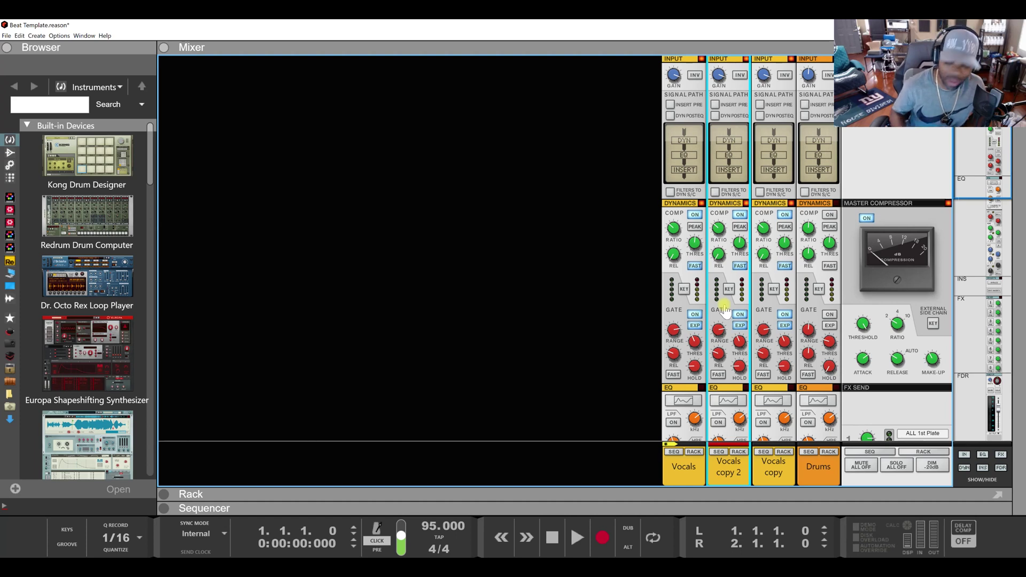
# Load the Vocal Track preset from My Presets into the Vocals channel's insert FX
pyautogui.rightClick(691, 457)
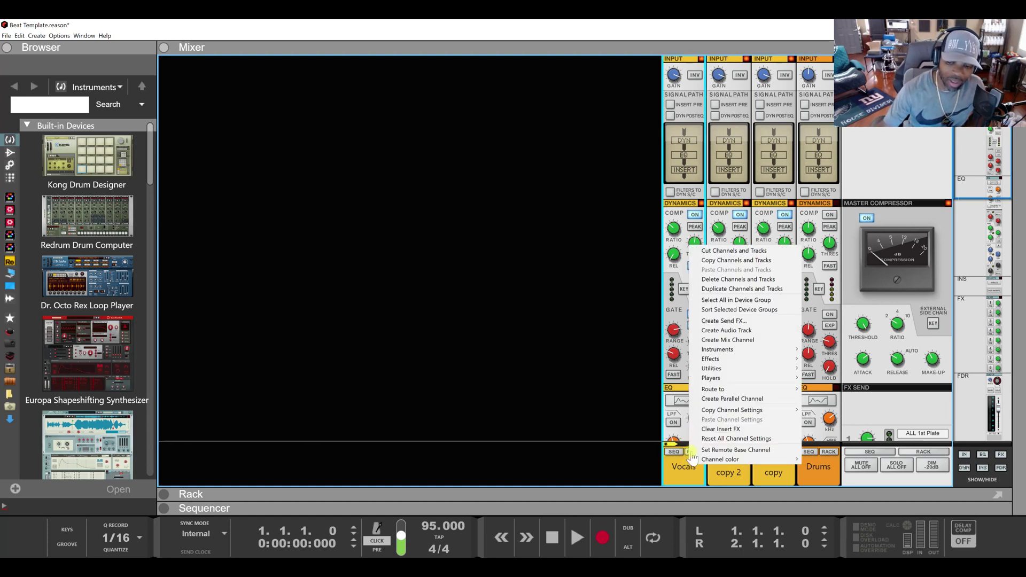
pyautogui.click(676, 469)
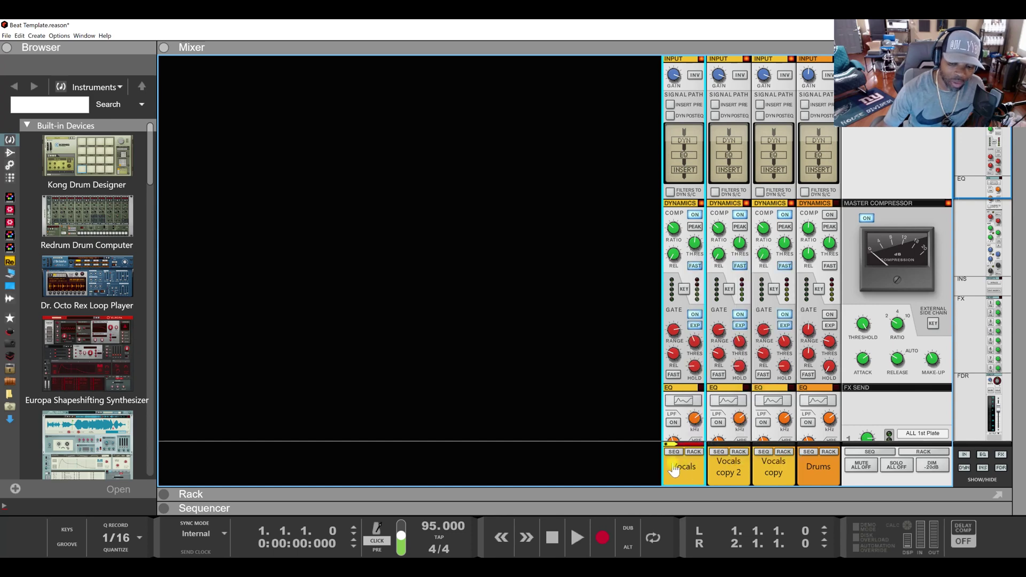
pyautogui.click(12, 398)
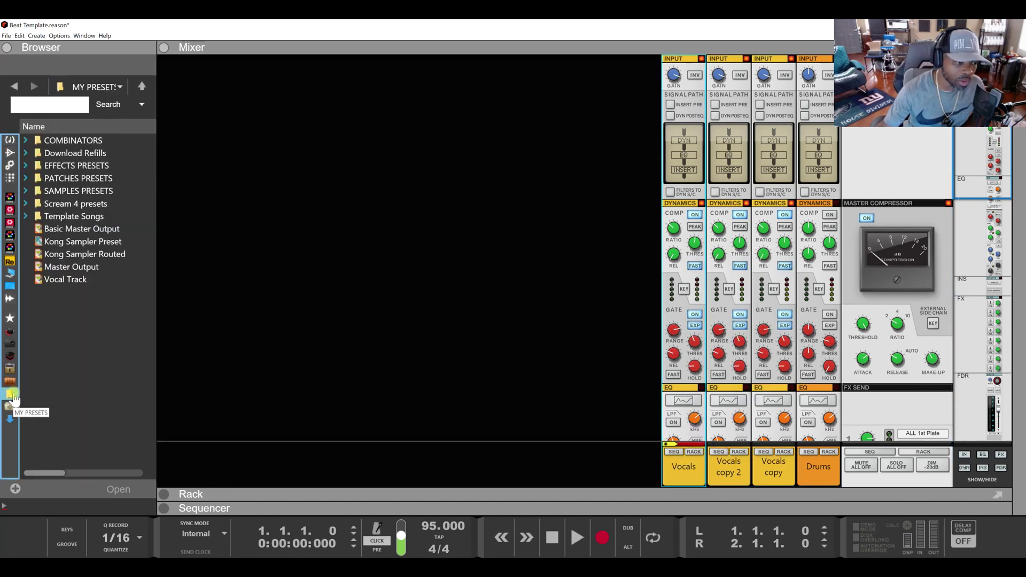
pyautogui.doubleClick(61, 283)
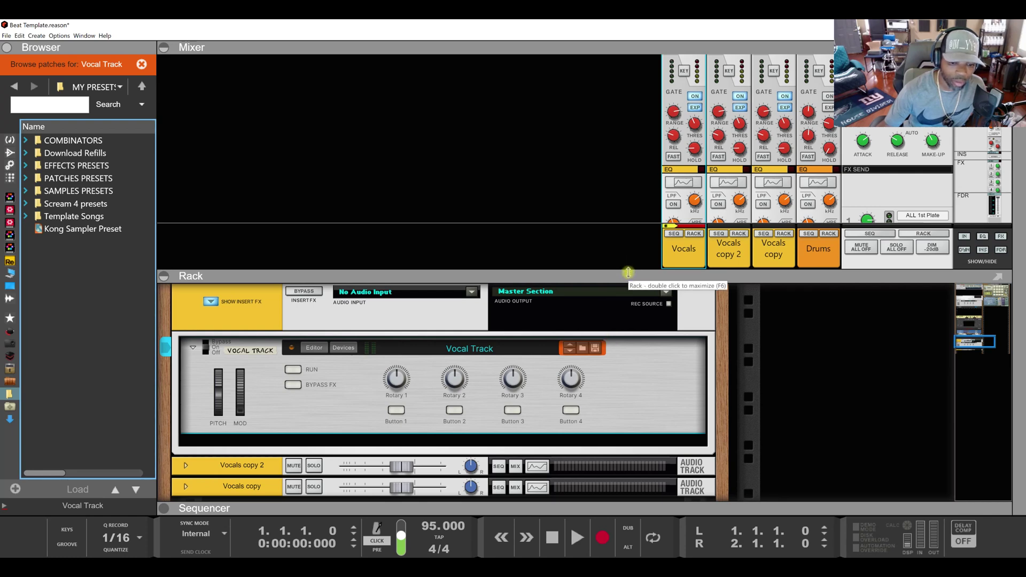
# Enlarge the mixer and select the Vocals and Vocals copy channels together
pyautogui.moveTo(627, 273); pyautogui.dragTo(636, 415)
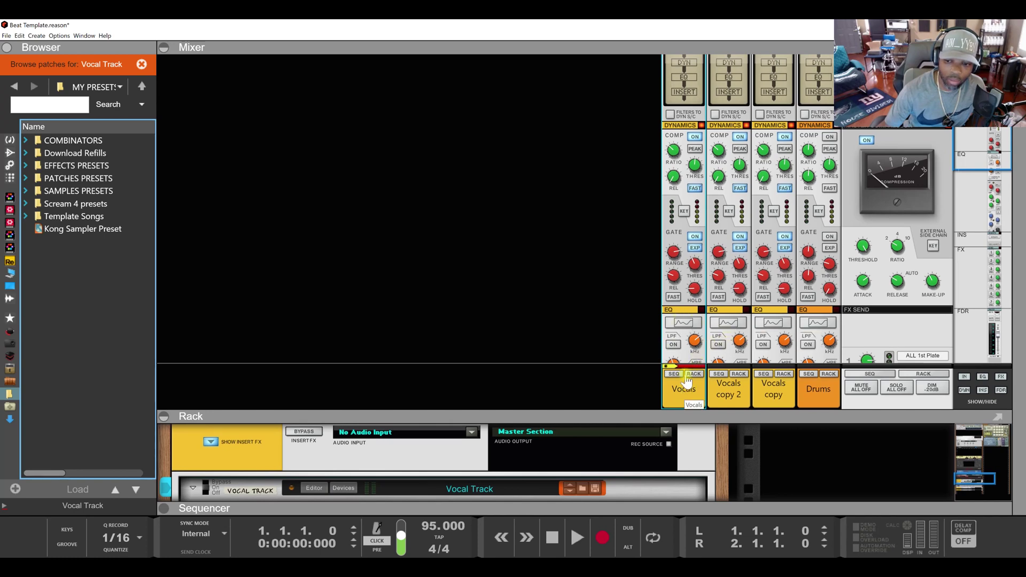
pyautogui.scroll(-10, 688, 322)
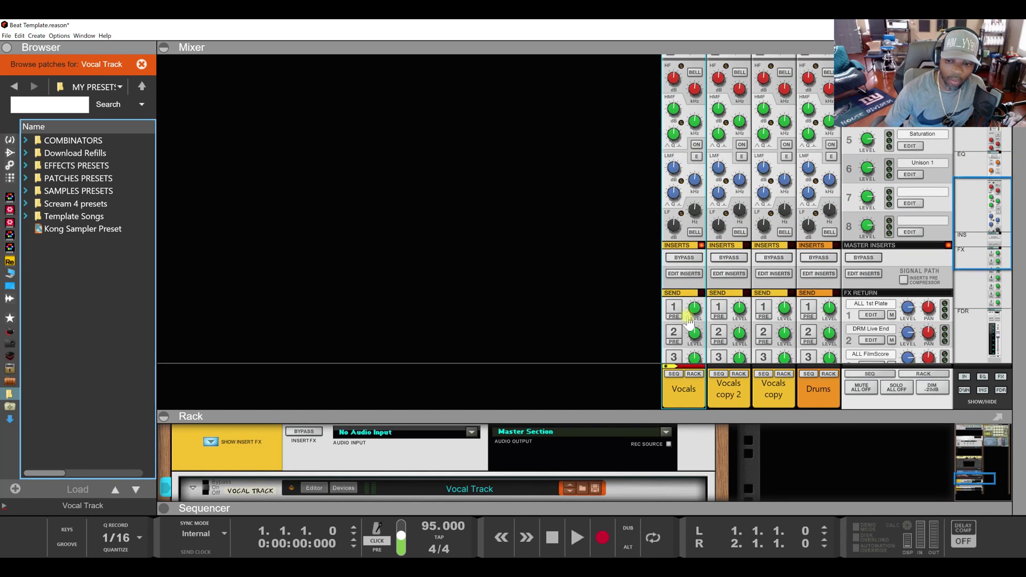
pyautogui.scroll(10, 688, 322)
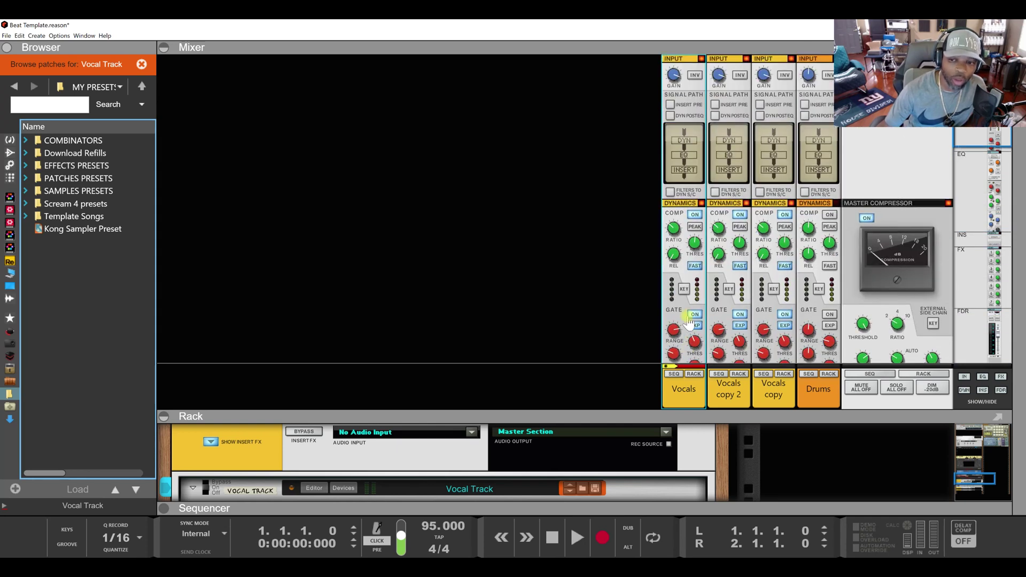
pyautogui.scroll(-8, 689, 319)
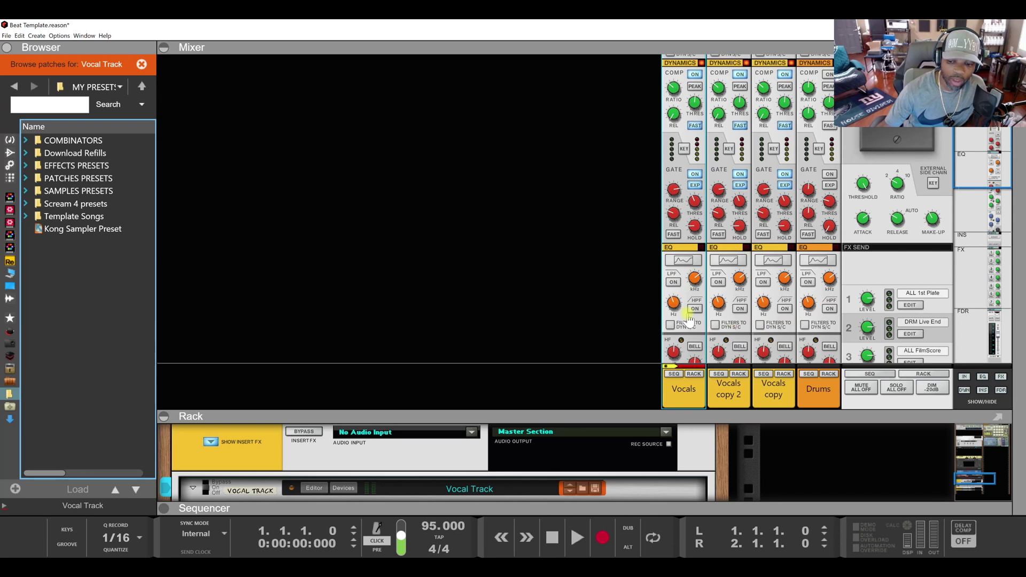
pyautogui.click(680, 395)
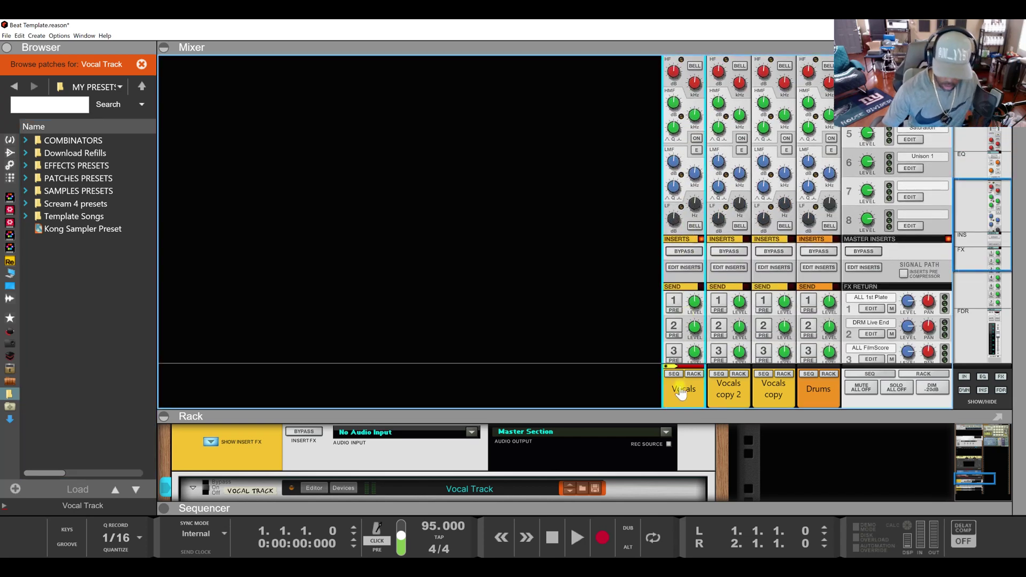
pyautogui.click(785, 397)
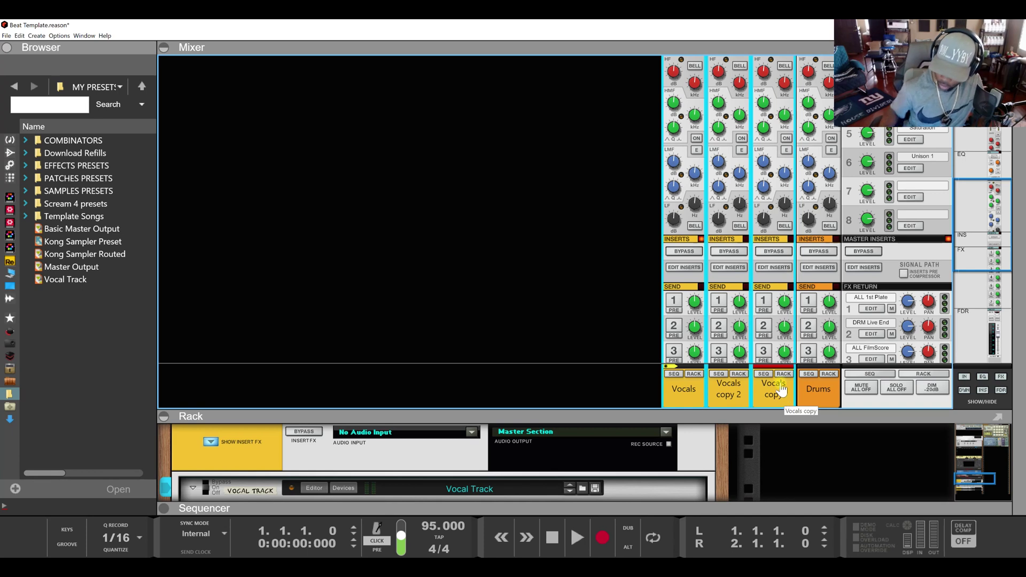
pyautogui.press('Delete')
pyautogui.press('Return')
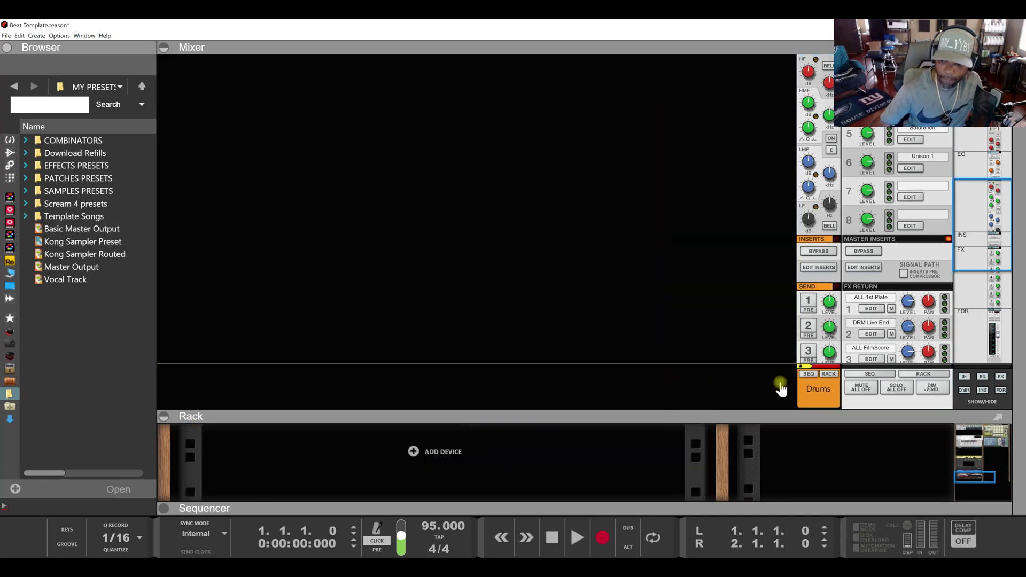
pyautogui.click(65, 280)
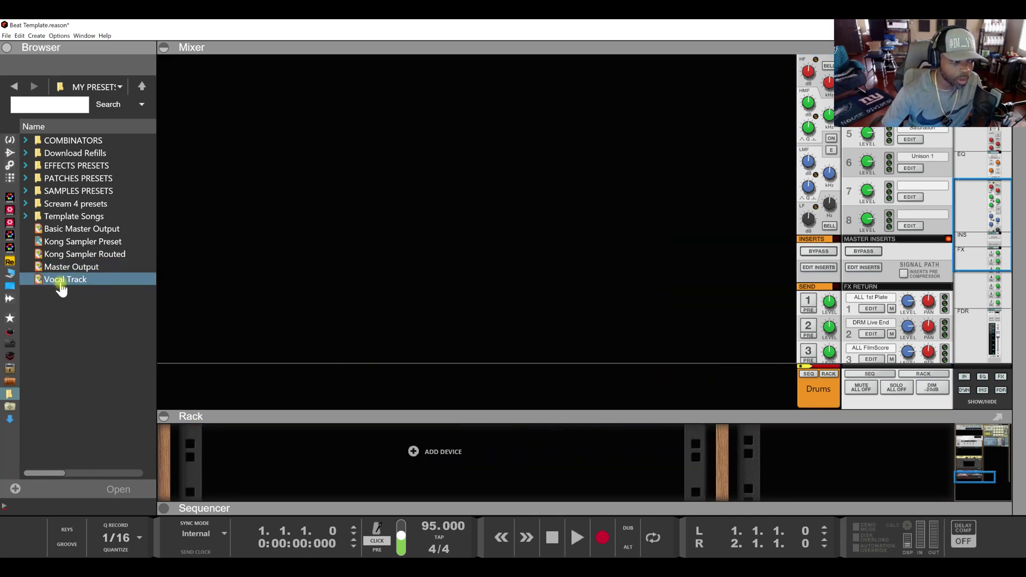
pyautogui.doubleClick(65, 279)
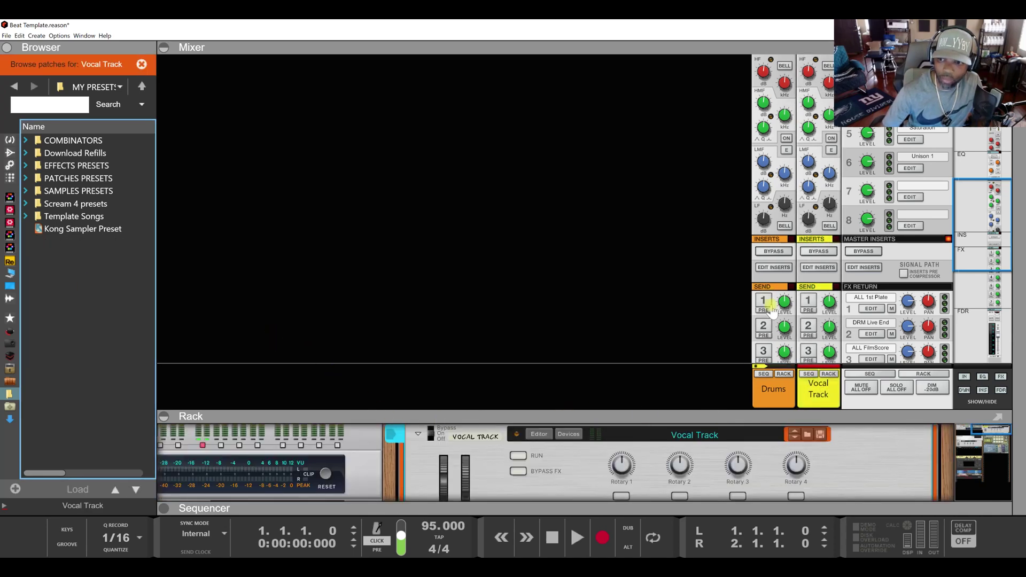
pyautogui.scroll(10, 771, 310)
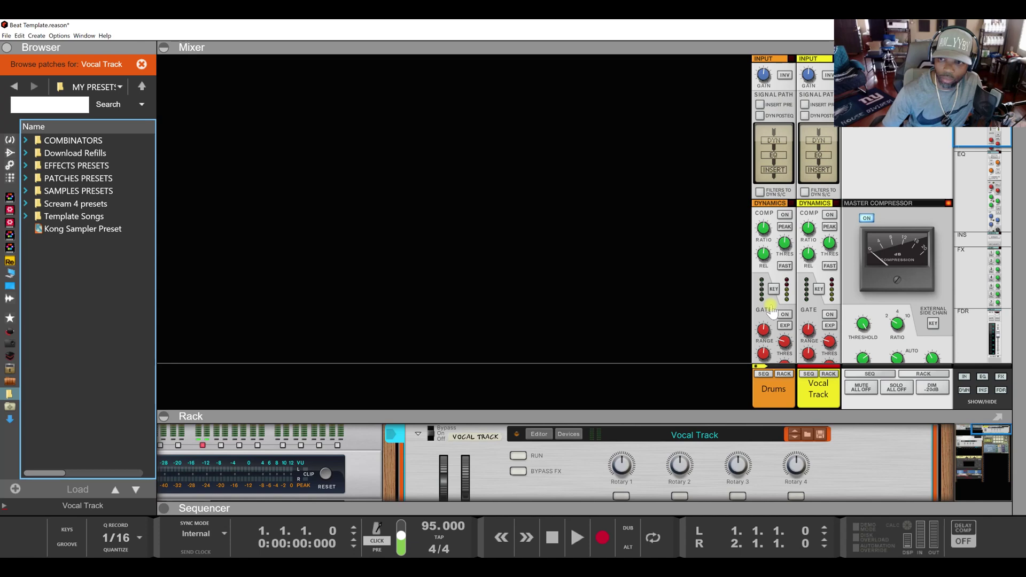
pyautogui.scroll(-15, 771, 310)
pyautogui.scroll(-1, 771, 309)
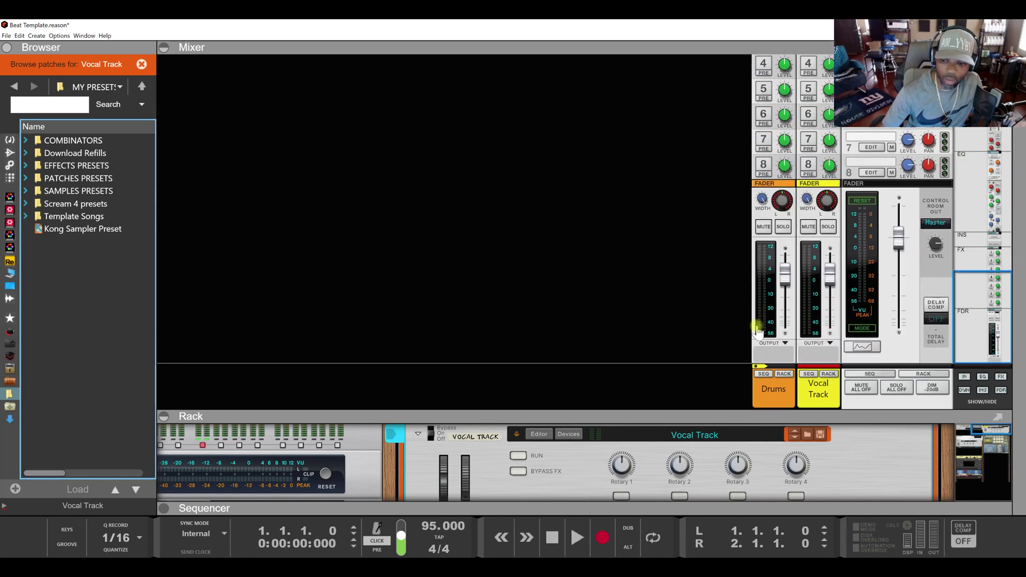
pyautogui.click(827, 397)
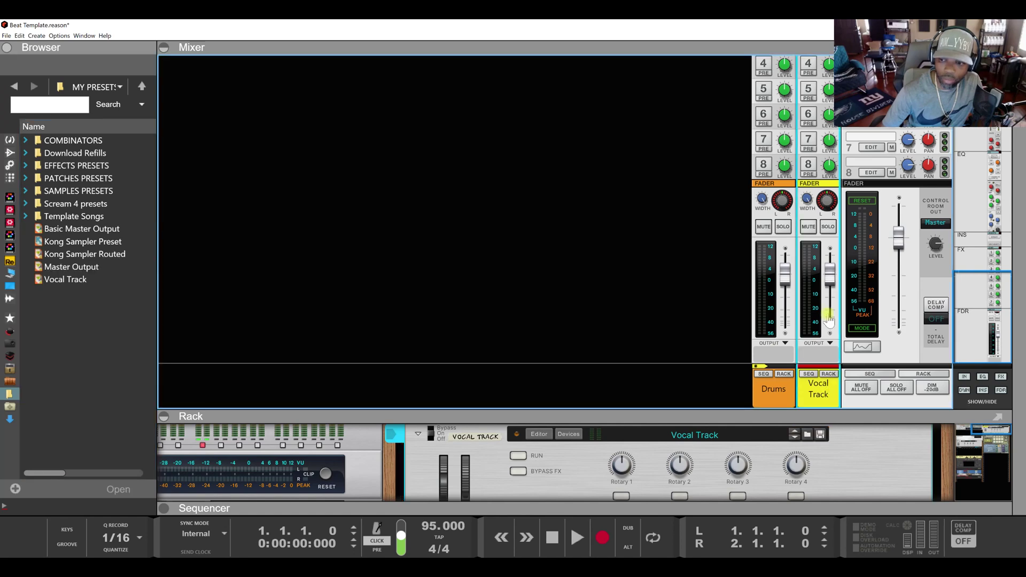
pyautogui.scroll(10, 825, 331)
pyautogui.scroll(8, 826, 324)
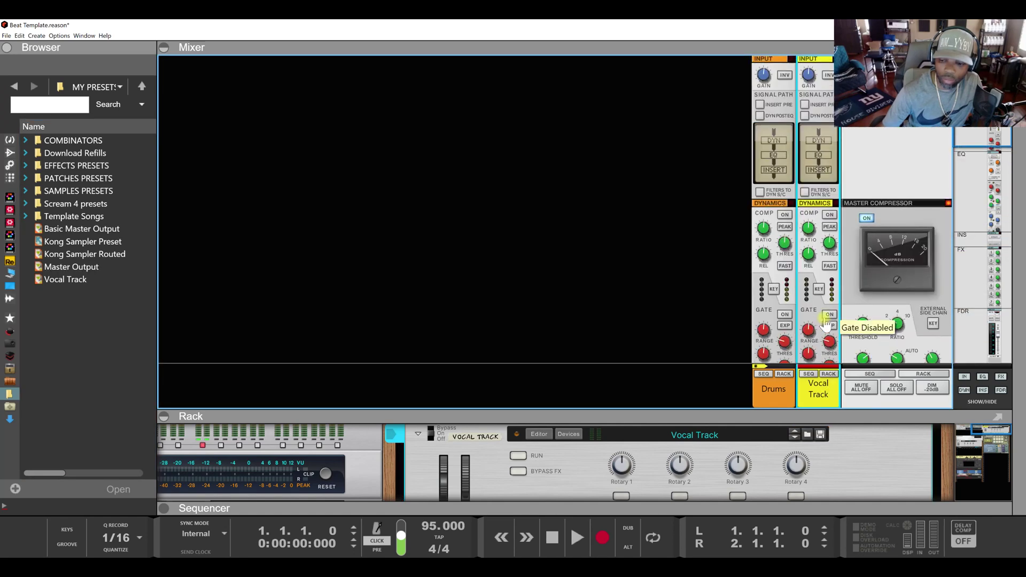
pyautogui.scroll(-10, 827, 324)
pyautogui.press('Delete')
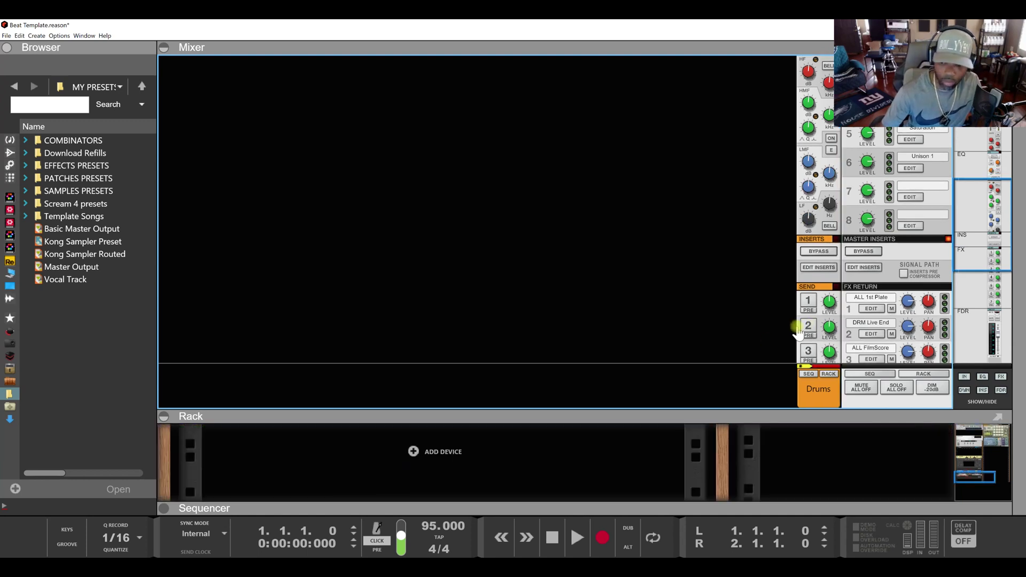
pyautogui.hotkey('ctrl', 'z')
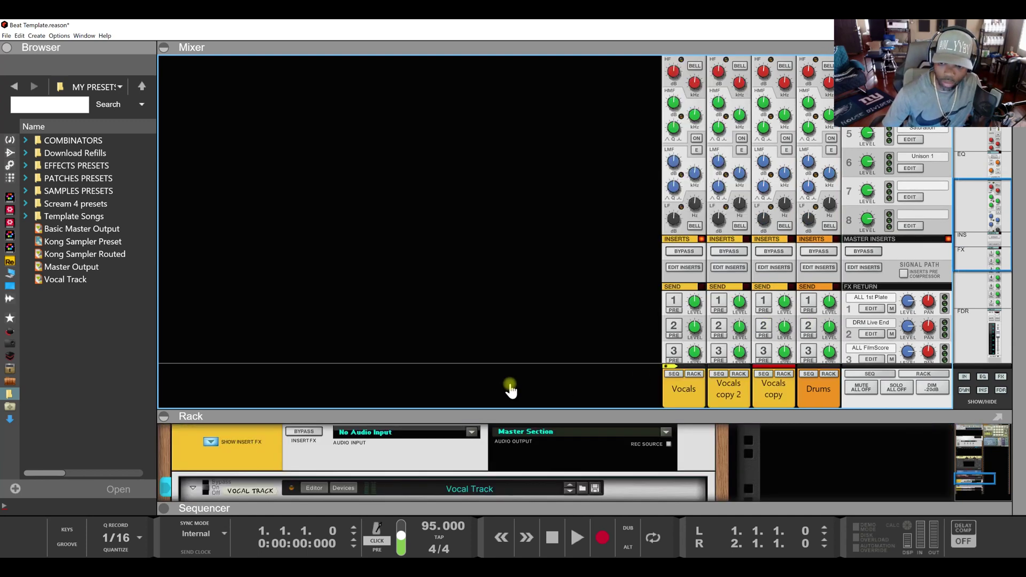
# Select Vocals, Vocals copy 2 and Vocals copy, then enlarge the rack to inspect the Vocals device
pyautogui.click(677, 396)
pyautogui.click(725, 393)
pyautogui.click(774, 394)
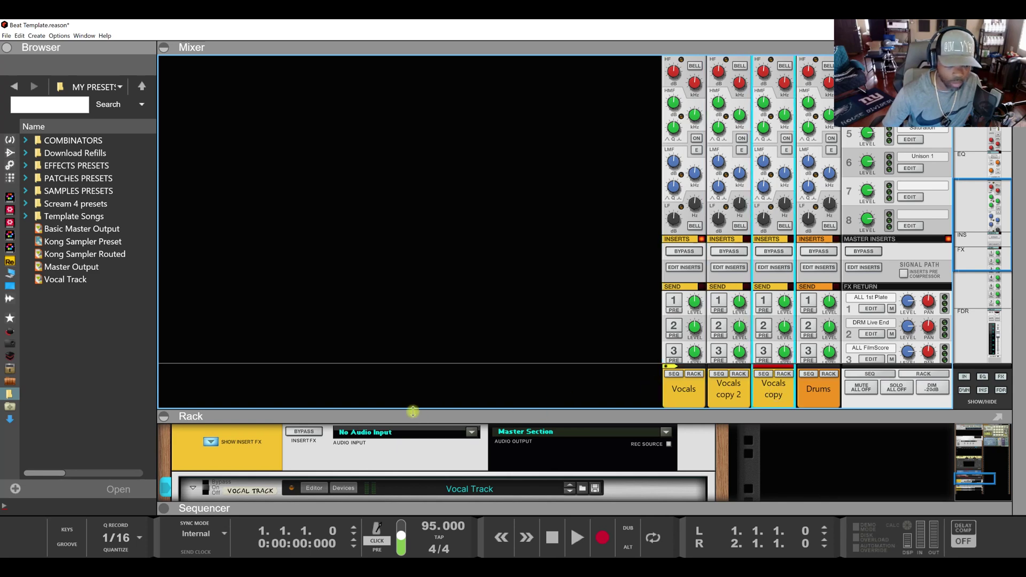
pyautogui.moveTo(412, 411); pyautogui.dragTo(400, 216)
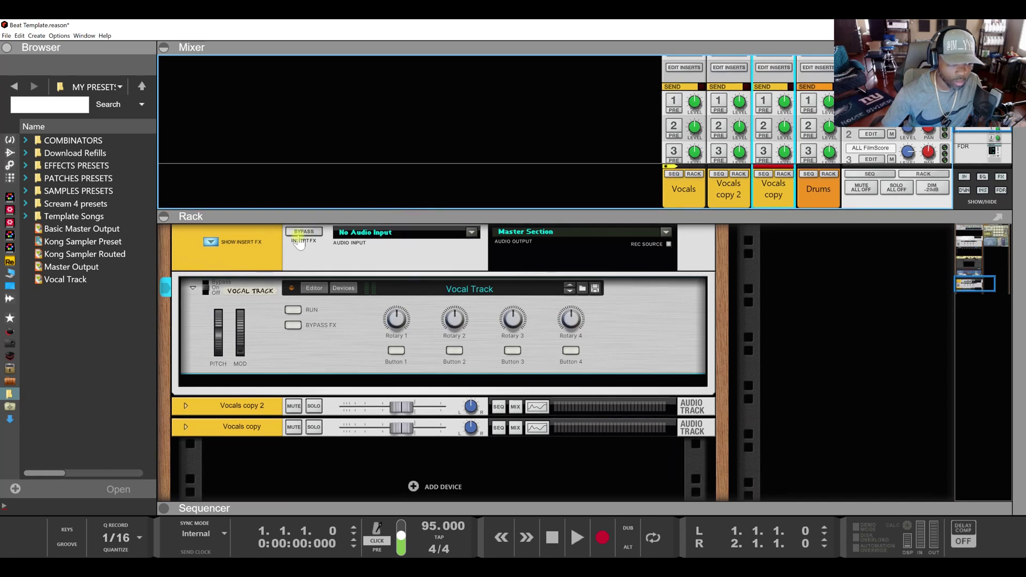
pyautogui.click(269, 259)
pyautogui.scroll(3, 270, 258)
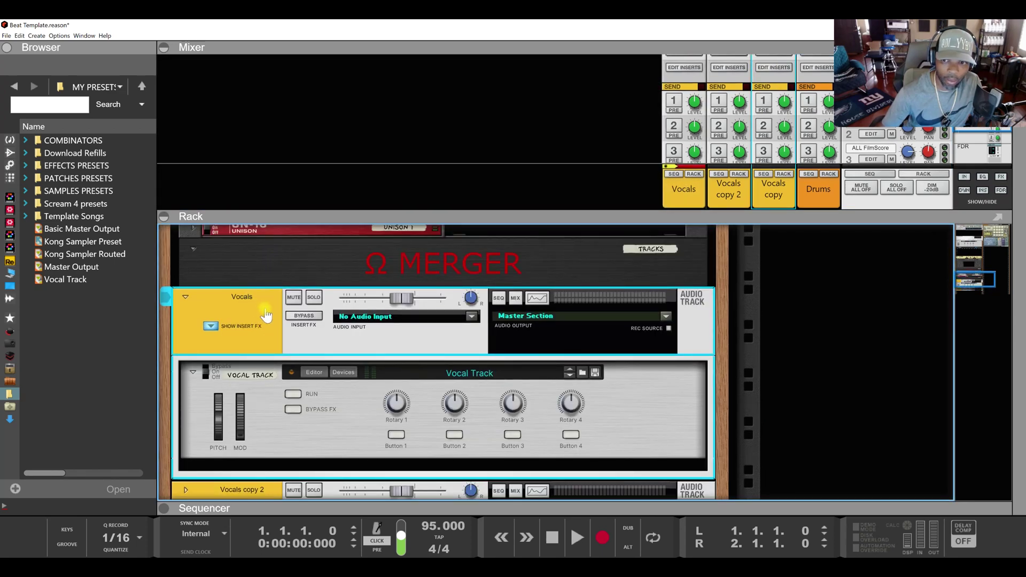
# Give the mixer its room back, then maximize the sequencer
pyautogui.moveTo(632, 220); pyautogui.dragTo(646, 368)
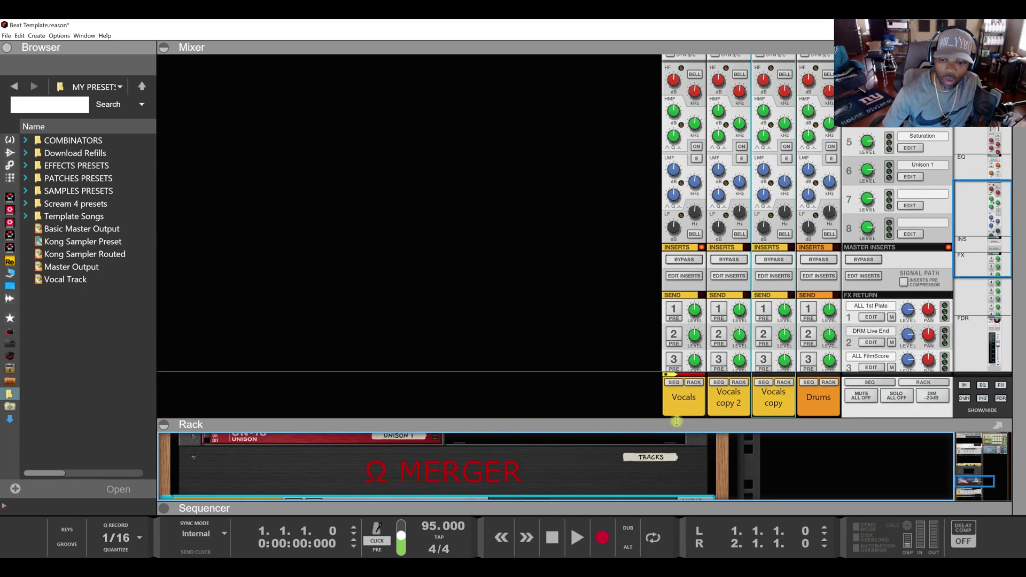
pyautogui.scroll(-4, 697, 319)
pyautogui.scroll(6, 698, 319)
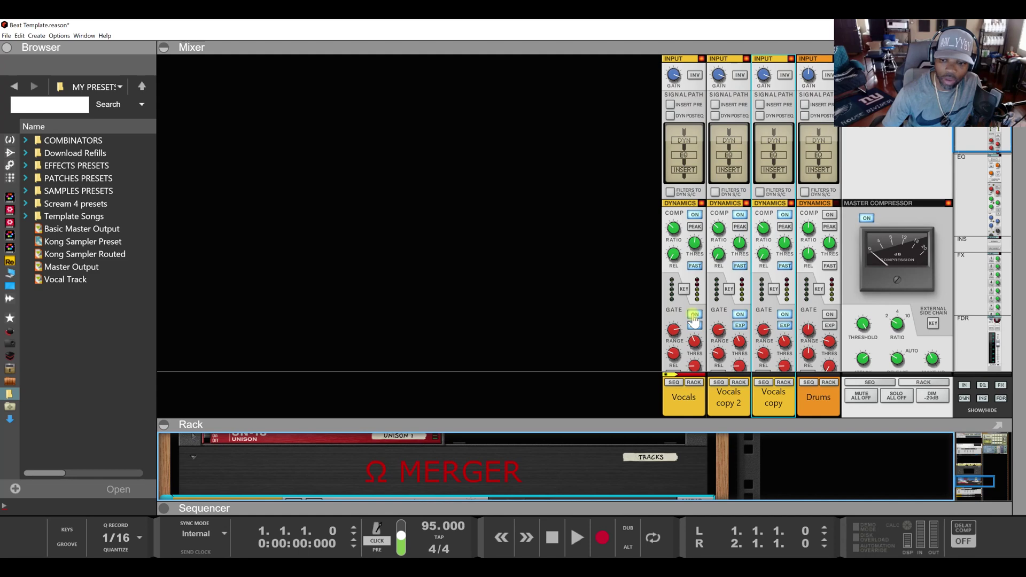
pyautogui.scroll(-4, 695, 319)
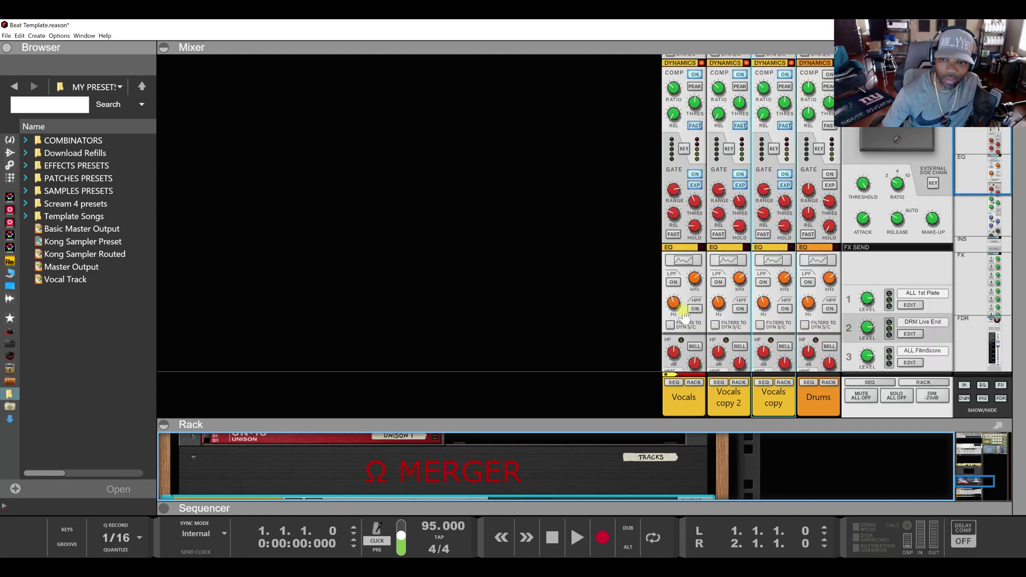
pyautogui.scroll(-3, 685, 315)
pyautogui.scroll(2, 685, 316)
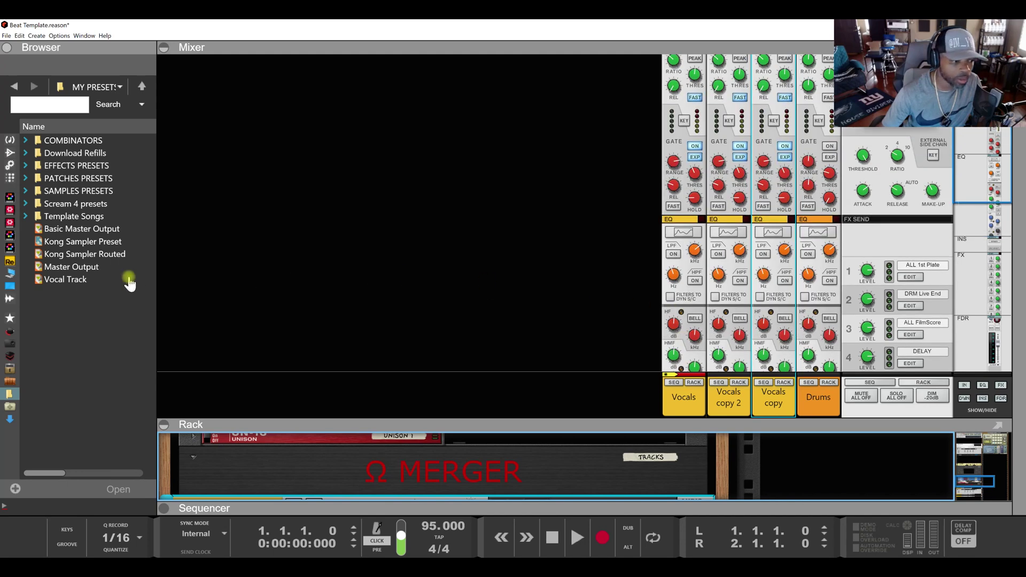
pyautogui.doubleClick(340, 509)
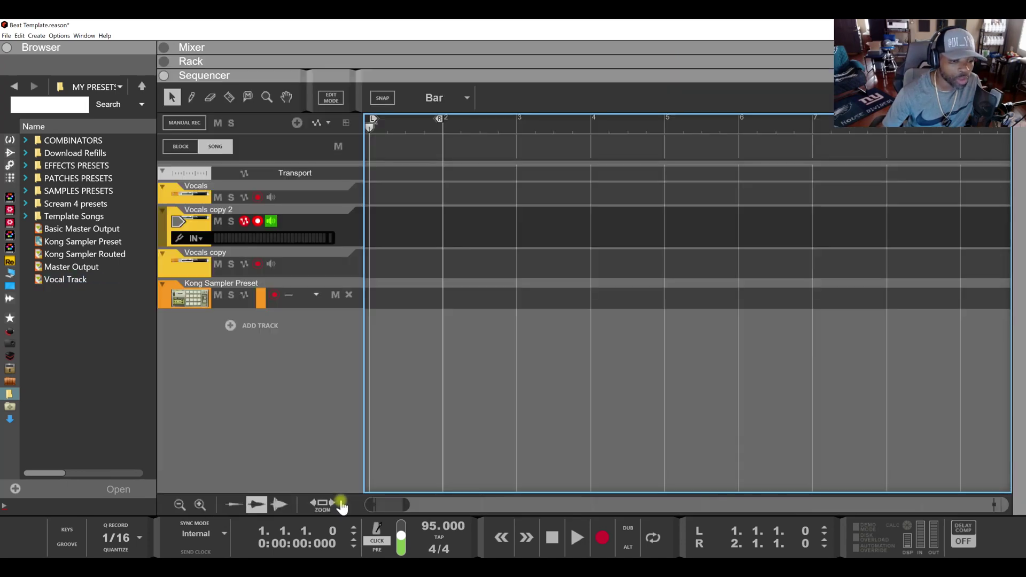
# Maximize the rack and insert the Vocal Track preset as a new combinator channel
pyautogui.doubleClick(321, 61)
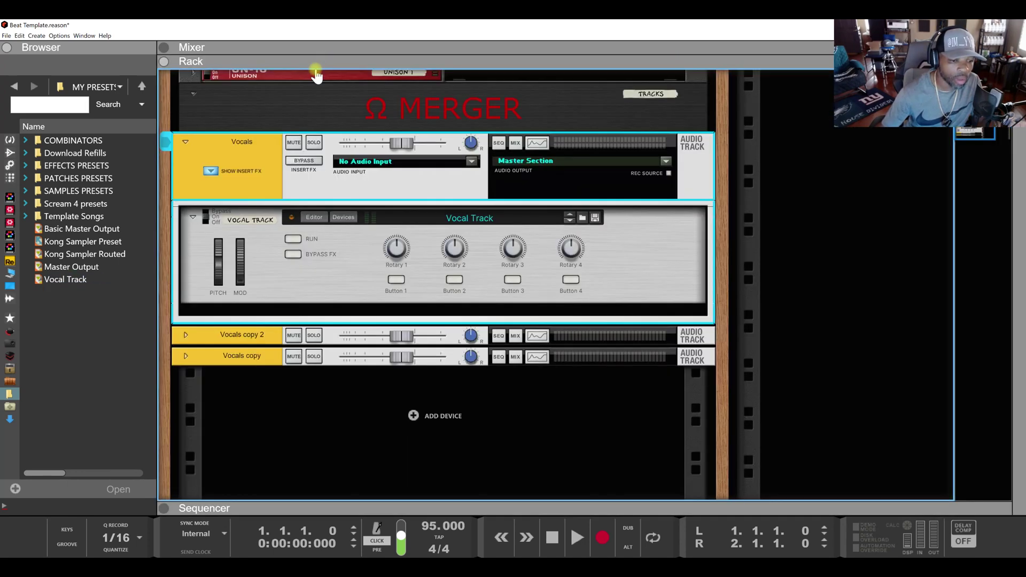
pyautogui.doubleClick(80, 280)
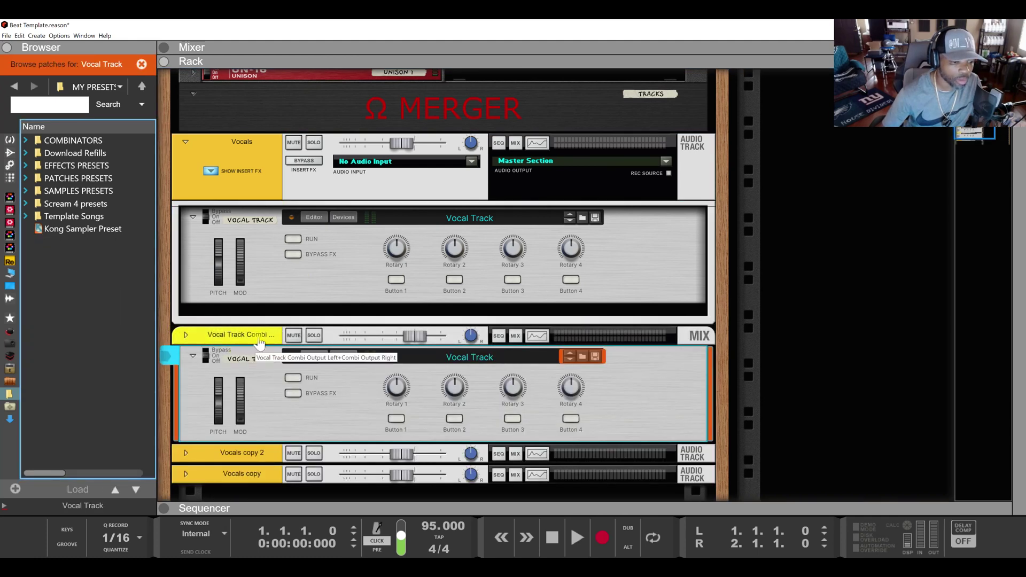
pyautogui.click(262, 341)
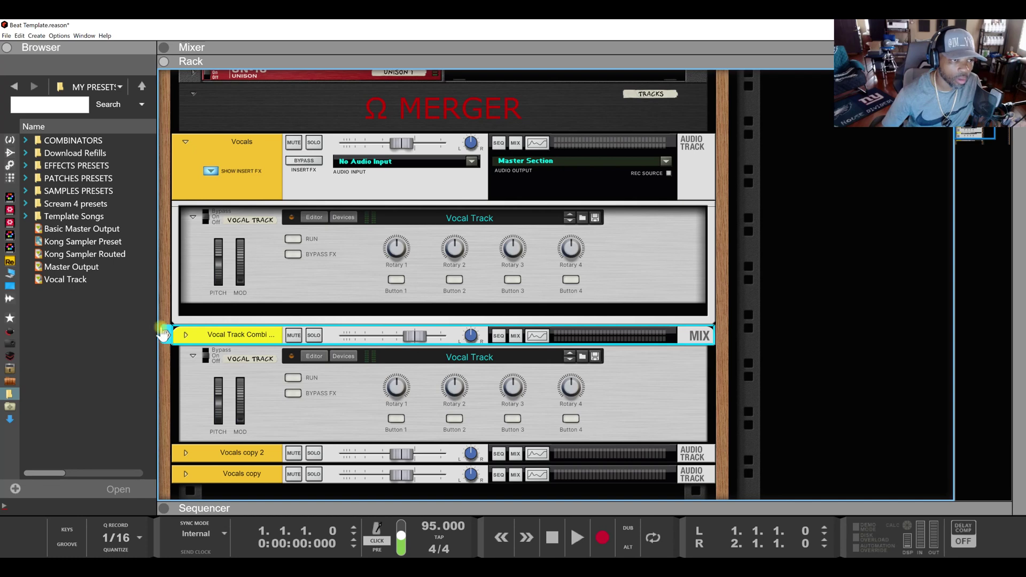
# Show the mixer above an enlarged rack, fold the Vocals device and select the Vocal Track combinator
pyautogui.click(230, 49)
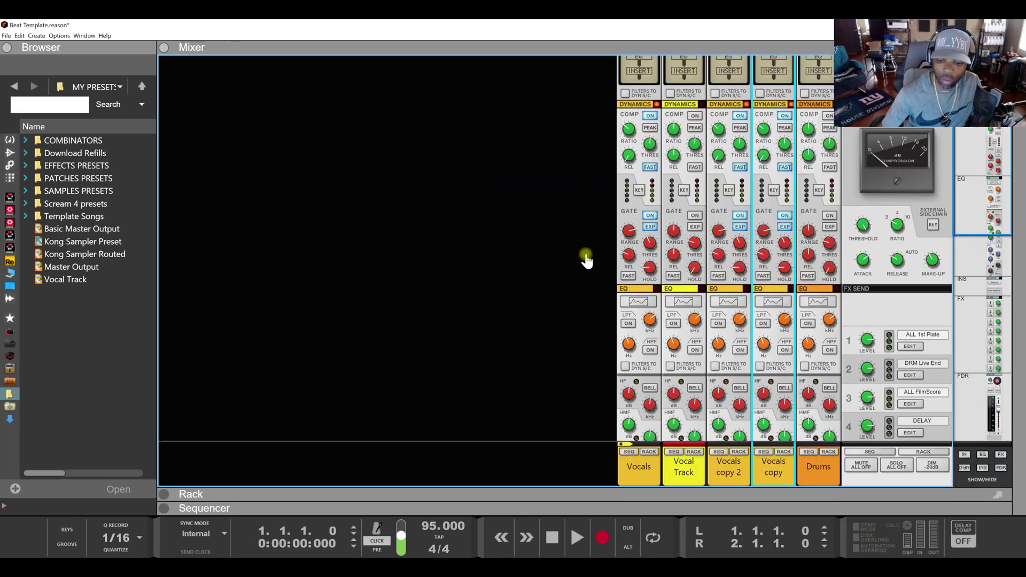
pyautogui.click(694, 452)
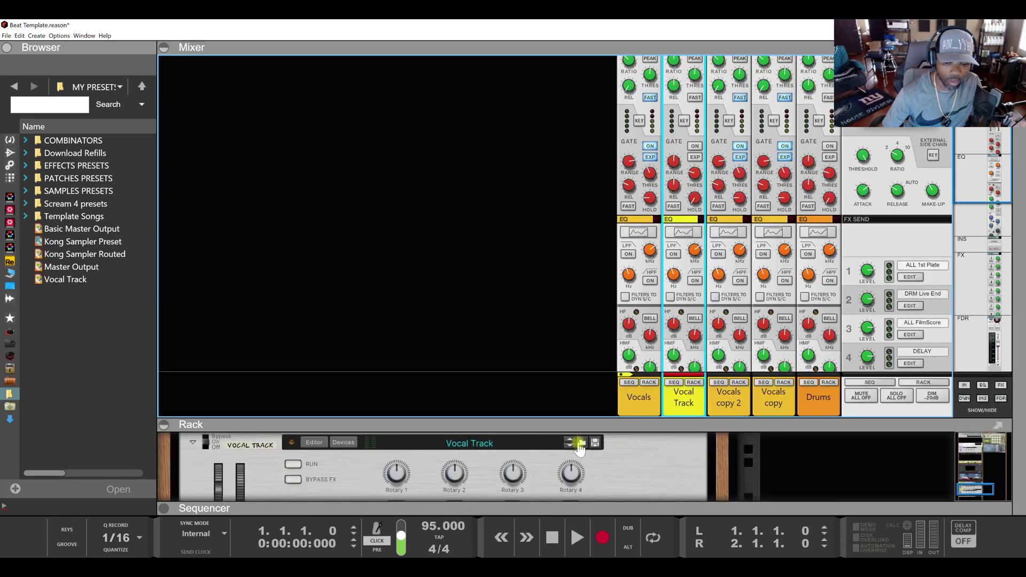
pyautogui.moveTo(570, 424); pyautogui.dragTo(569, 282)
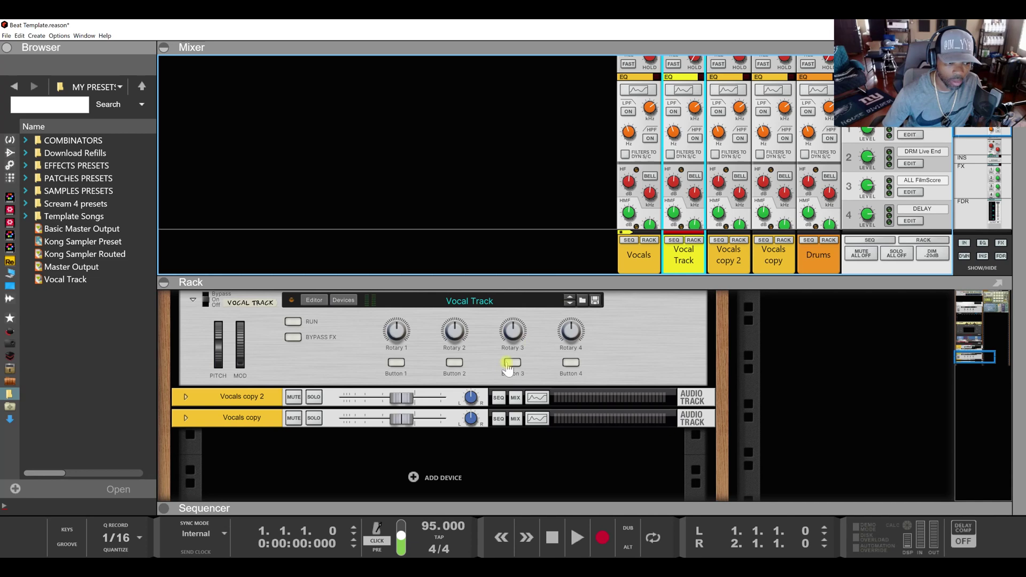
pyautogui.scroll(5, 505, 368)
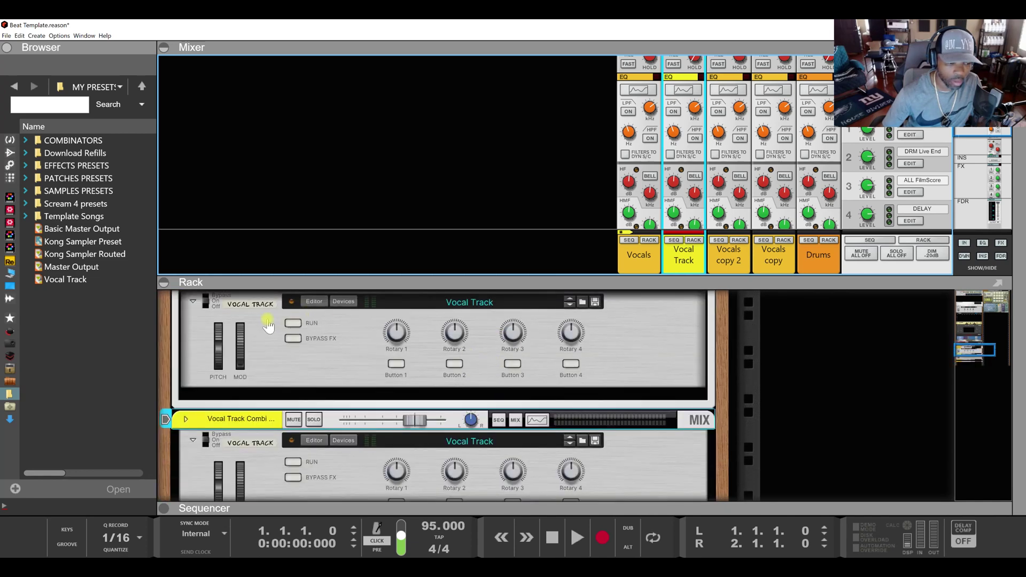
pyautogui.scroll(3, 194, 323)
pyautogui.click(186, 367)
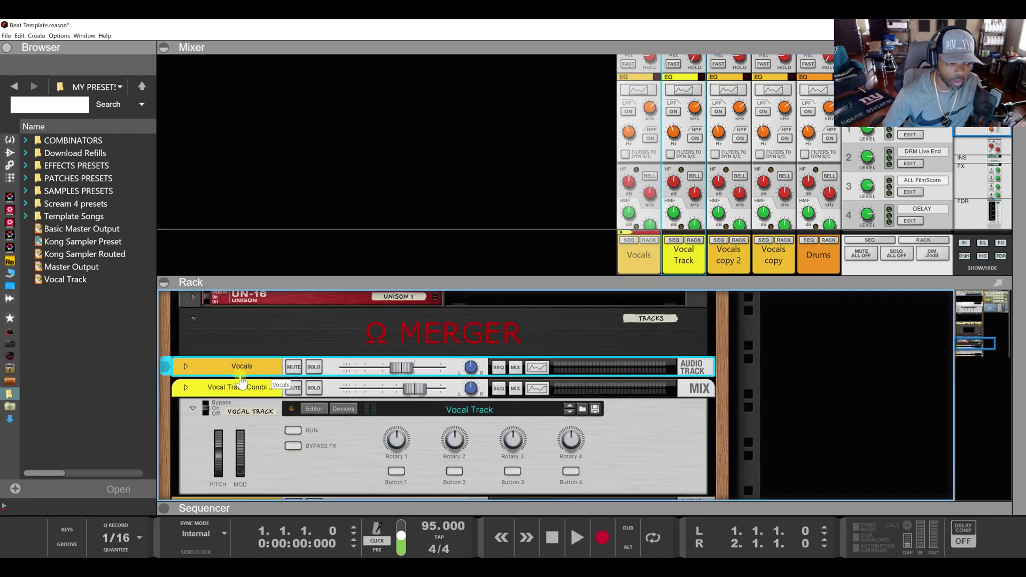
pyautogui.click(182, 388)
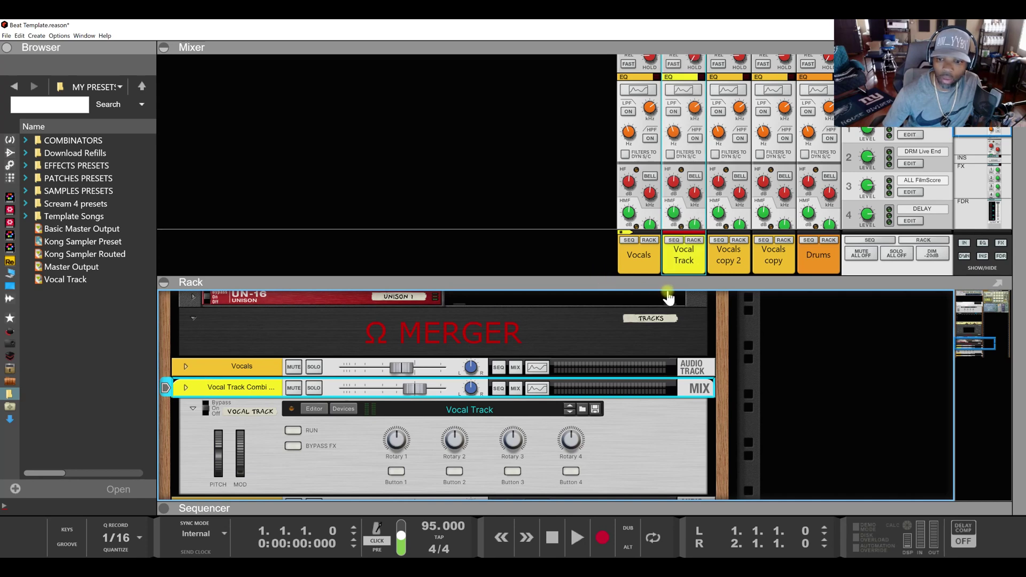
pyautogui.scroll(-5, 695, 198)
# Select the Vocal Track device and mixer channels, then unfold the Vocal Track Combi in the rack
pyautogui.scroll(-5, 694, 198)
pyautogui.scroll(10, 695, 198)
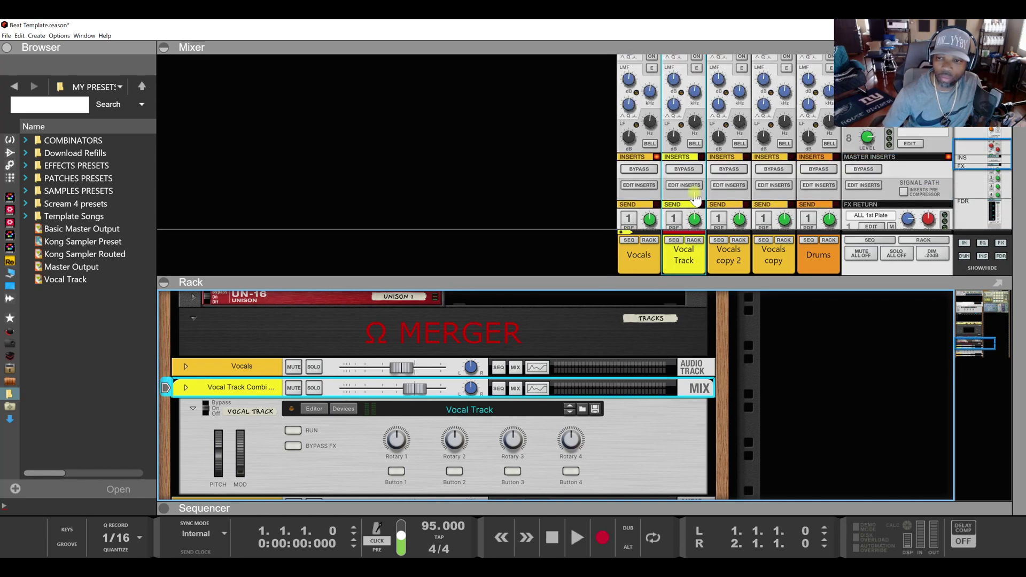
pyautogui.scroll(5, 694, 197)
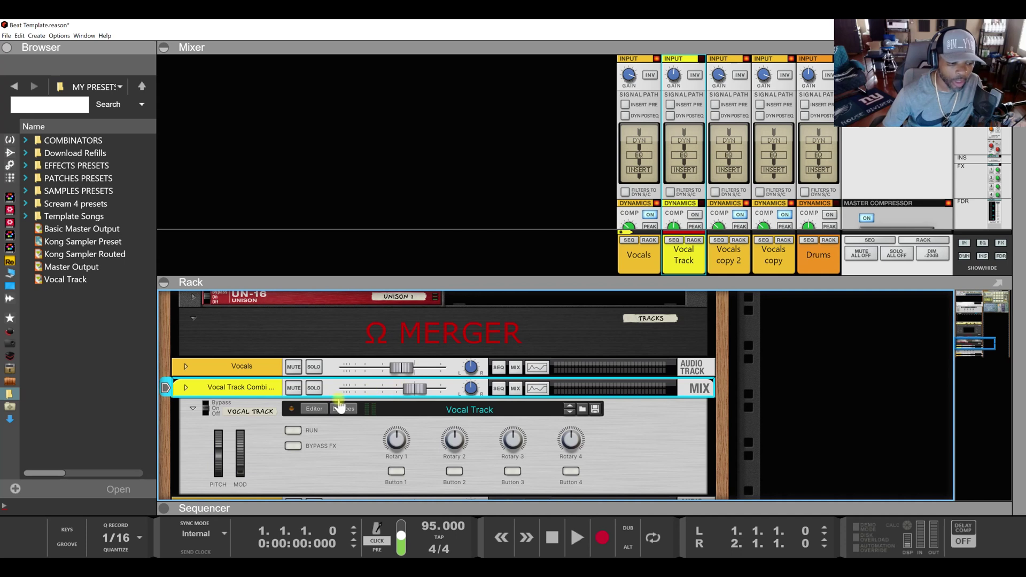
pyautogui.click(370, 445)
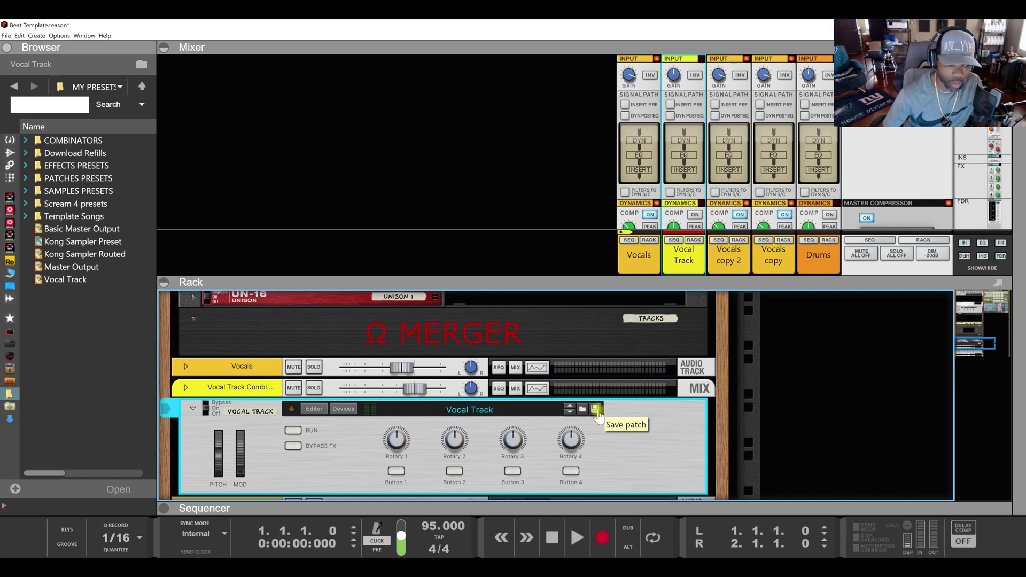
pyautogui.click(664, 266)
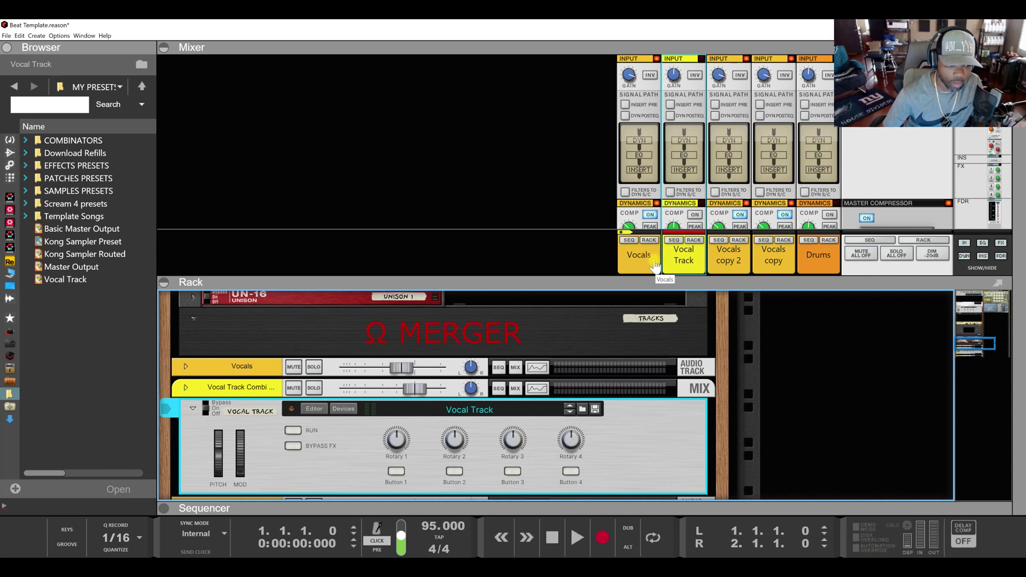
pyautogui.click(647, 258)
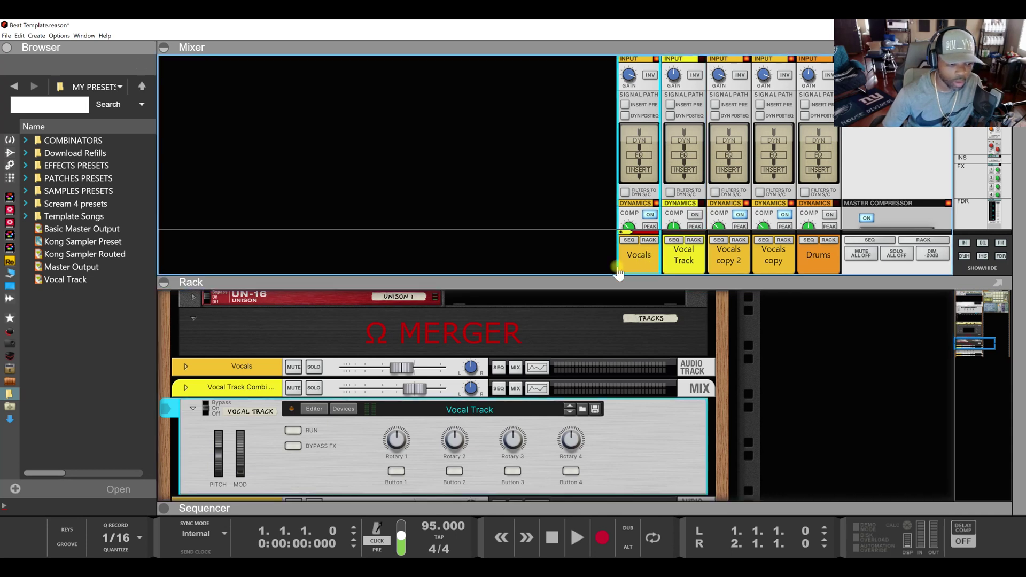
pyautogui.click(186, 387)
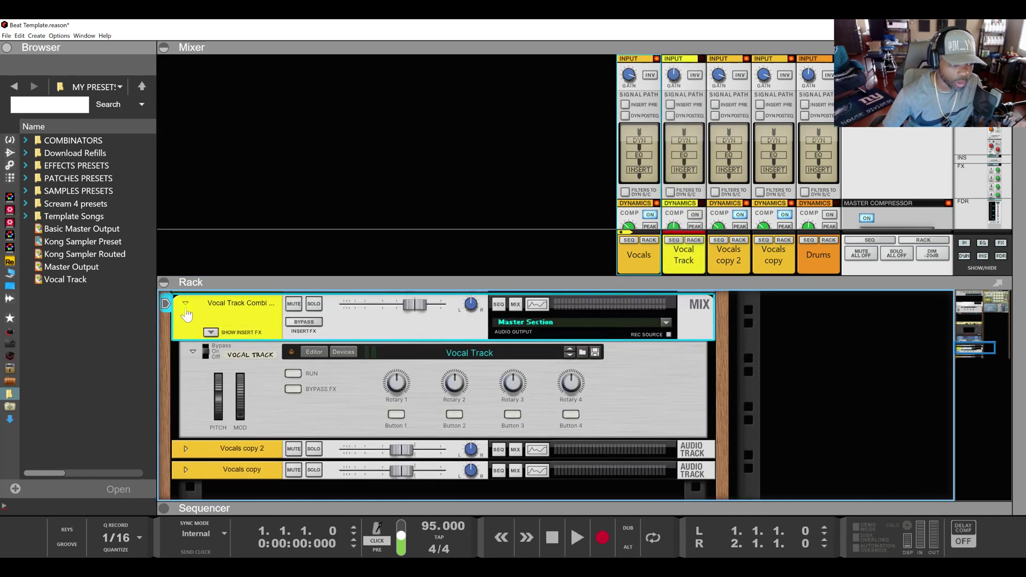
# Fold the Vocal Track Combi devices and select the vocal tracks in the rack
pyautogui.click(186, 303)
pyautogui.click(193, 327)
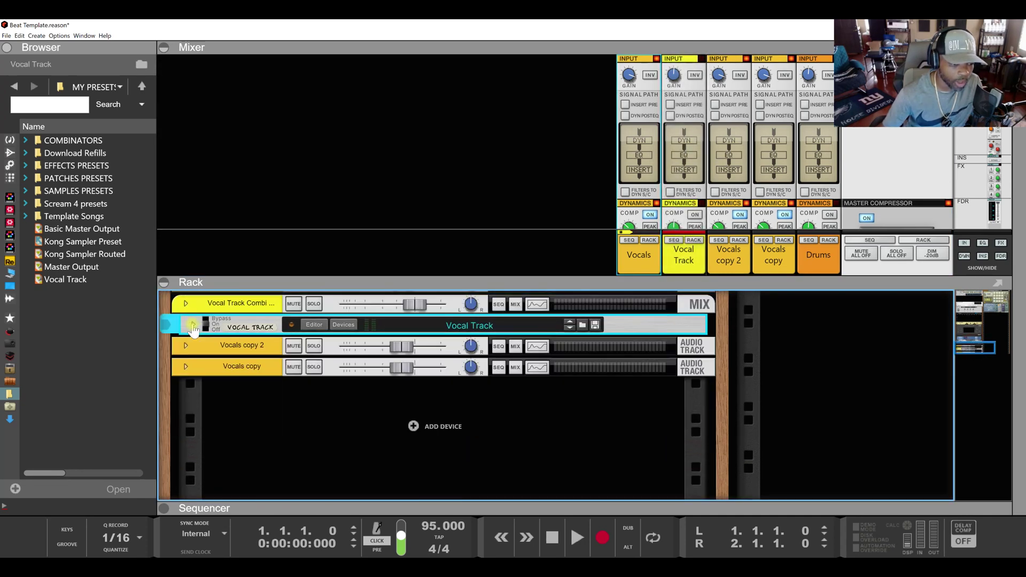
pyautogui.scroll(2, 217, 368)
pyautogui.click(213, 340)
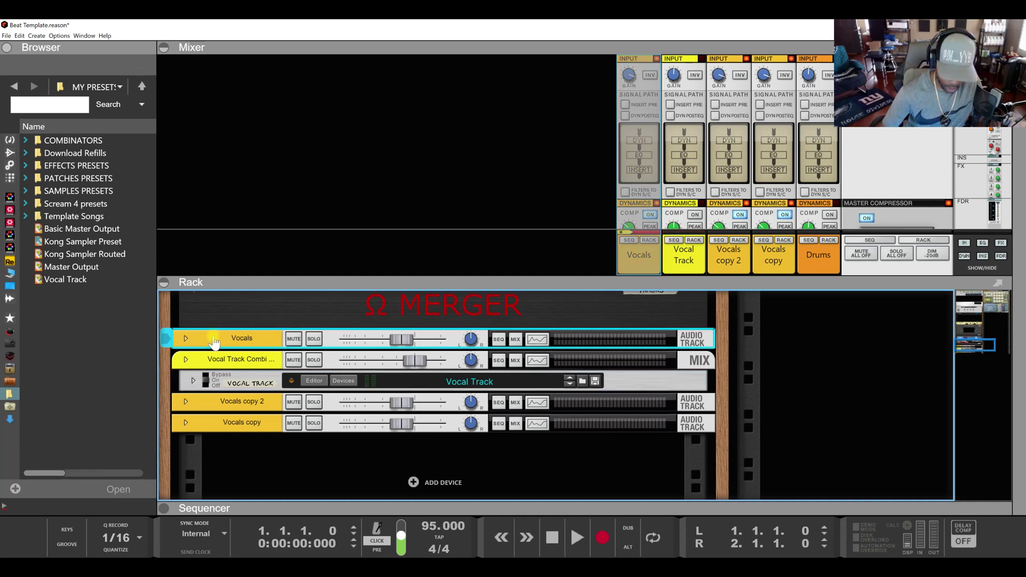
pyautogui.keyDown('shift'); pyautogui.click(213, 359); pyautogui.keyUp('shift')
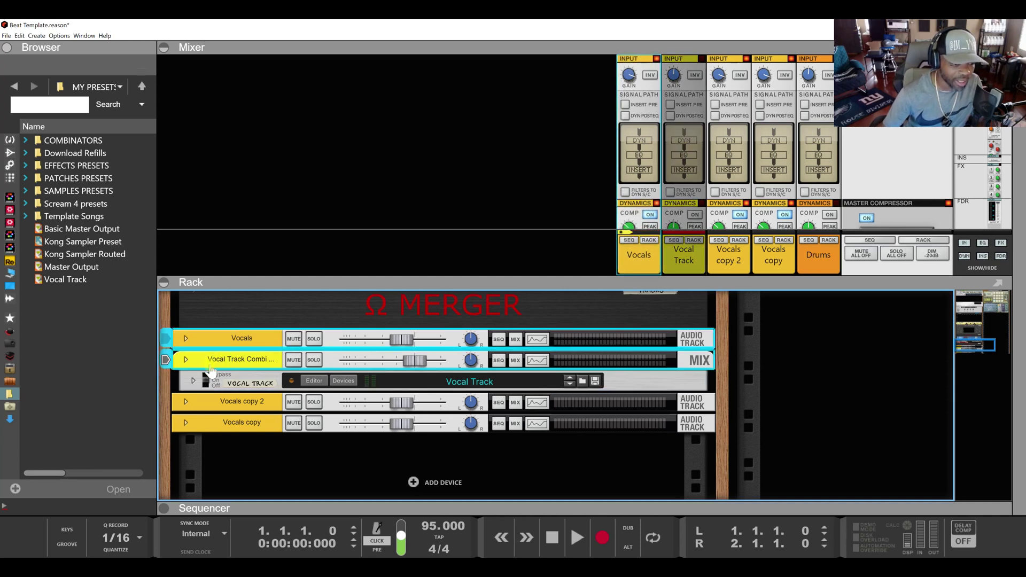
pyautogui.keyDown('shift'); pyautogui.click(219, 403); pyautogui.keyUp('shift')
pyautogui.keyDown('shift'); pyautogui.click(219, 423); pyautogui.keyUp('shift')
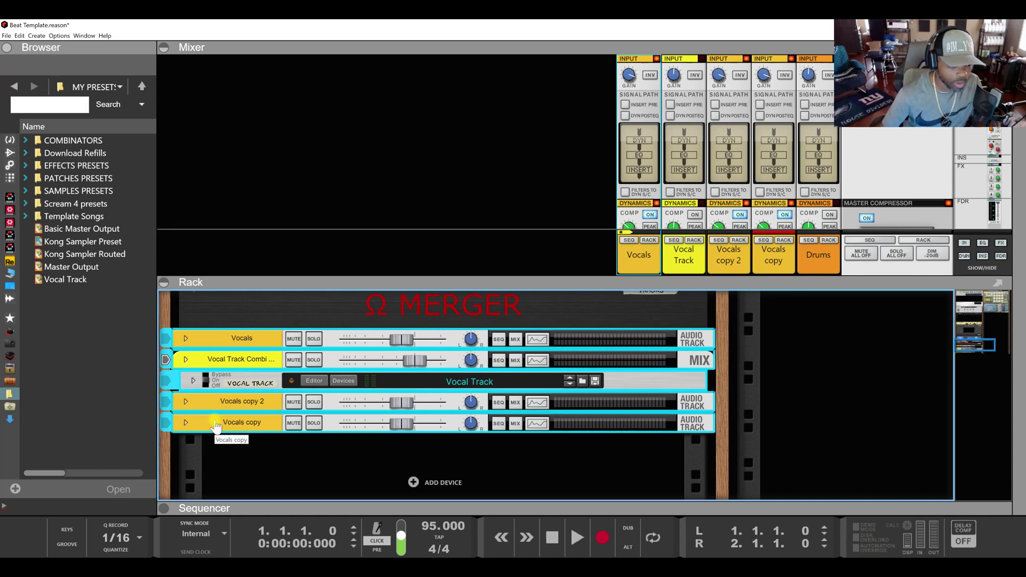
pyautogui.click(220, 422)
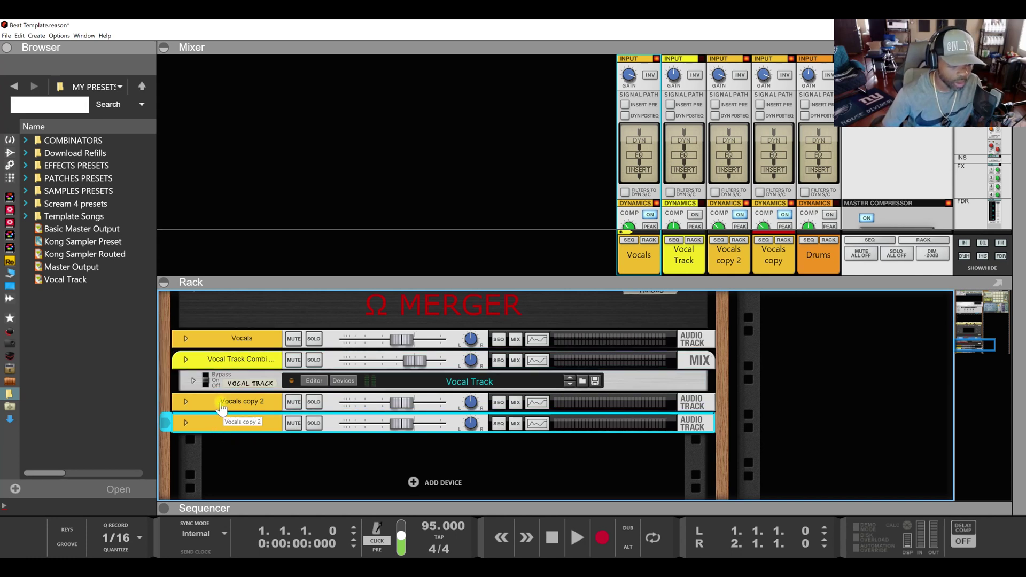
# Delete Vocals copy 2, Vocals copy and the Vocal Track Combi one at a time
pyautogui.click(222, 407)
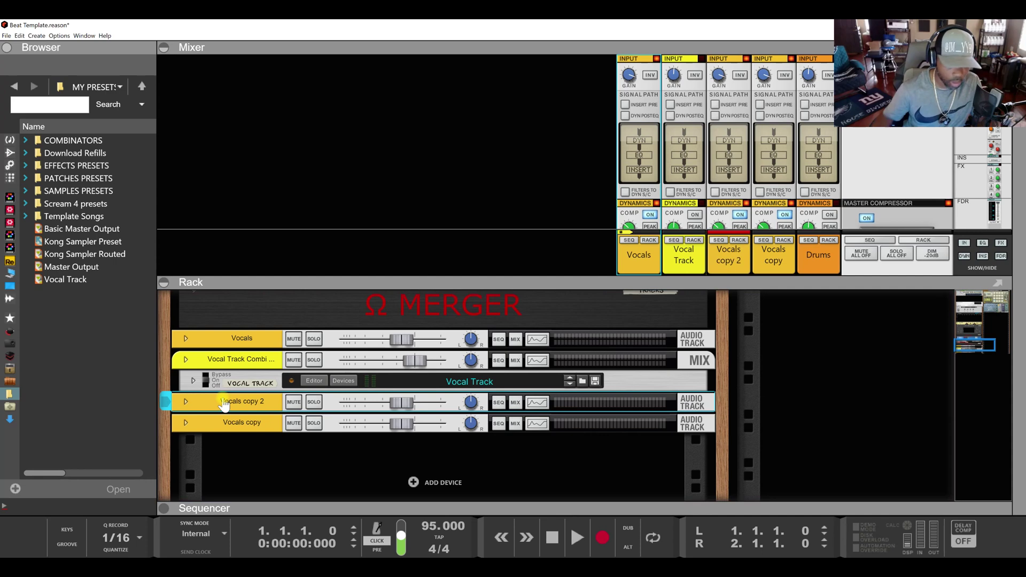
pyautogui.press('Delete')
pyautogui.click(219, 404)
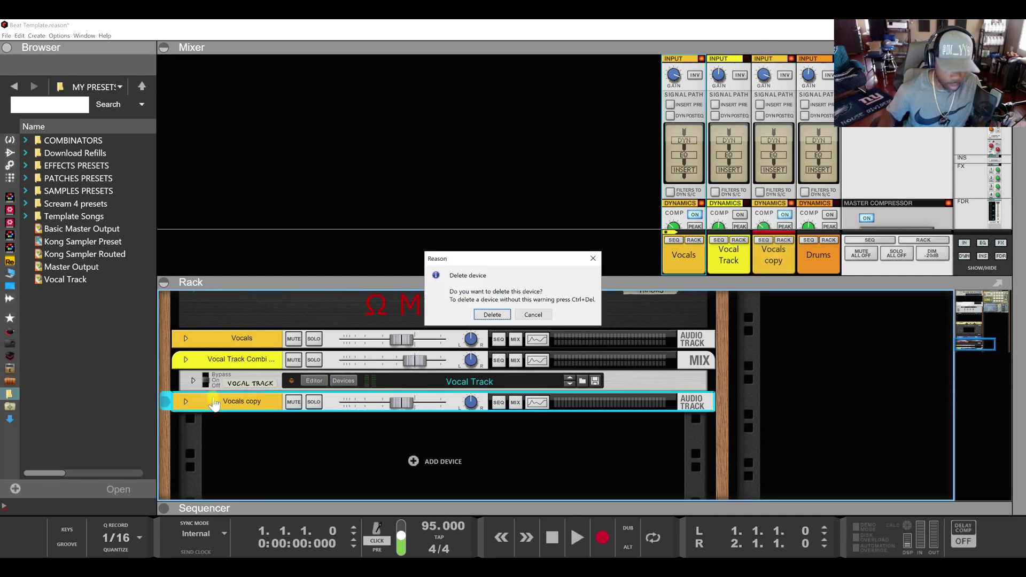
pyautogui.press('Delete')
pyautogui.click(208, 366)
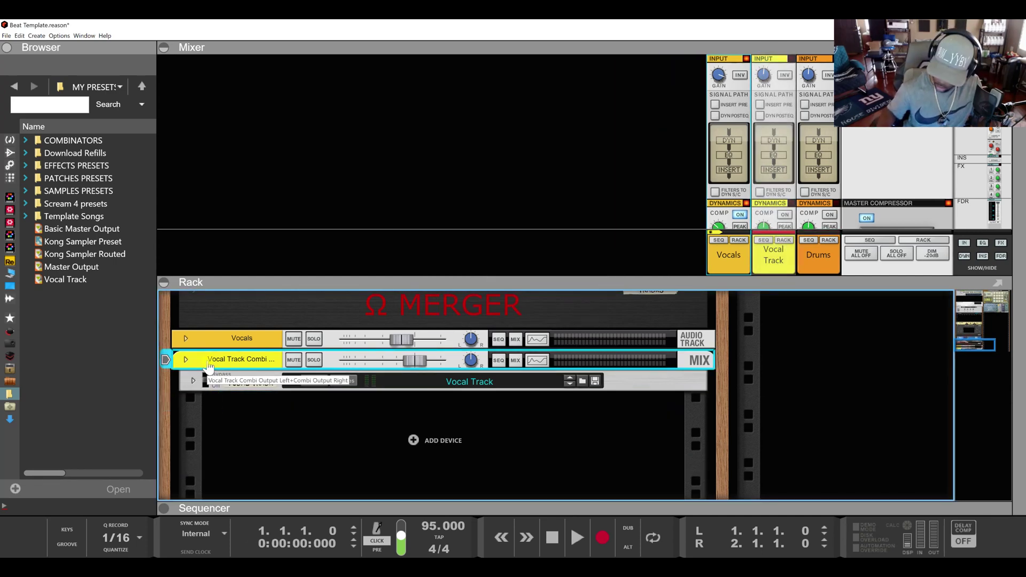
pyautogui.press('Delete')
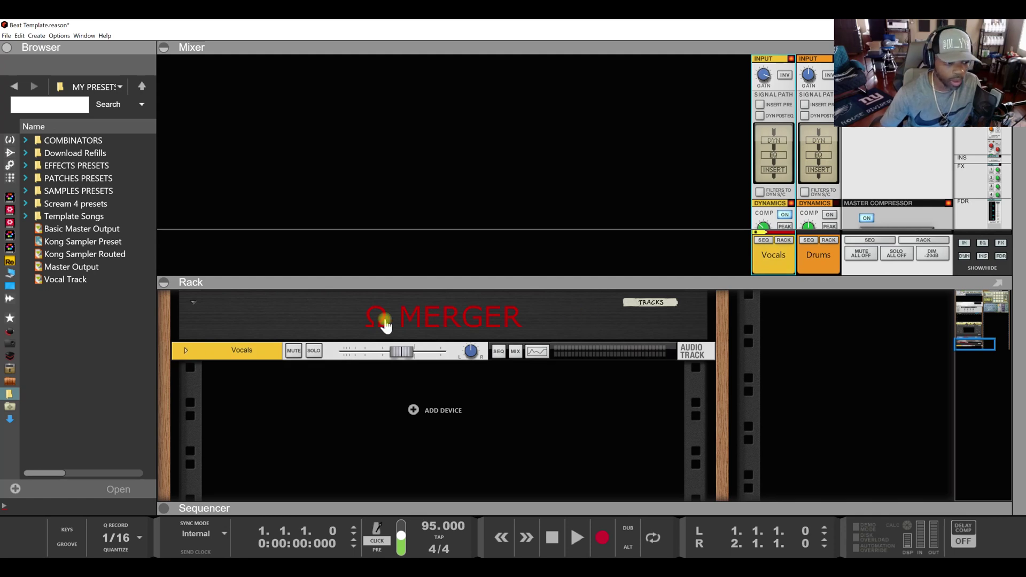
# Unfold the Vocals track to reveal the Vocal Track combinator in its insert effects
pyautogui.click(187, 351)
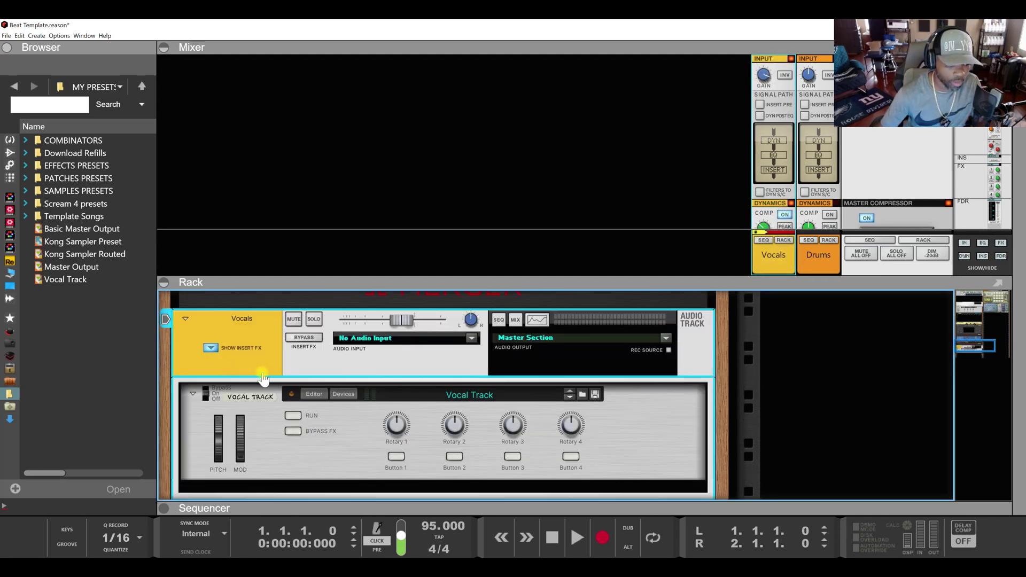
pyautogui.moveTo(775, 283); pyautogui.dragTo(779, 428)
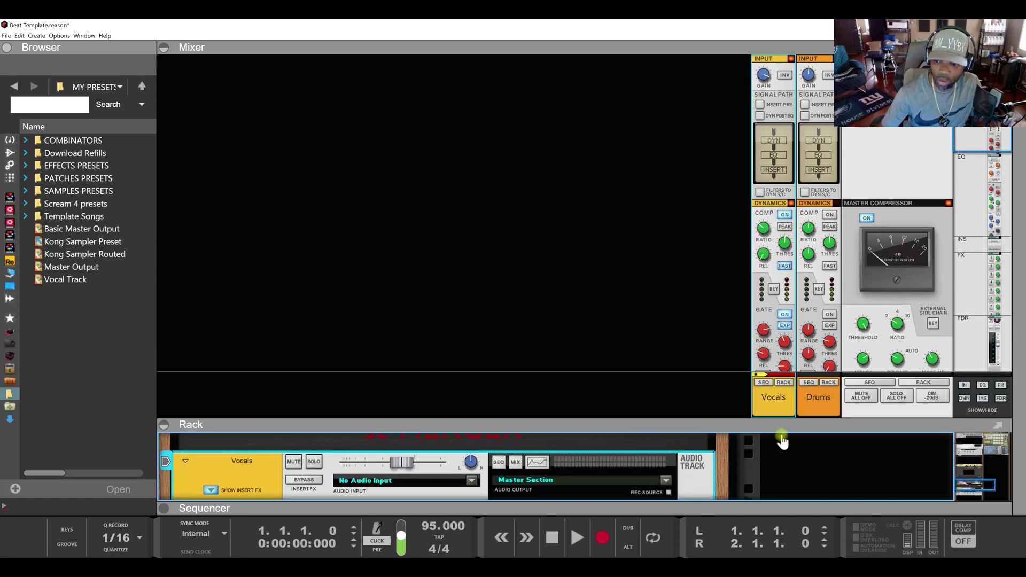
pyautogui.scroll(-8, 783, 321)
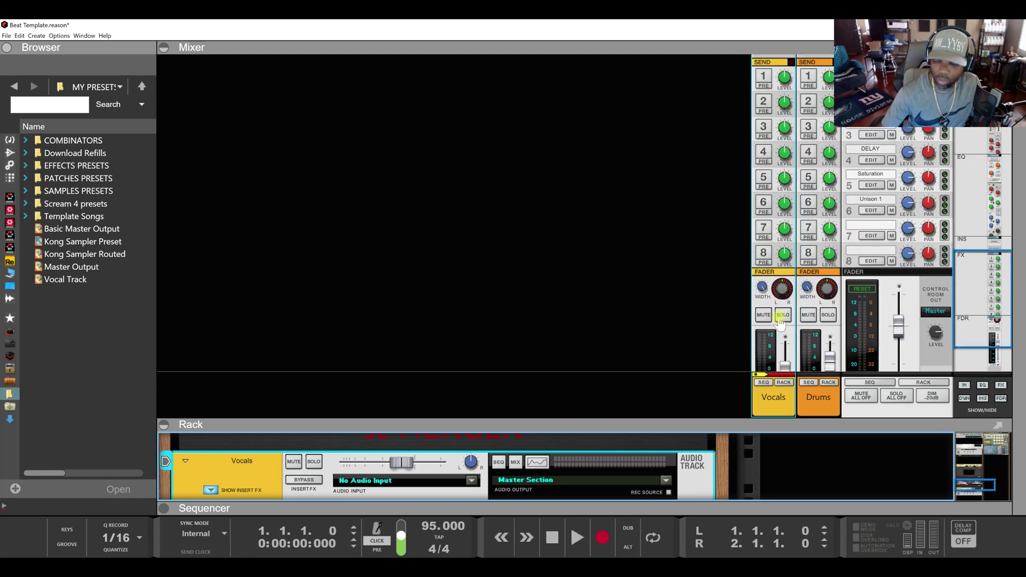
pyautogui.scroll(8, 781, 323)
pyautogui.scroll(-1, 781, 323)
pyautogui.scroll(1, 781, 323)
pyautogui.scroll(-10, 781, 322)
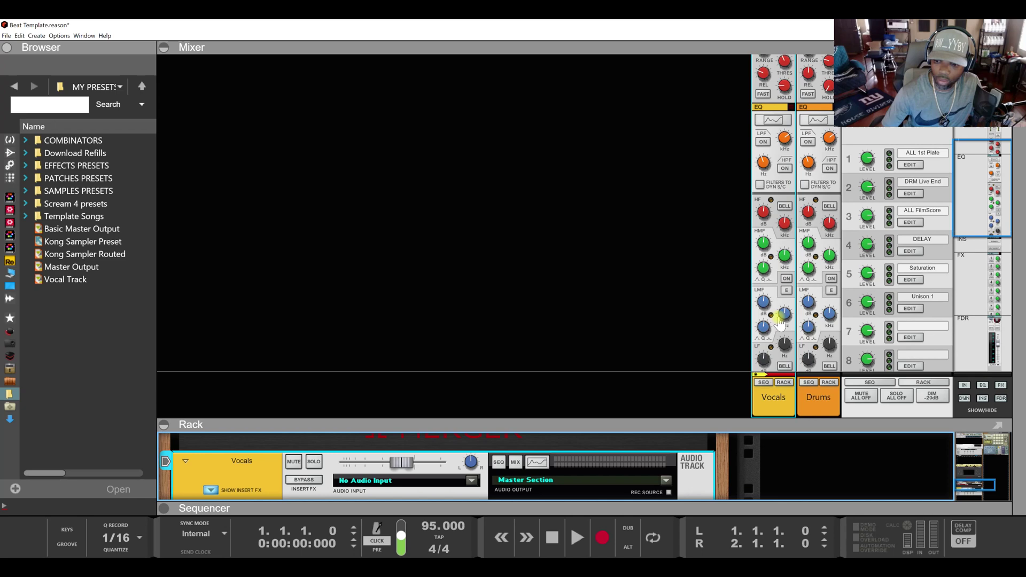
pyautogui.click(773, 408)
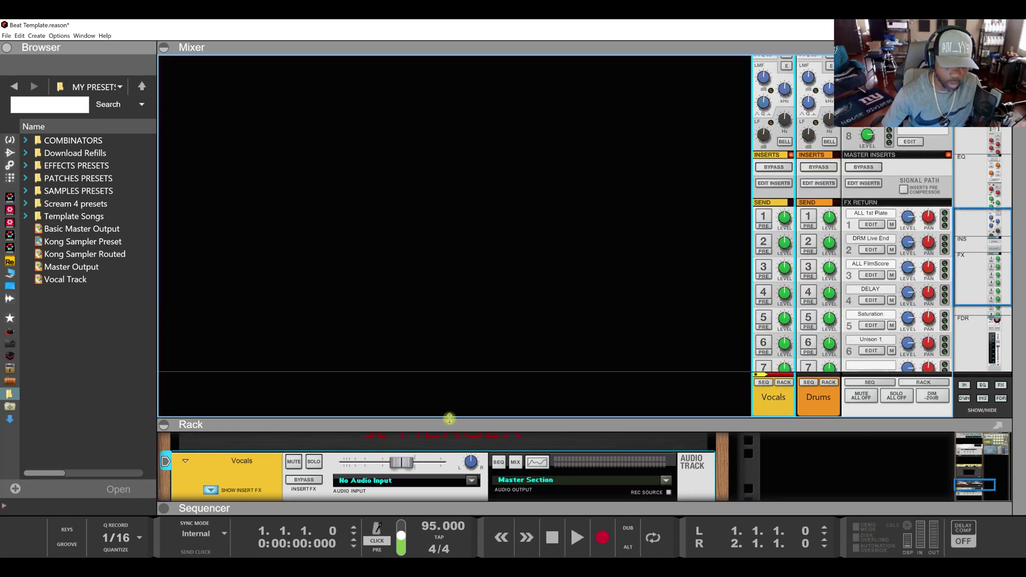
pyautogui.moveTo(449, 417); pyautogui.dragTo(461, 261)
pyautogui.click(287, 347)
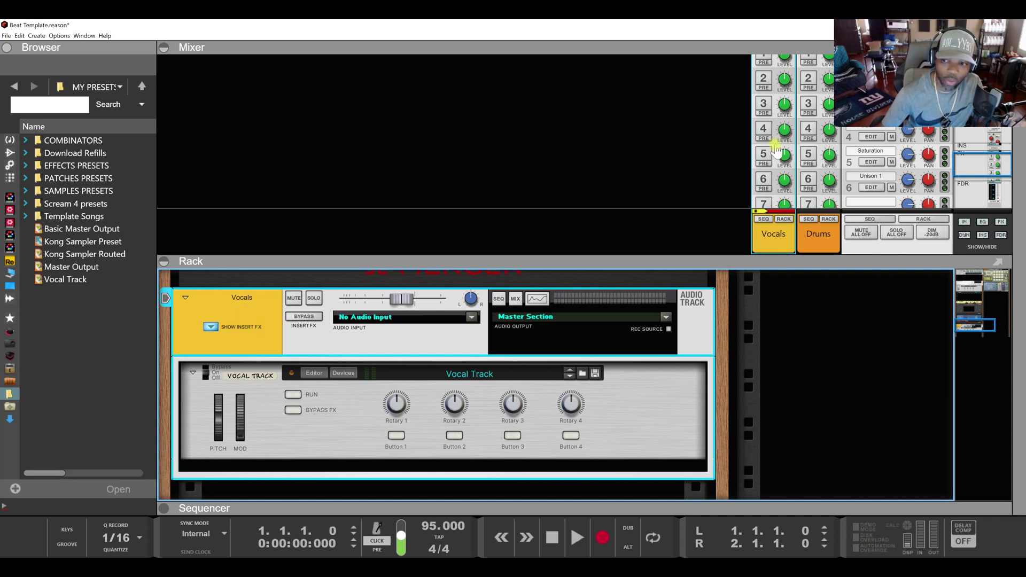
# Select the Vocal Track combinator, start saving it as a patch, then cancel
pyautogui.click(261, 395)
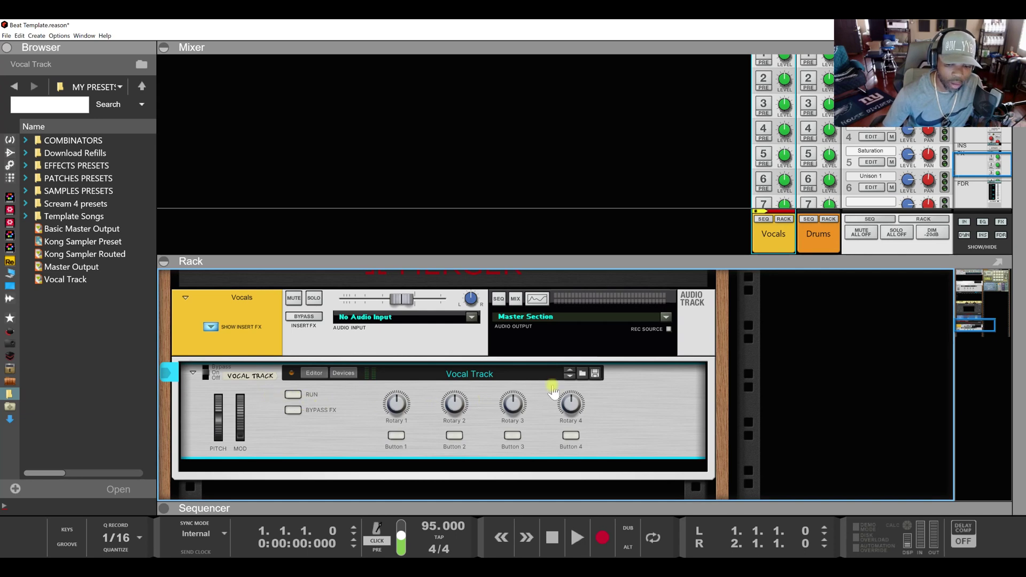
pyautogui.click(595, 374)
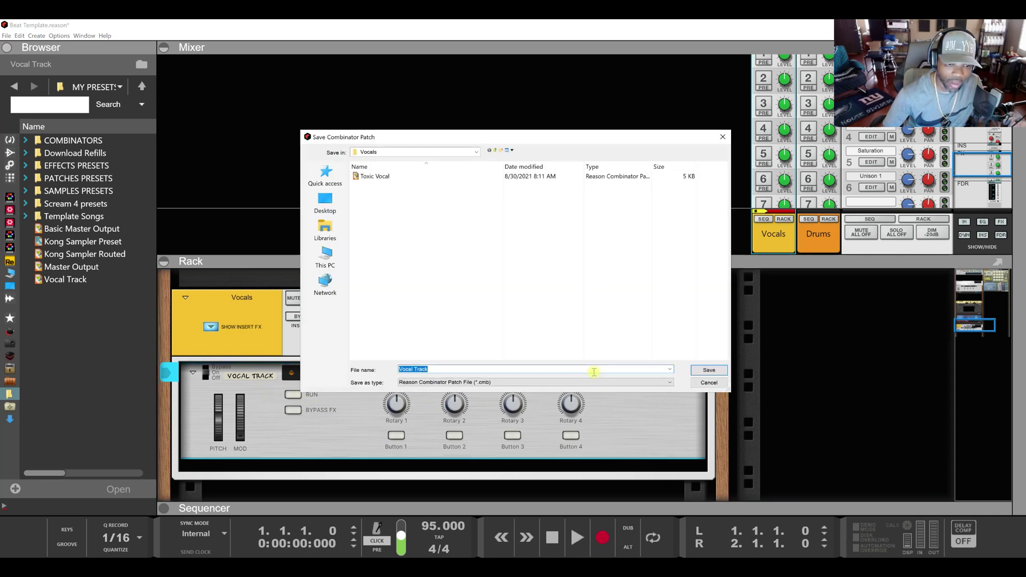
pyautogui.click(715, 384)
pyautogui.click(62, 288)
# Inspect the mixer's EQ, inserts and sends, then shorten the mixer slightly
pyautogui.moveTo(536, 261); pyautogui.dragTo(563, 427)
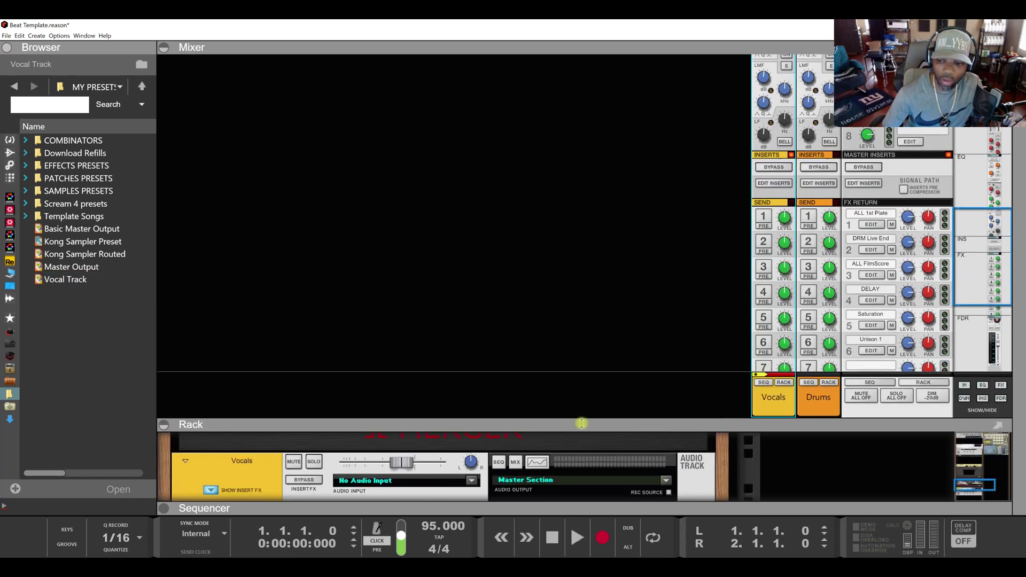
pyautogui.scroll(-5, 754, 303)
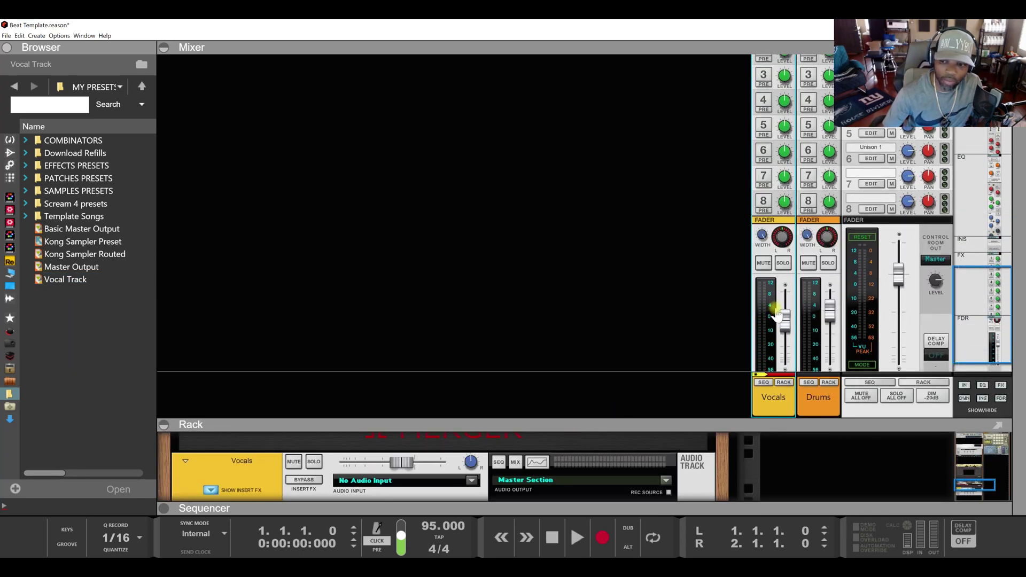
pyautogui.scroll(5, 776, 315)
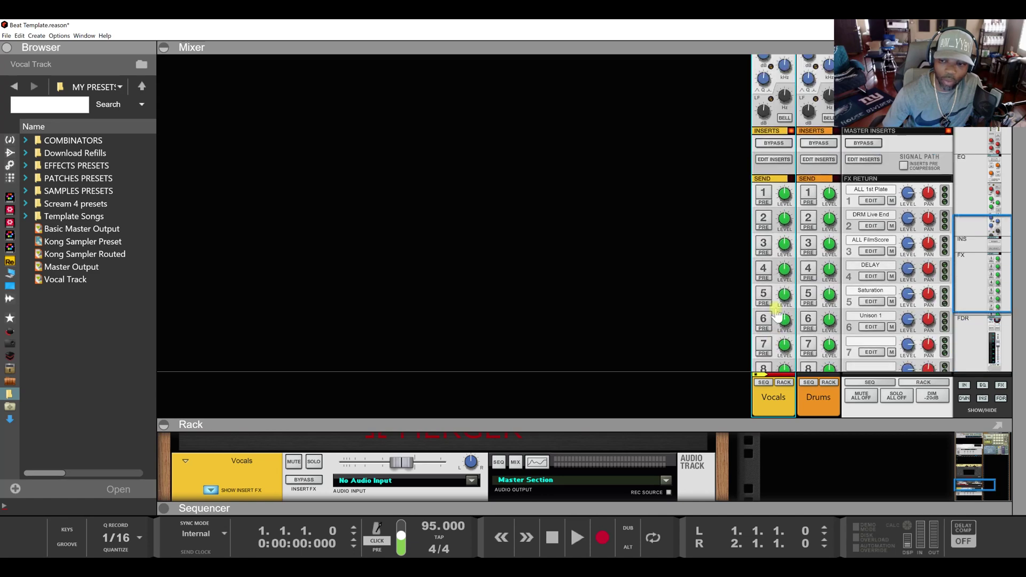
pyautogui.scroll(3, 776, 315)
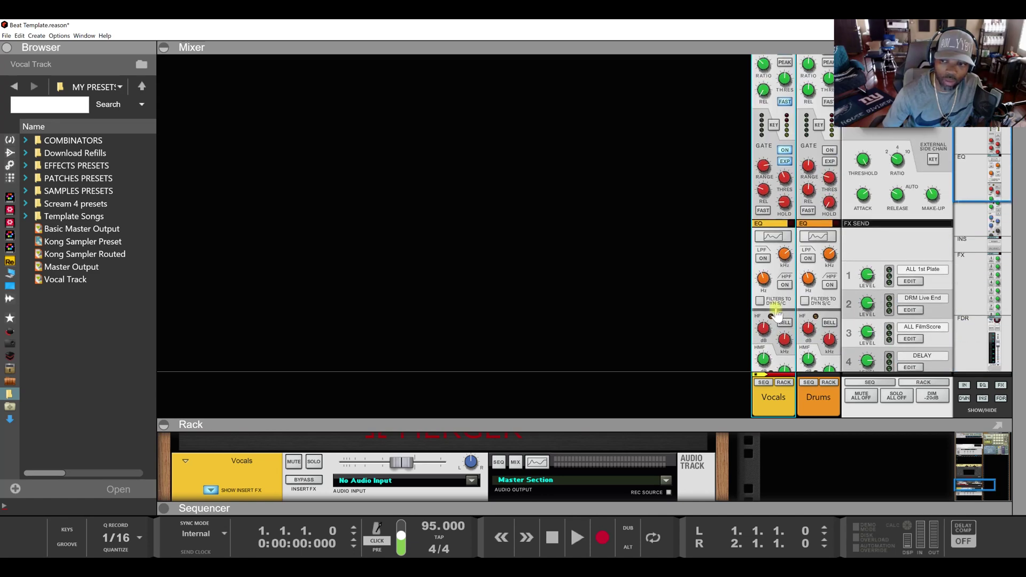
pyautogui.scroll(3, 776, 315)
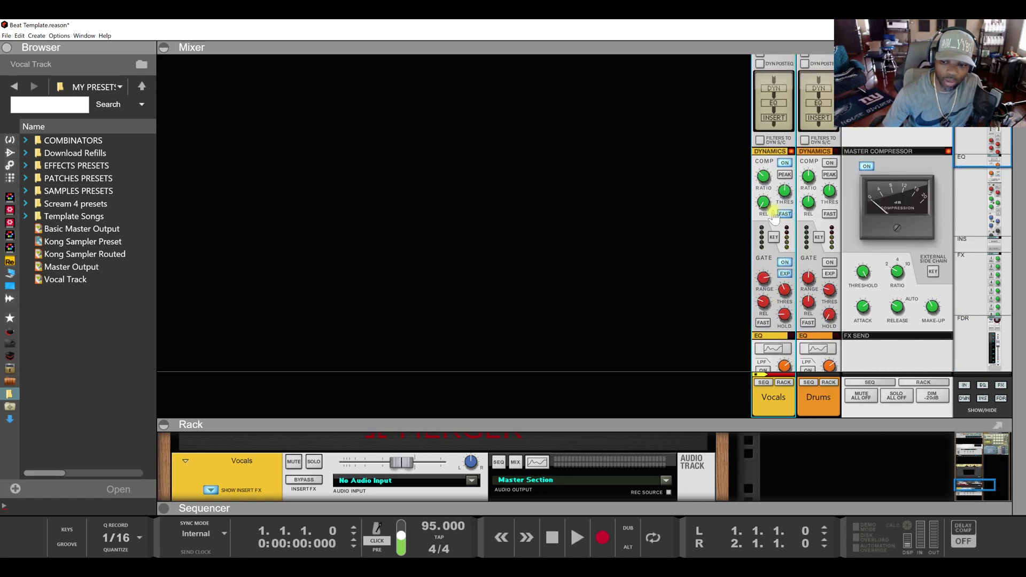
pyautogui.scroll(3, 774, 217)
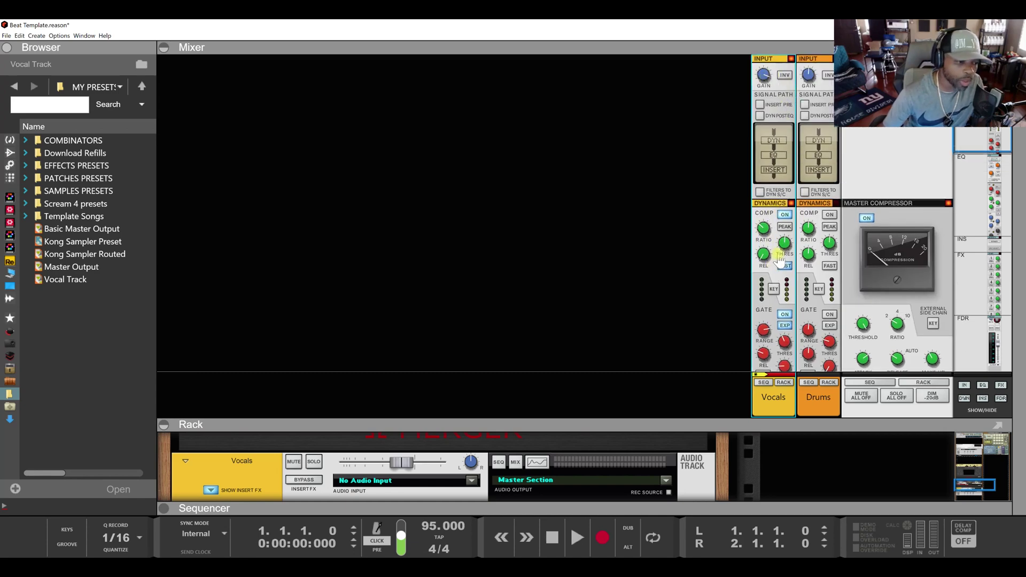
pyautogui.scroll(-10, 780, 261)
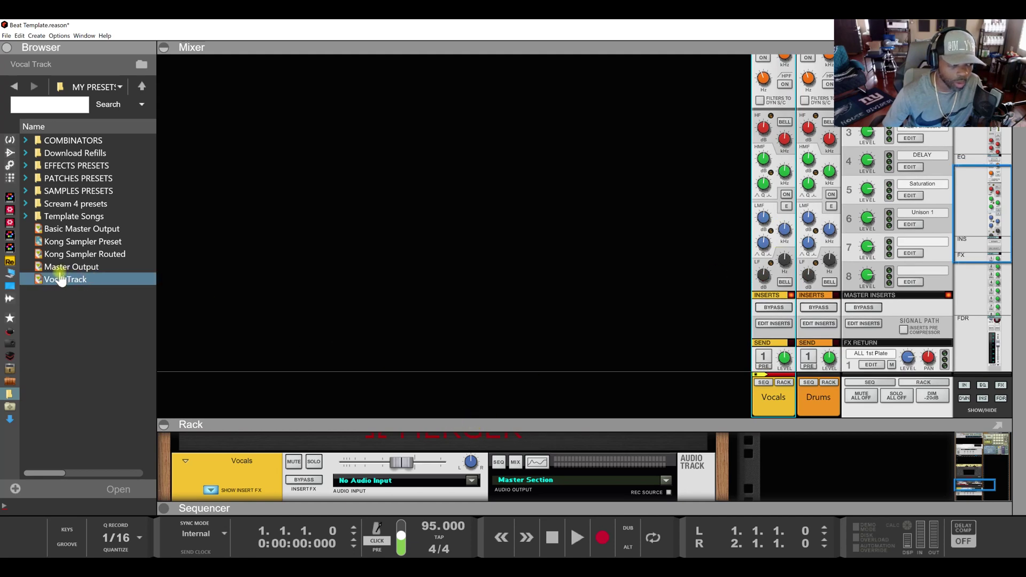
pyautogui.scroll(-12, 415, 350)
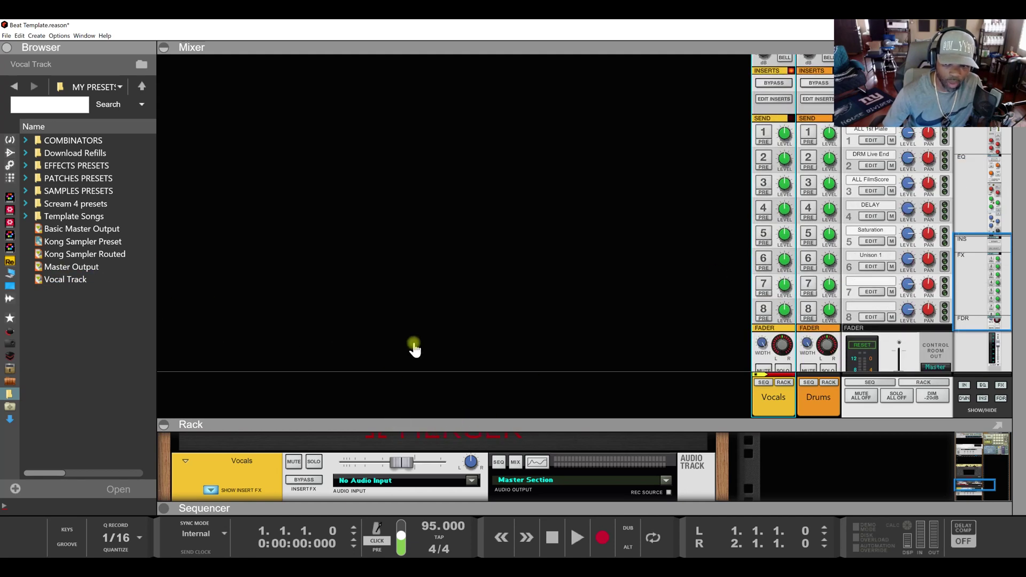
pyautogui.scroll(-5, 415, 349)
pyautogui.moveTo(428, 426); pyautogui.dragTo(424, 244)
# Try adding the saved Vocal Track preset to the rack three times, undoing each addition
pyautogui.click(651, 391)
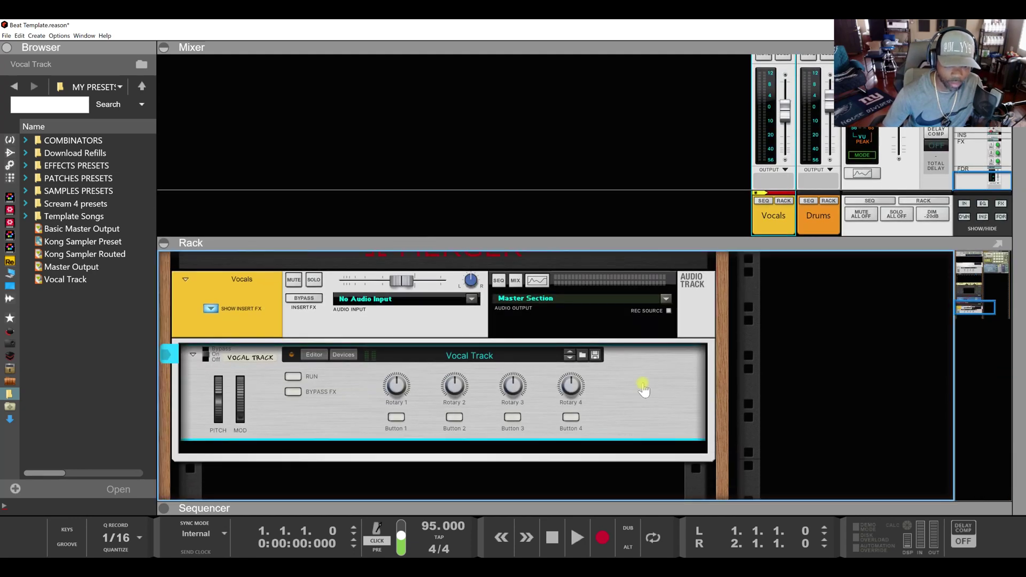
pyautogui.click(63, 284)
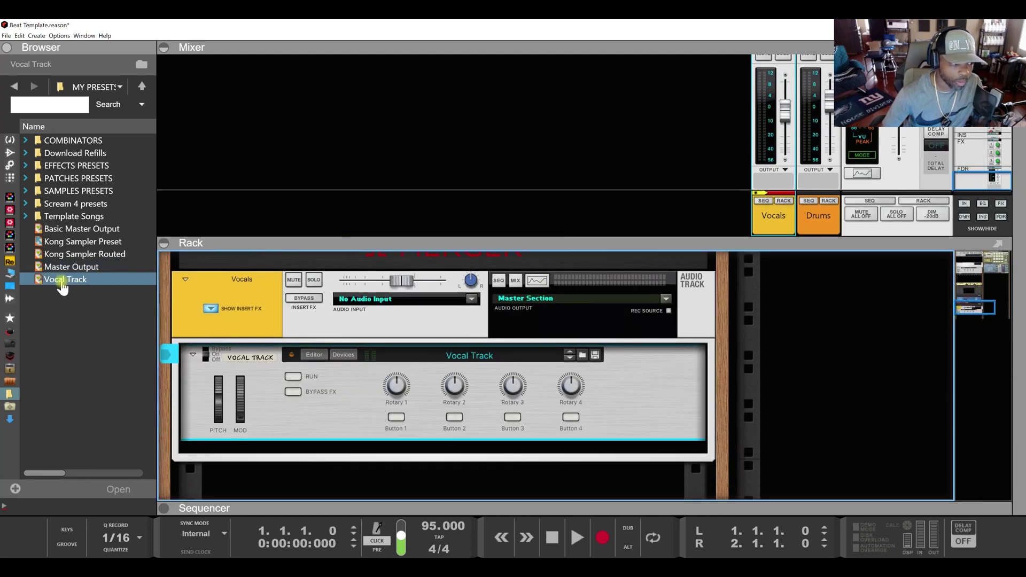
pyautogui.moveTo(69, 291); pyautogui.dragTo(283, 469)
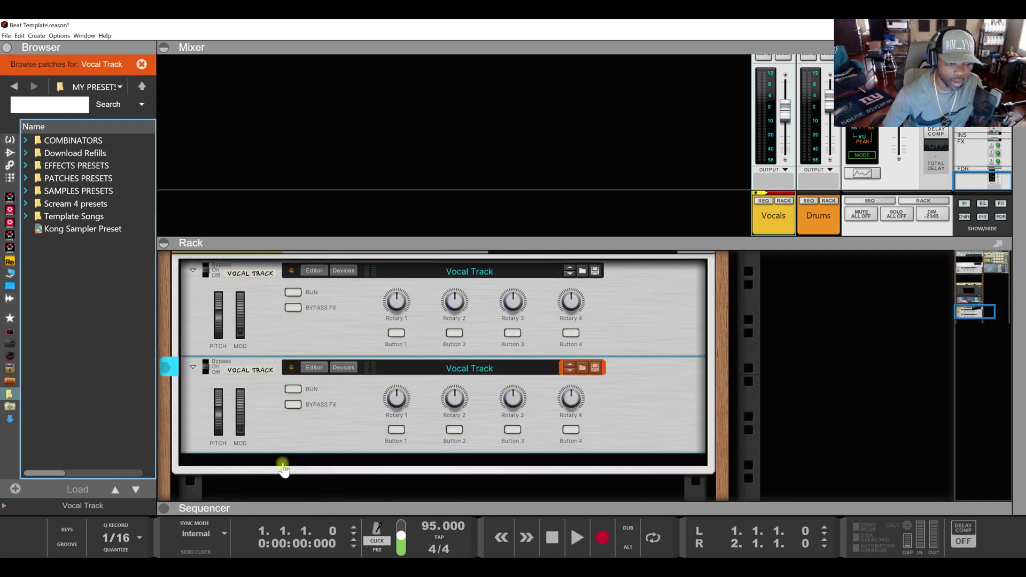
pyautogui.hotkey('ctrl', 'z')
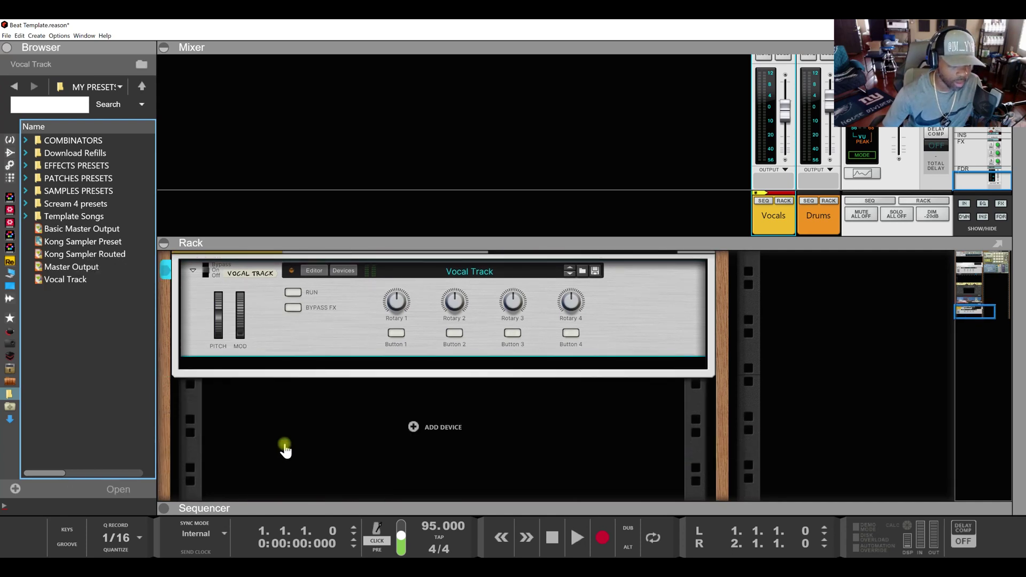
pyautogui.click(62, 284)
pyautogui.doubleClick(63, 284)
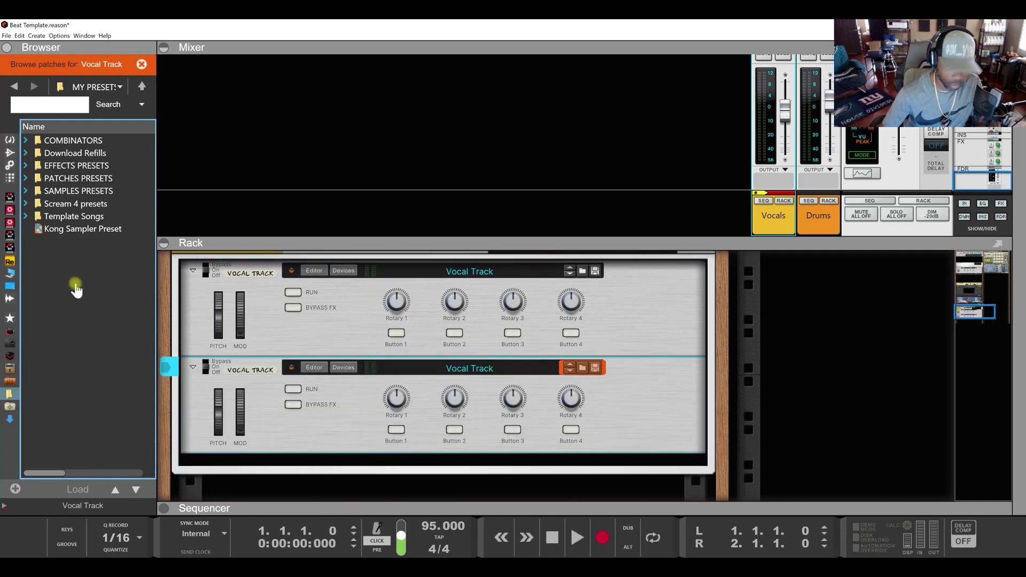
pyautogui.hotkey('ctrl', 'z')
pyautogui.scroll(4, 197, 291)
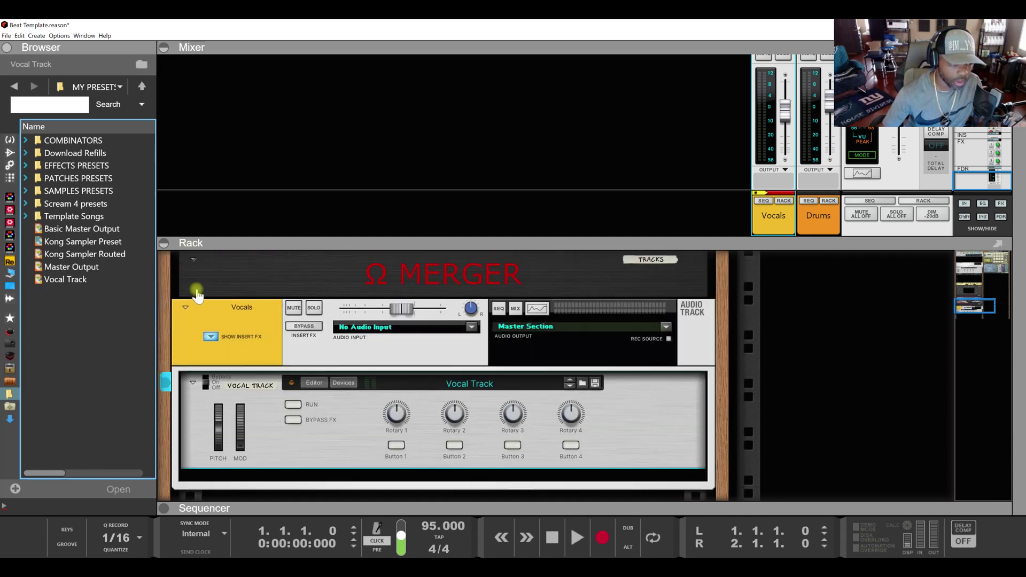
pyautogui.click(188, 311)
pyautogui.moveTo(85, 282); pyautogui.dragTo(229, 458)
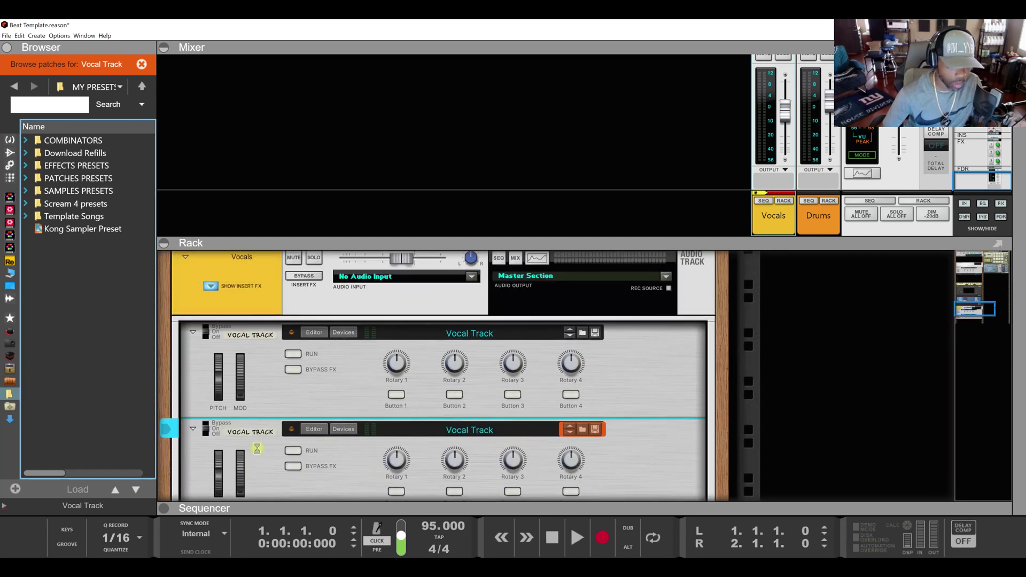
pyautogui.hotkey('ctrl', 'z')
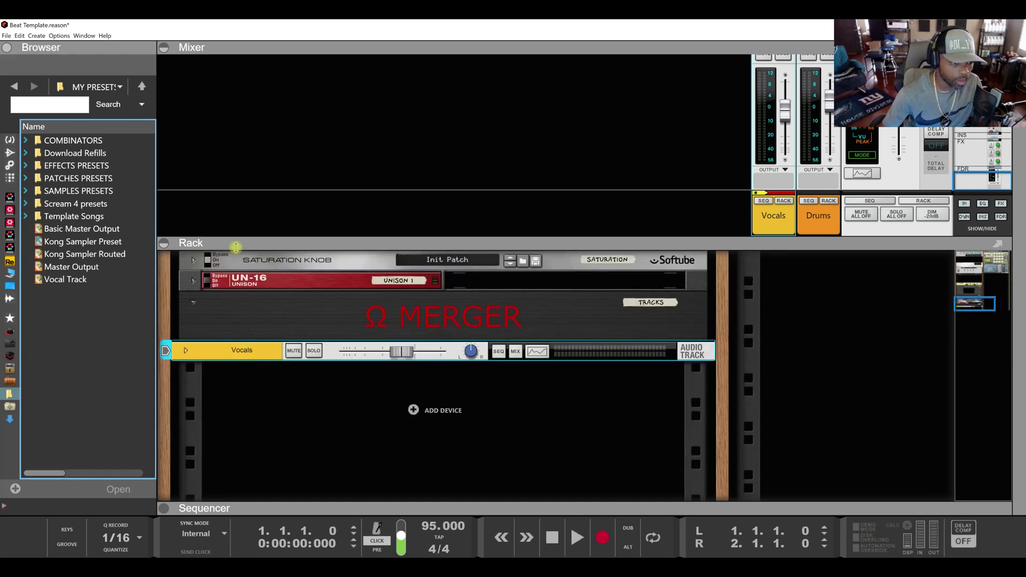
# Drag the Vocal Track preset into the sequencer as a new track
pyautogui.click(270, 359)
pyautogui.scroll(3, 275, 382)
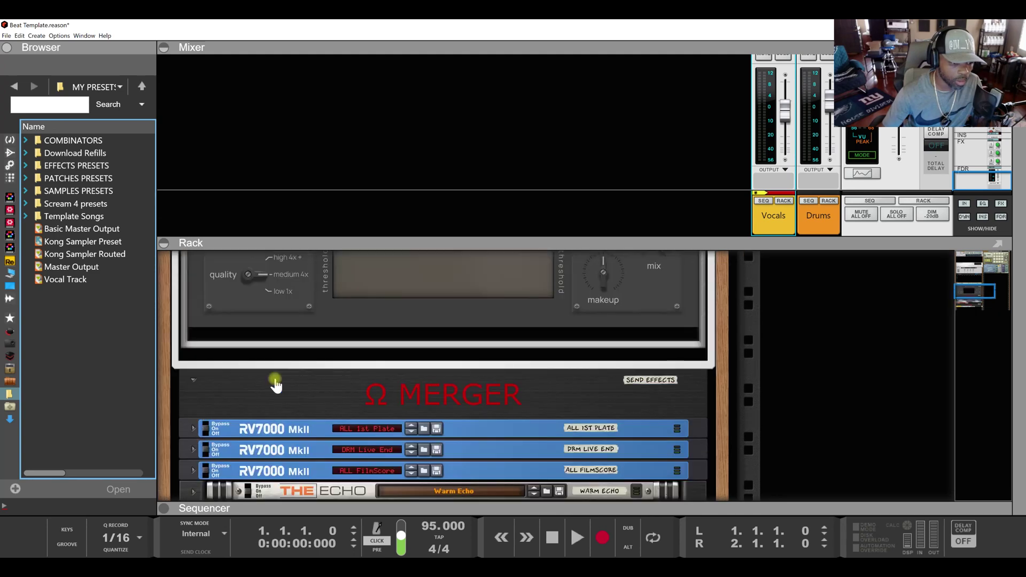
pyautogui.click(291, 508)
pyautogui.moveTo(65, 279); pyautogui.dragTo(243, 332)
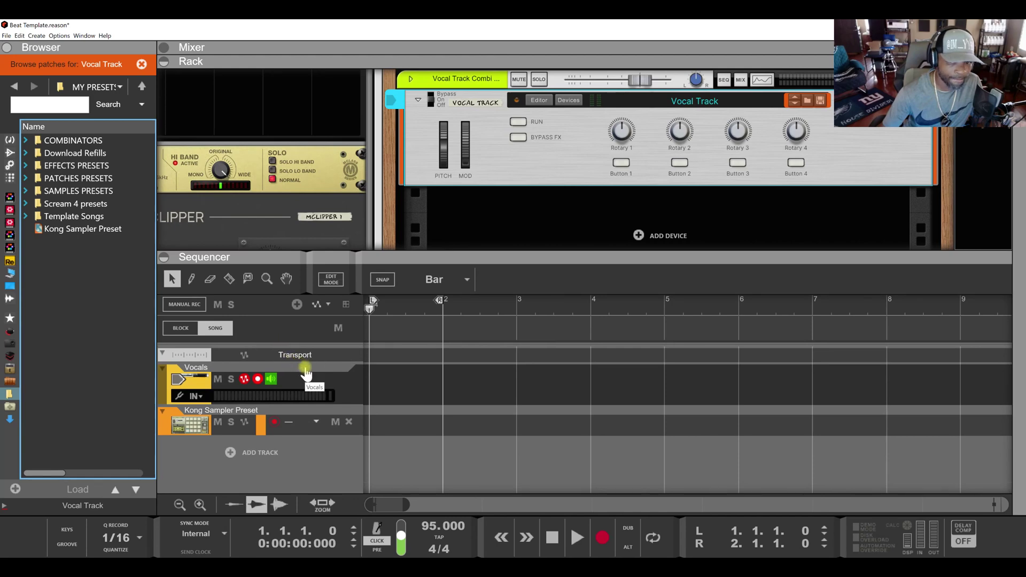
# Check the new Vocal Track channel in the full-size mixer and its combinator in the rack
pyautogui.click(459, 47)
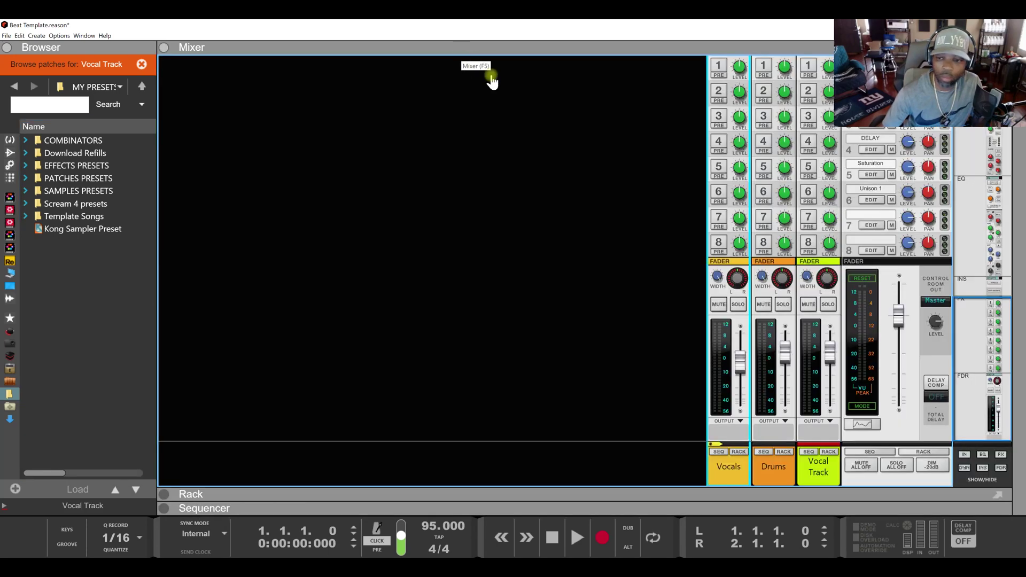
pyautogui.click(820, 469)
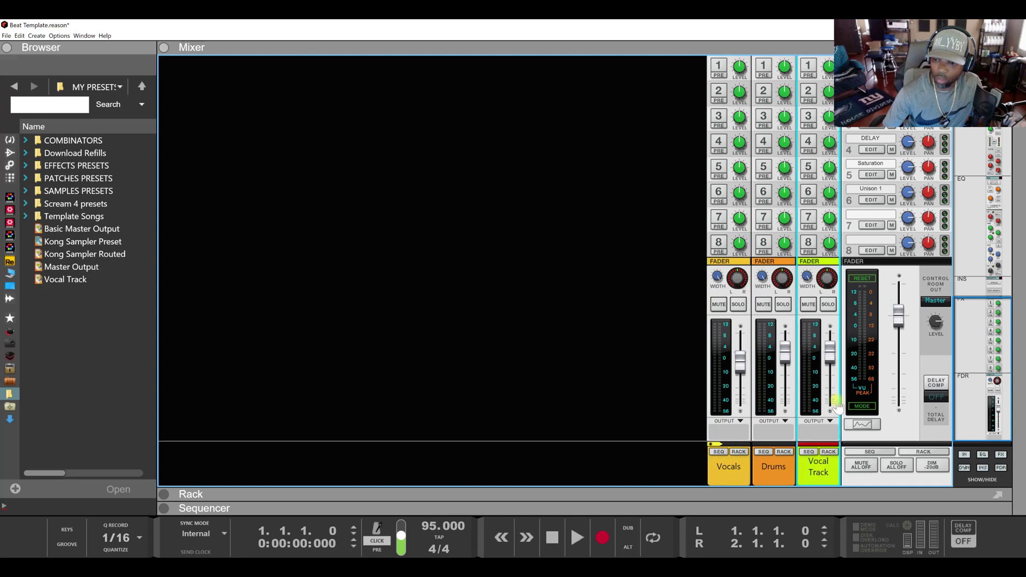
pyautogui.scroll(5, 833, 331)
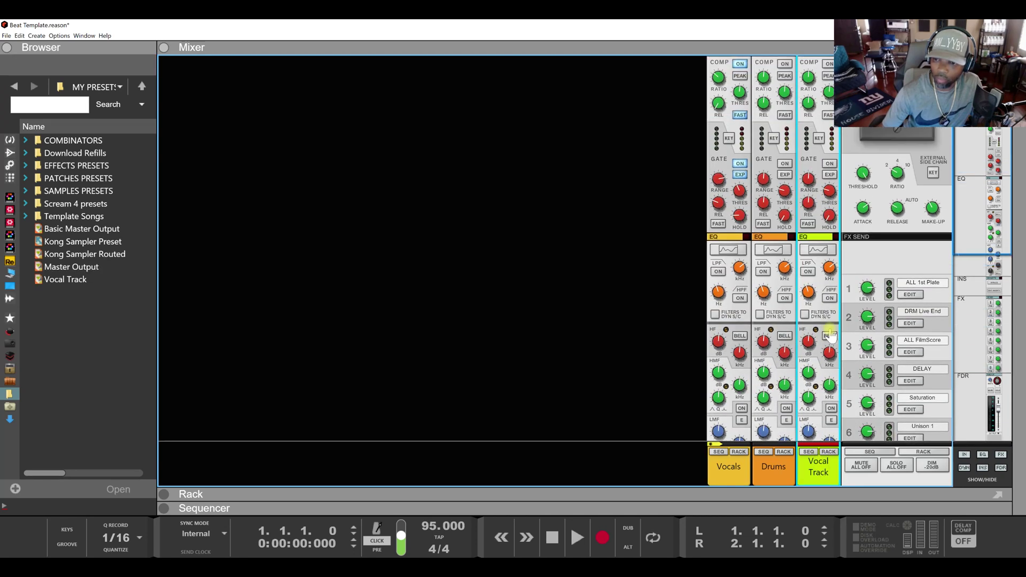
pyautogui.scroll(2, 830, 333)
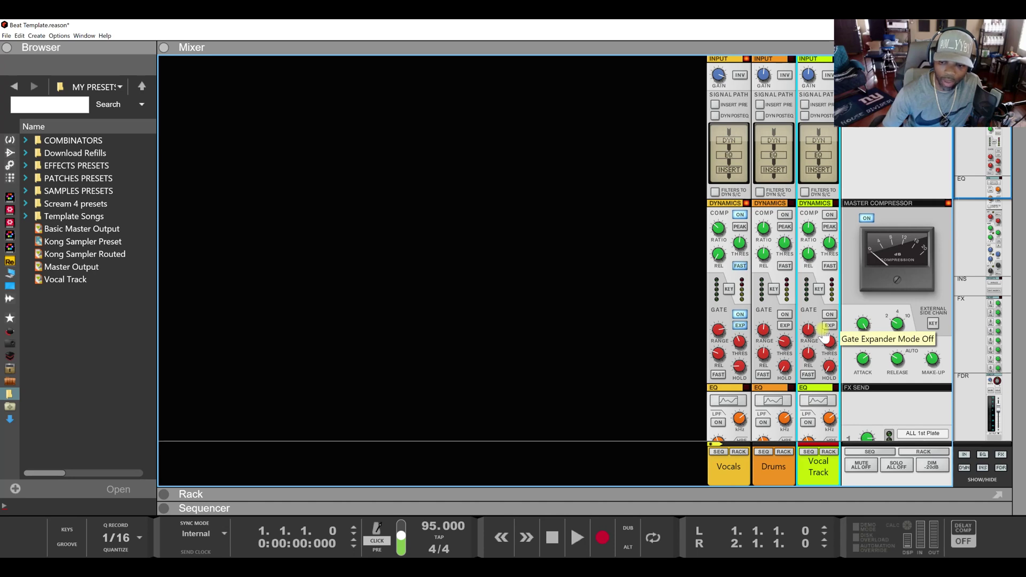
pyautogui.scroll(-7, 825, 334)
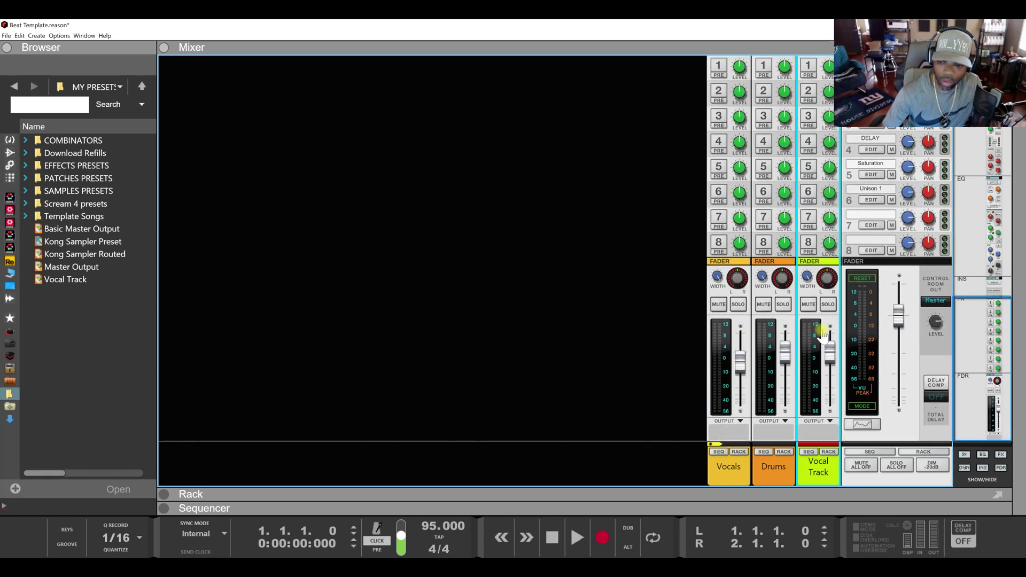
pyautogui.click(297, 493)
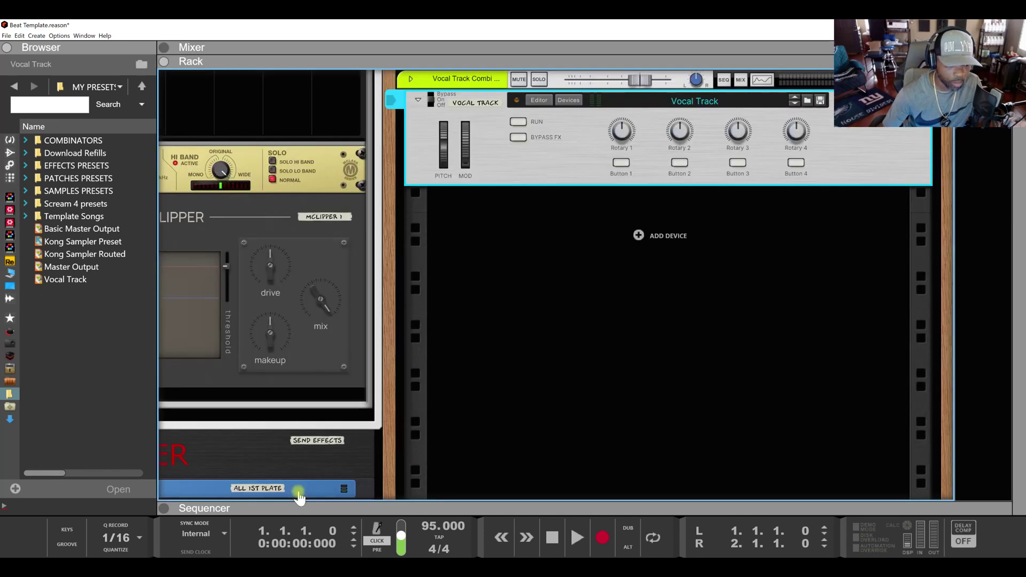
# Maximize the sequencer, duplicate Vocals, then delete the Vocal Track Combi and Vocals copy tracks
pyautogui.doubleClick(340, 504)
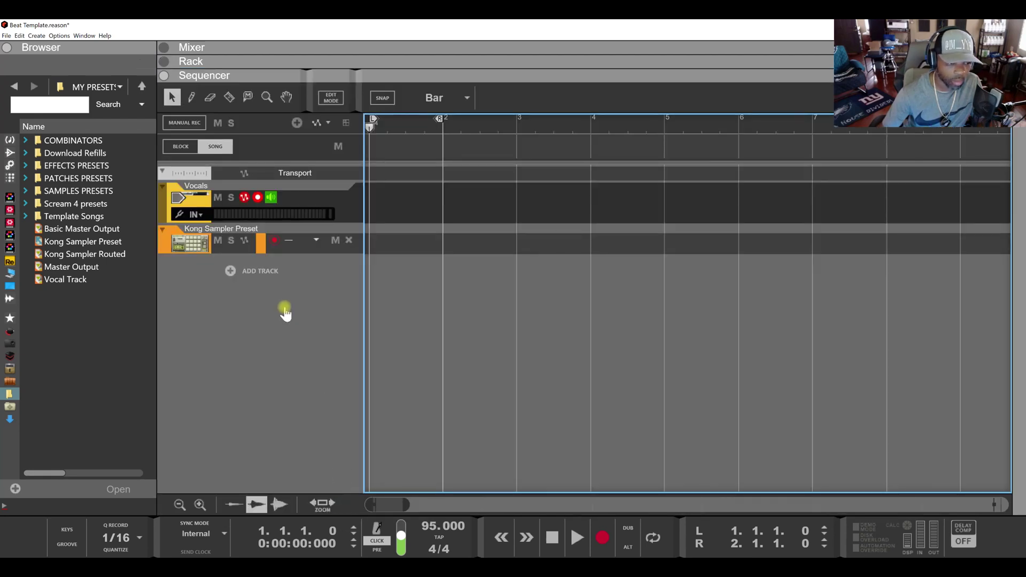
pyautogui.click(309, 203)
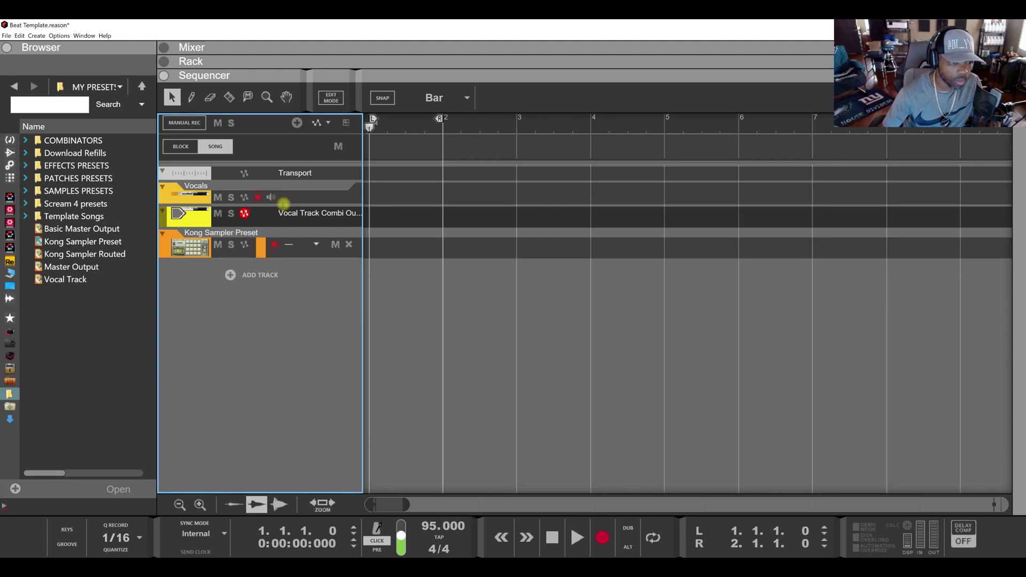
pyautogui.hotkey('ctrl', 'd')
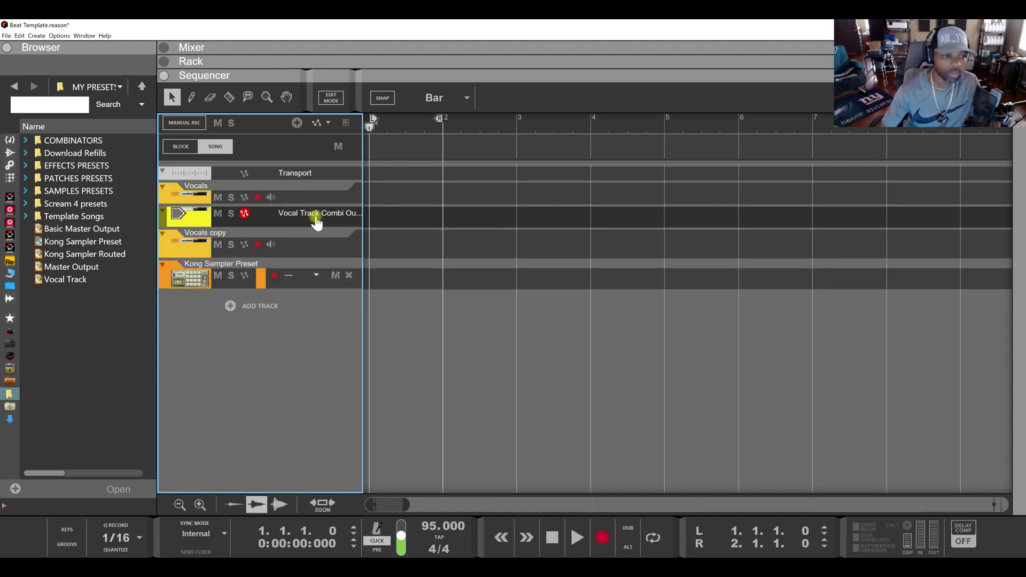
pyautogui.click(170, 251)
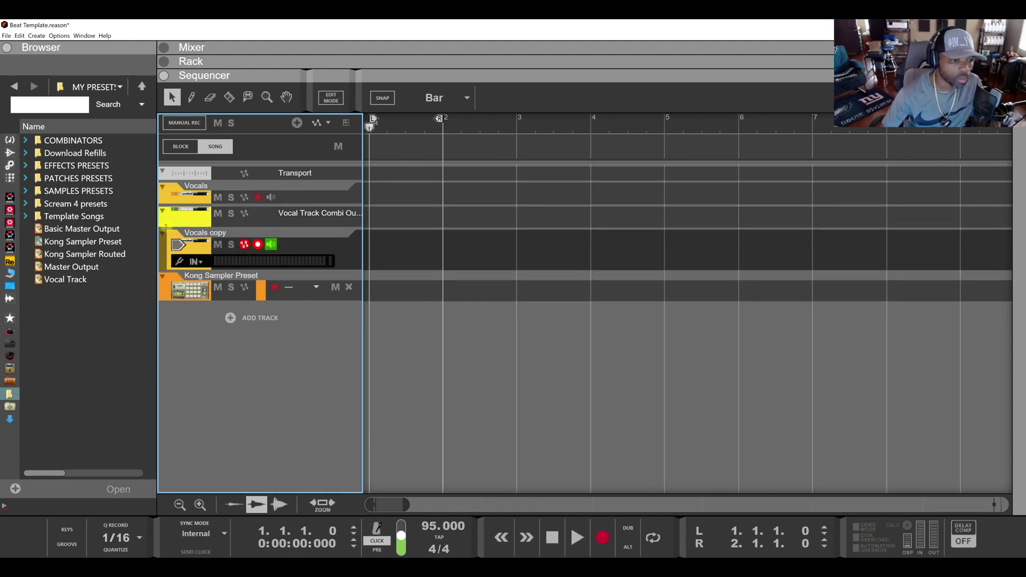
pyautogui.click(178, 212)
pyautogui.press('Delete')
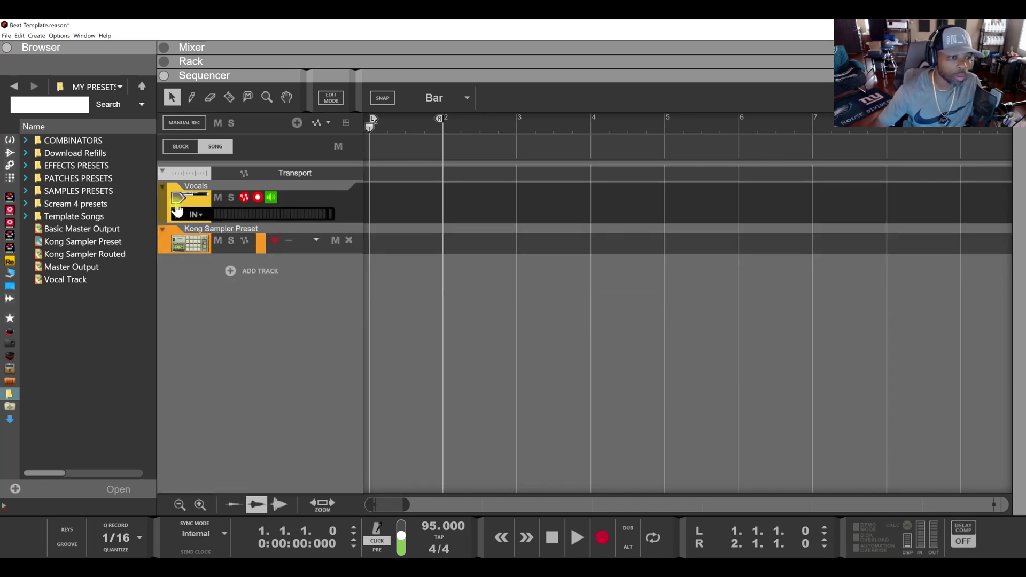
pyautogui.doubleClick(232, 57)
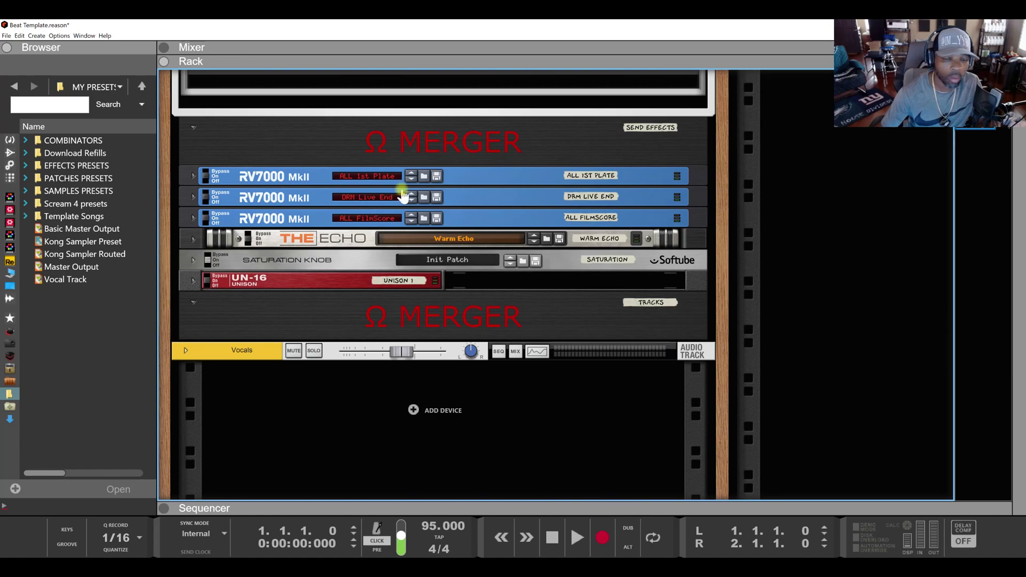
pyautogui.scroll(10, 403, 198)
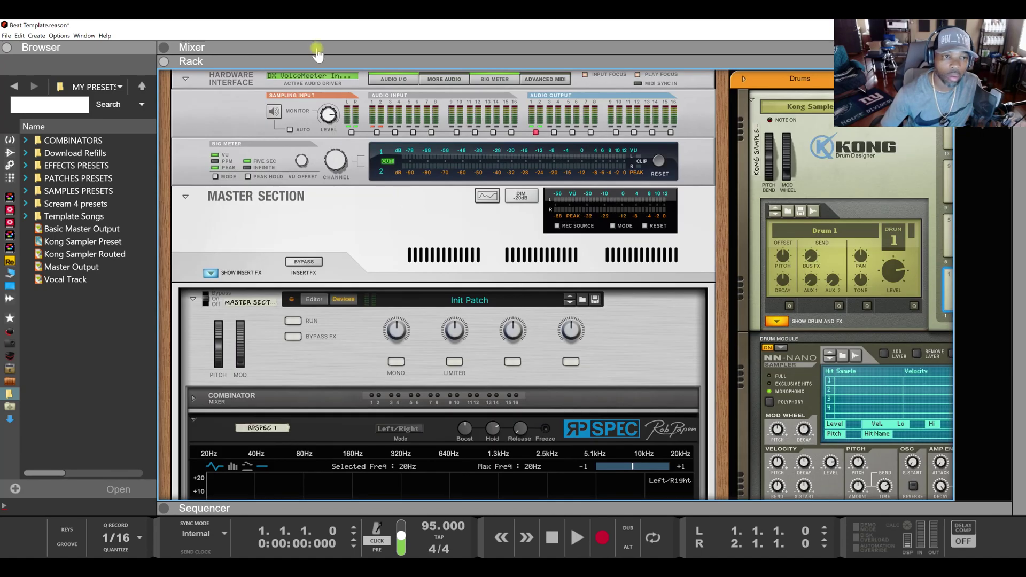
pyautogui.click(317, 49)
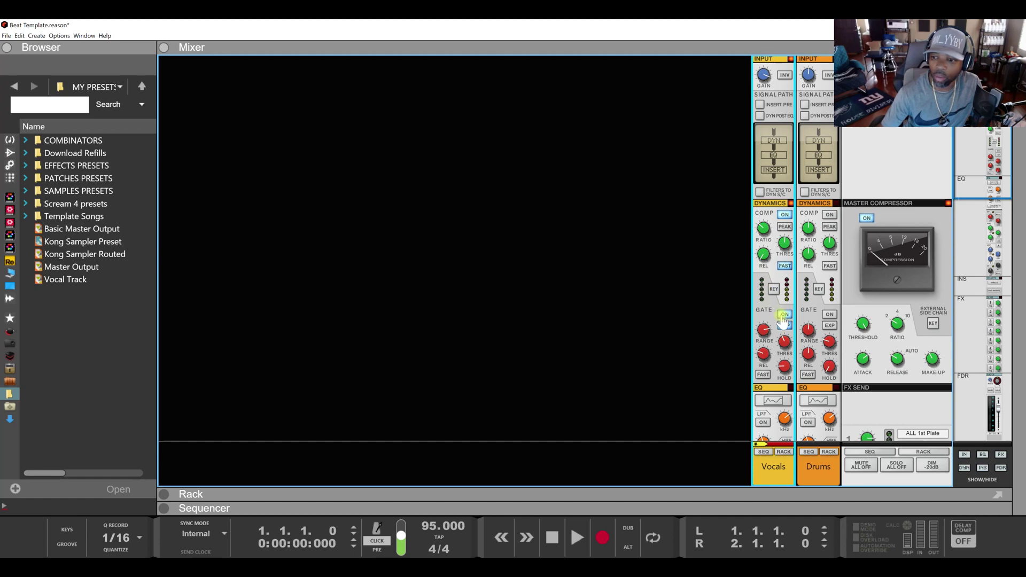
pyautogui.scroll(-10, 781, 319)
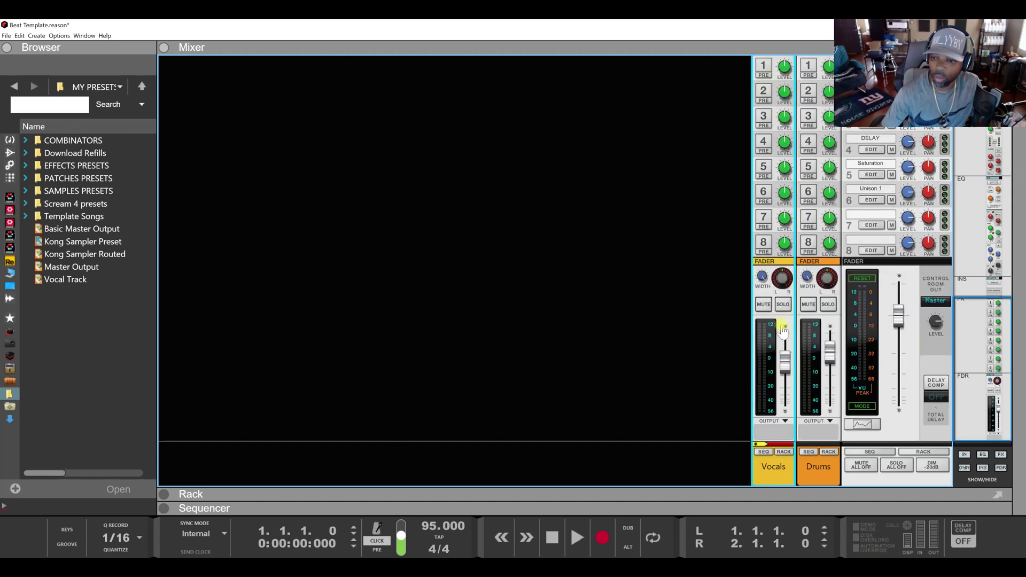
pyautogui.scroll(8, 782, 330)
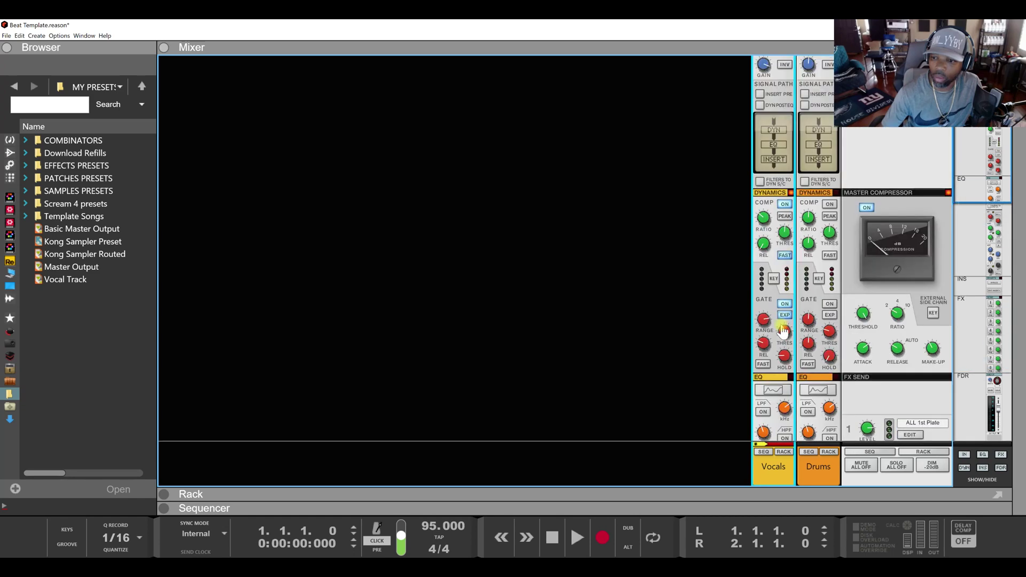
pyautogui.scroll(-6, 783, 331)
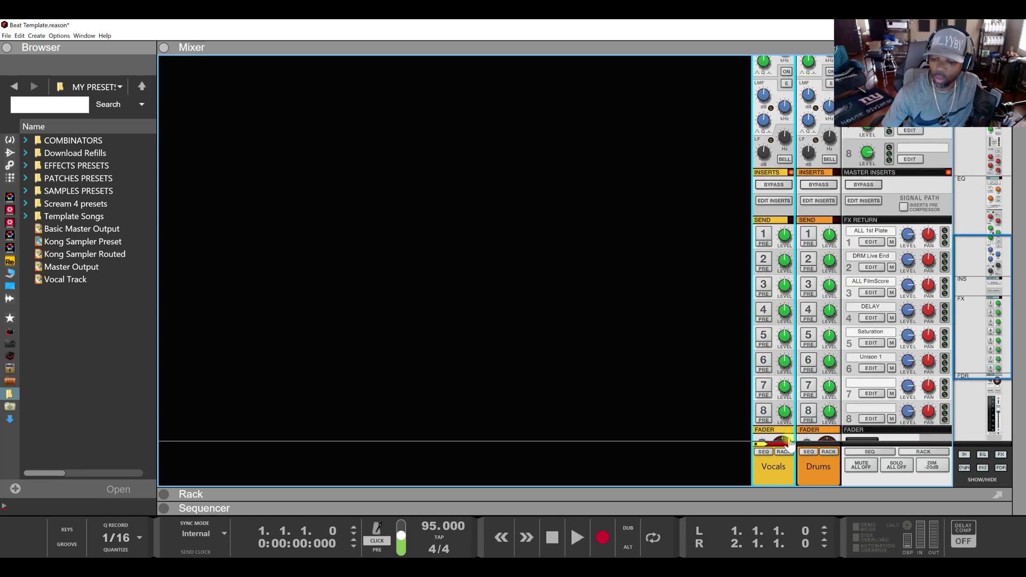
# Show the Vocals insert effects and start saving the combinator patch, browsing the Libraries
pyautogui.click(783, 452)
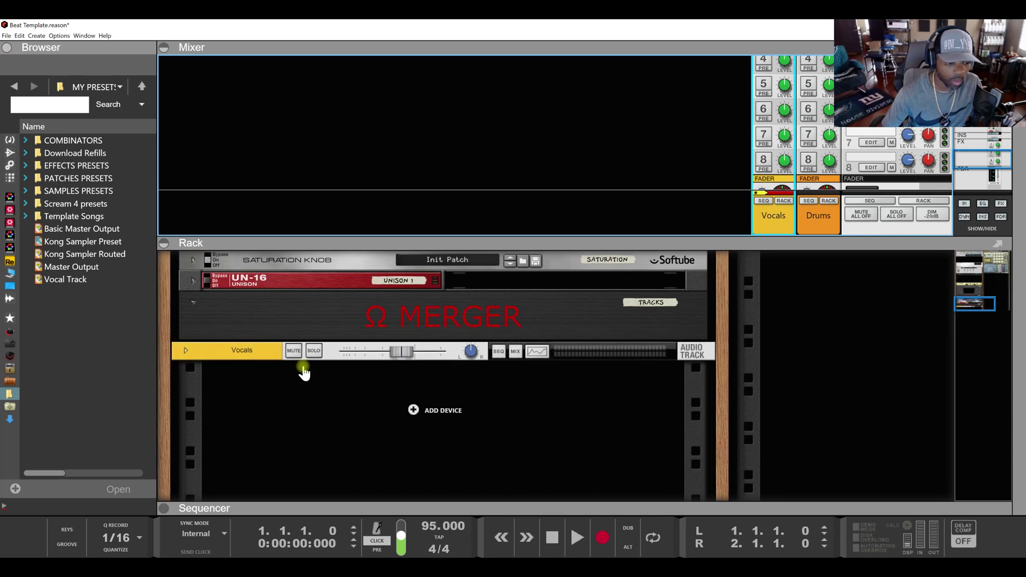
pyautogui.click(186, 351)
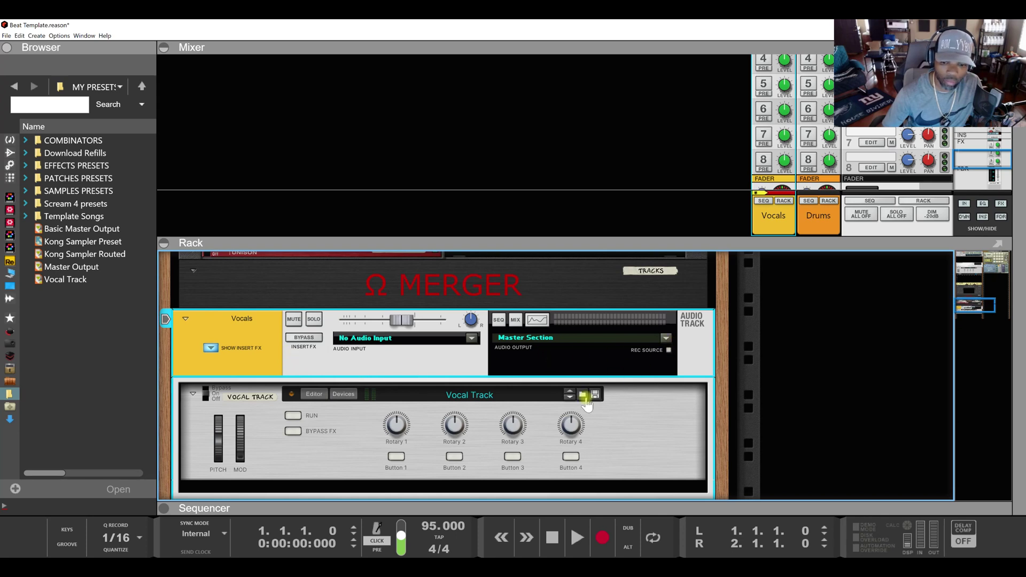
pyautogui.click(595, 396)
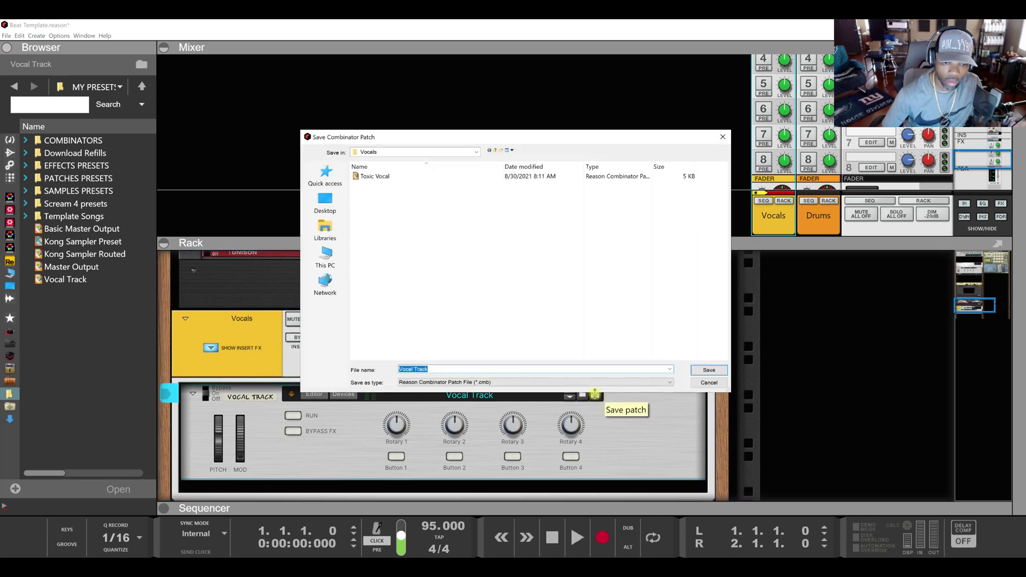
pyautogui.click(327, 233)
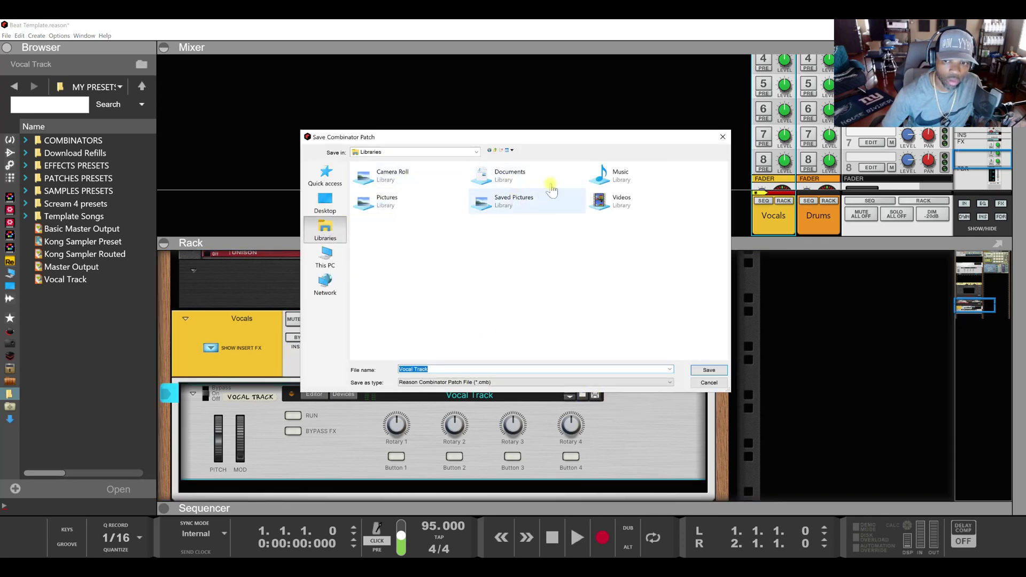
pyautogui.doubleClick(620, 182)
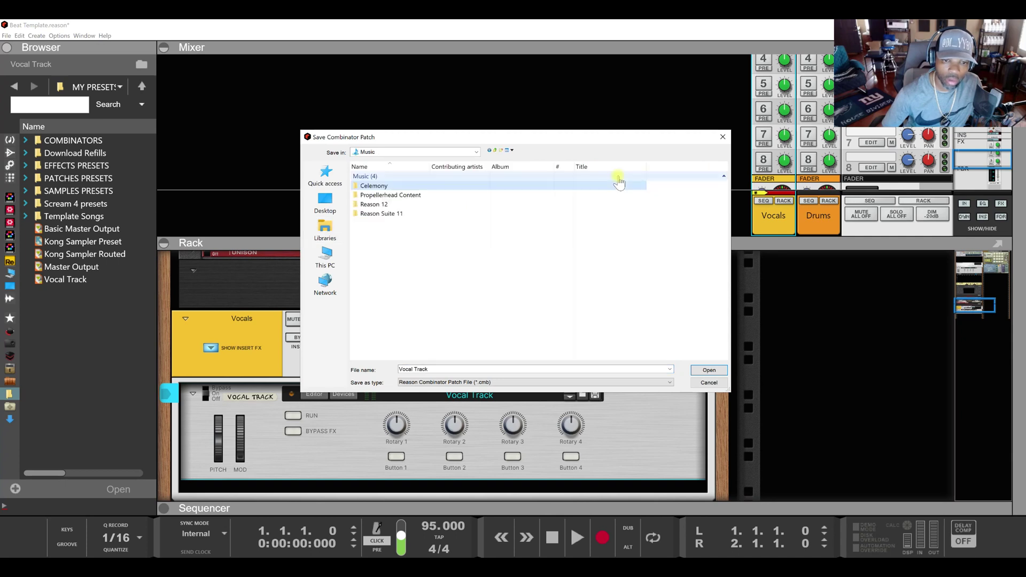
pyautogui.doubleClick(395, 205)
pyautogui.click(488, 151)
pyautogui.click(488, 151)
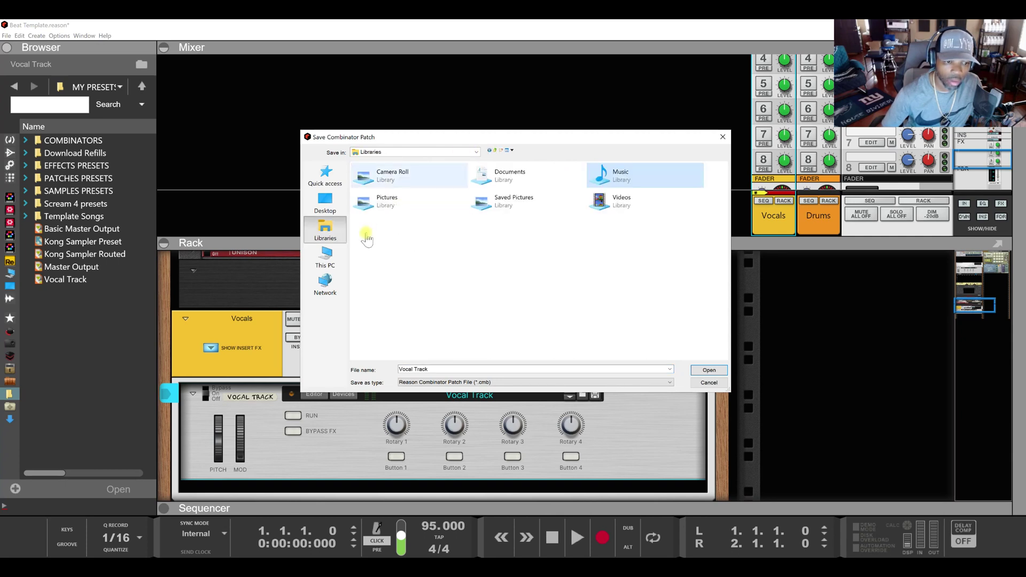
# Save the patch as Vocal Track in MAIN DRIVE (E:) REASON\MY PRESETS, replacing the old file
pyautogui.click(324, 256)
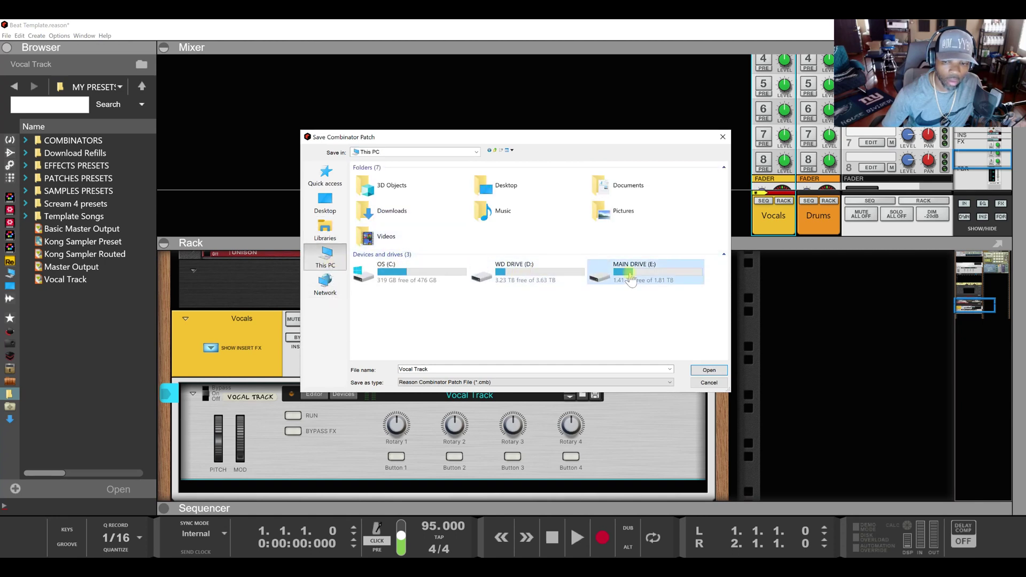
pyautogui.doubleClick(626, 273)
pyautogui.doubleClick(401, 184)
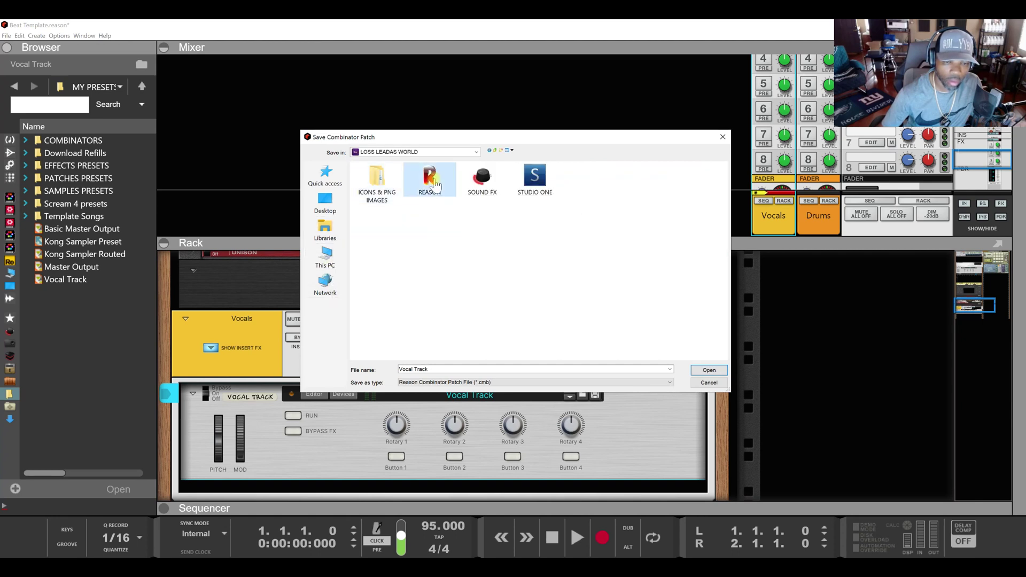
pyautogui.doubleClick(431, 179)
pyautogui.doubleClick(587, 179)
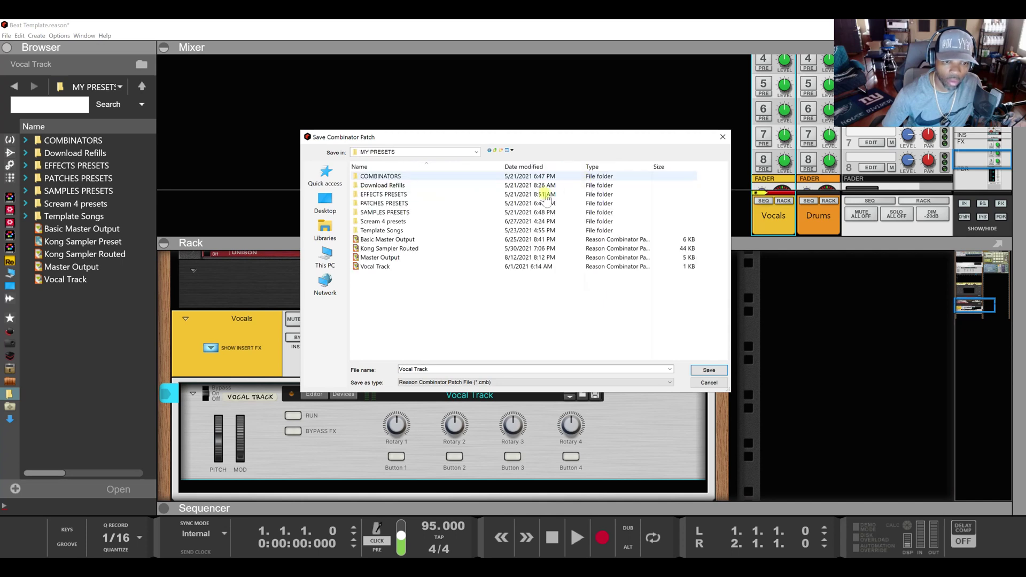
pyautogui.click(700, 371)
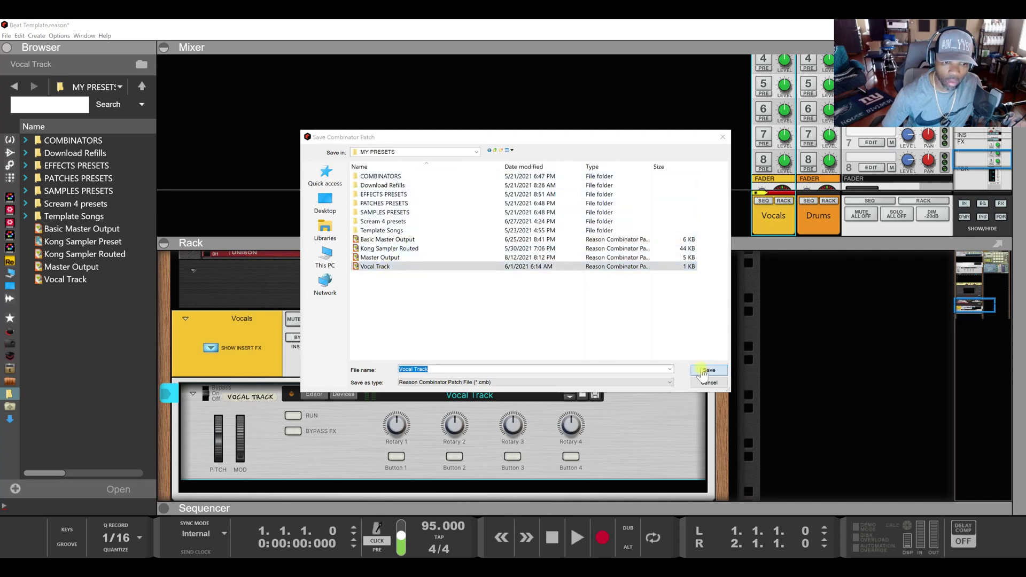
pyautogui.click(544, 297)
pyautogui.click(470, 321)
pyautogui.click(210, 348)
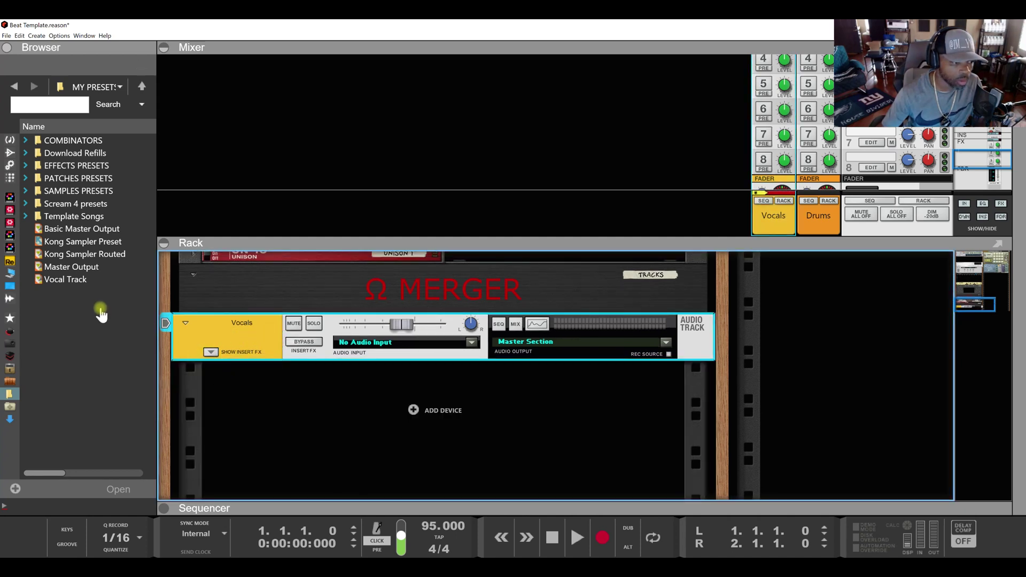
# Create a new audio track, Audio Track 1, from the rack's context menu
pyautogui.click(9, 140)
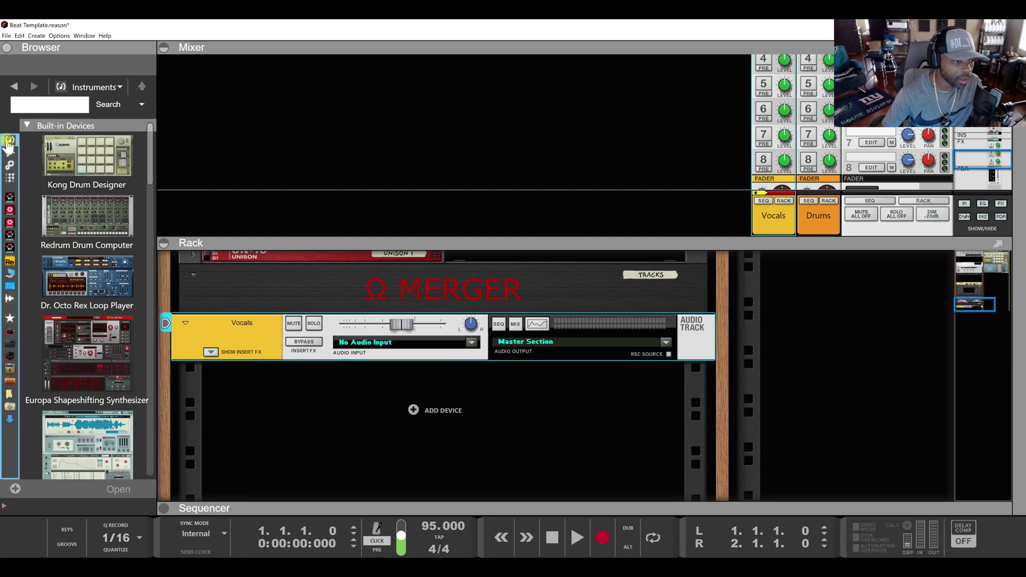
pyautogui.click(11, 164)
pyautogui.click(9, 152)
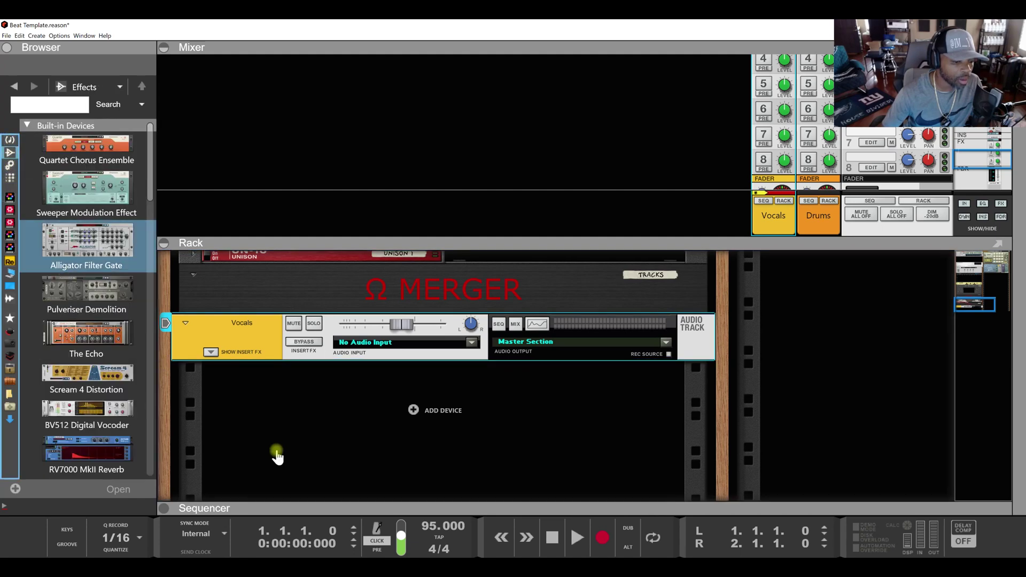
pyautogui.click(410, 446)
pyautogui.rightClick(434, 418)
pyautogui.click(469, 434)
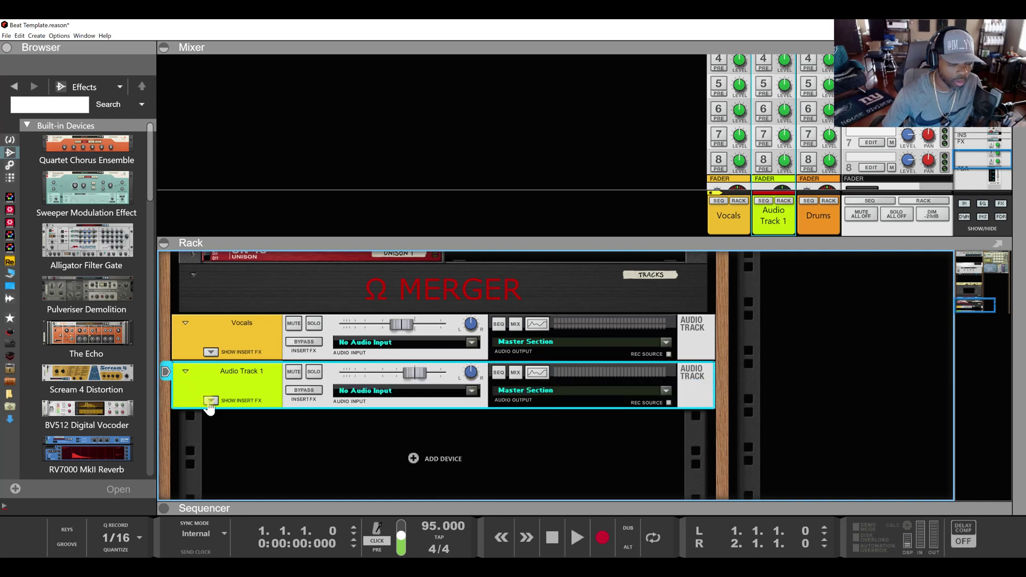
# Load the Vocal Track preset from My Presets into Audio Track 1's insert effects
pyautogui.click(210, 402)
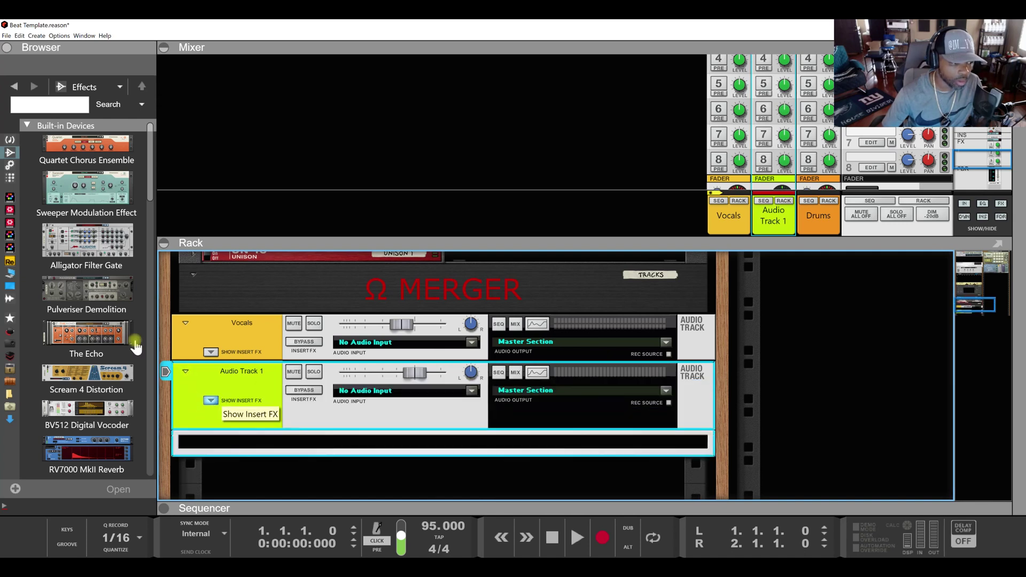
pyautogui.click(9, 397)
pyautogui.moveTo(65, 279); pyautogui.dragTo(312, 449)
pyautogui.moveTo(728, 244); pyautogui.dragTo(729, 395)
pyautogui.scroll(5, 778, 270)
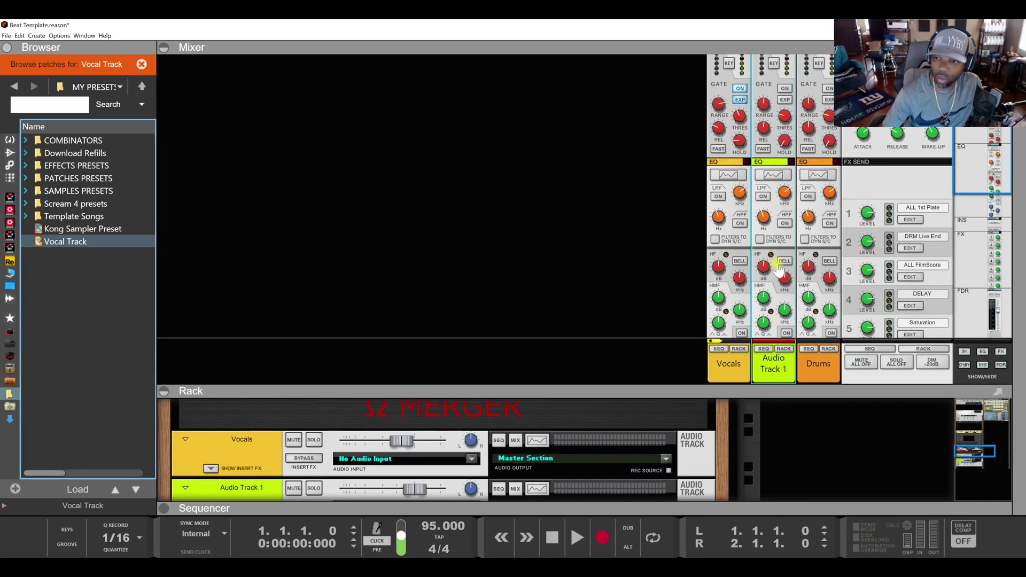
pyautogui.scroll(6, 777, 270)
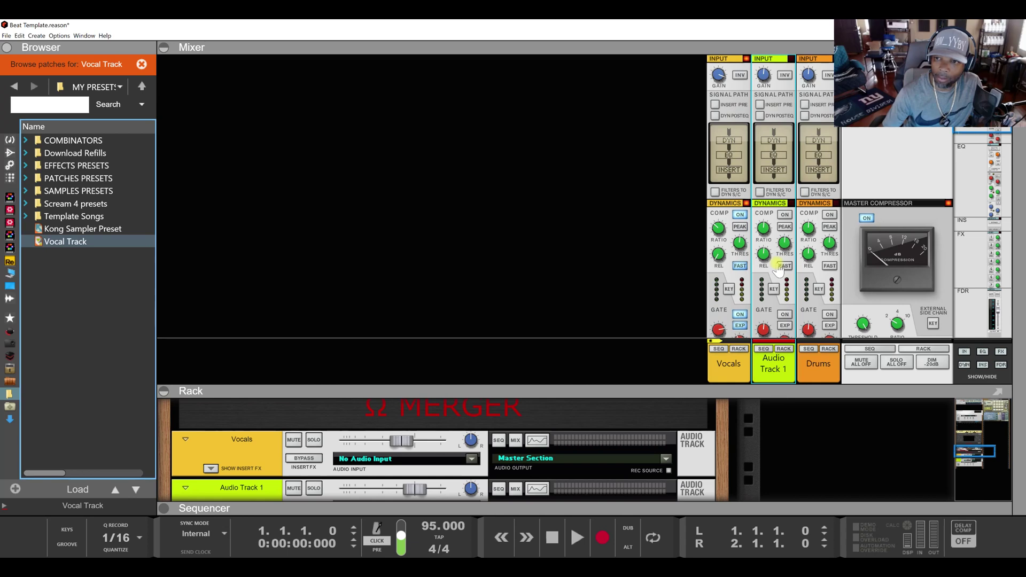
pyautogui.scroll(-5, 778, 270)
pyautogui.scroll(-8, 778, 267)
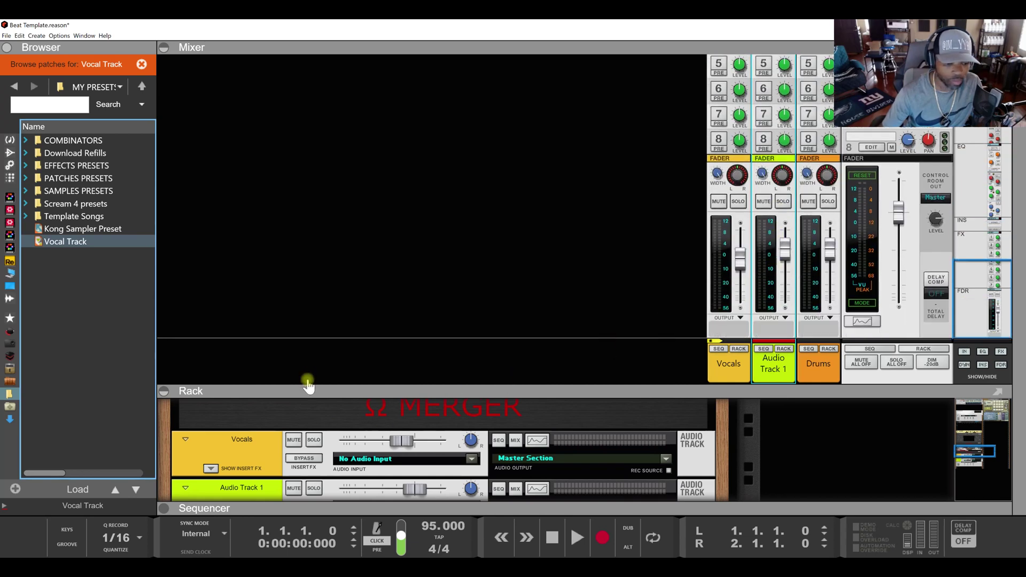
pyautogui.moveTo(305, 389); pyautogui.dragTo(320, 228)
pyautogui.click(194, 342)
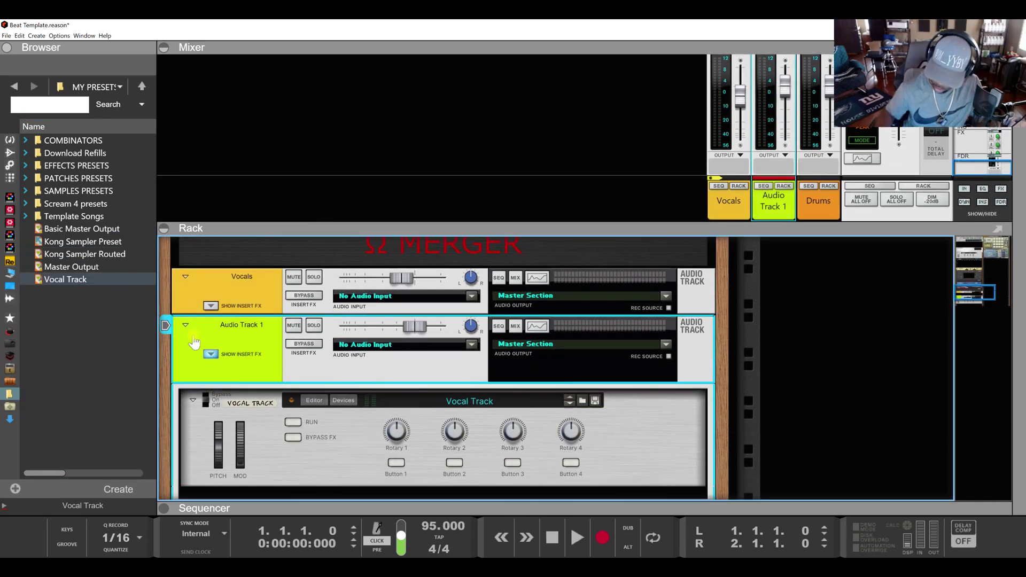
# Delete Audio Track 1 and reveal the Vocal Track combinator in the Vocals inserts
pyautogui.press('Delete')
pyautogui.press('Return')
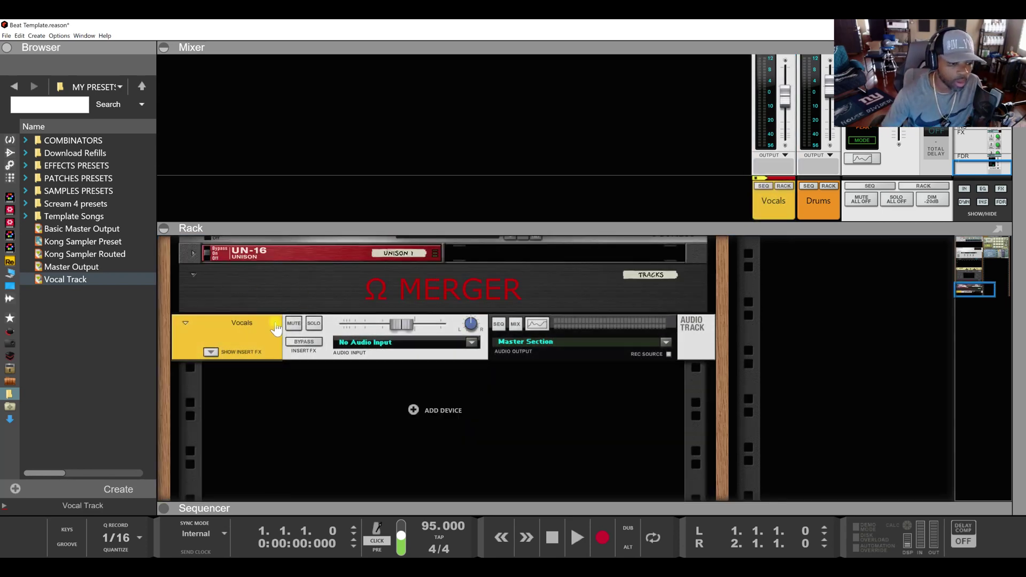
pyautogui.click(212, 352)
pyautogui.click(293, 373)
pyautogui.click(332, 404)
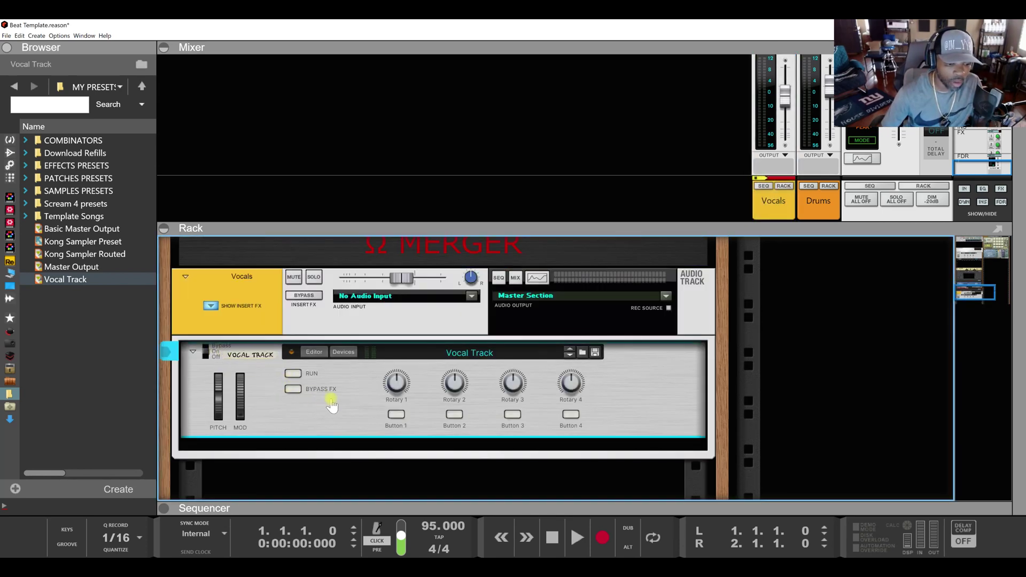
pyautogui.click(270, 327)
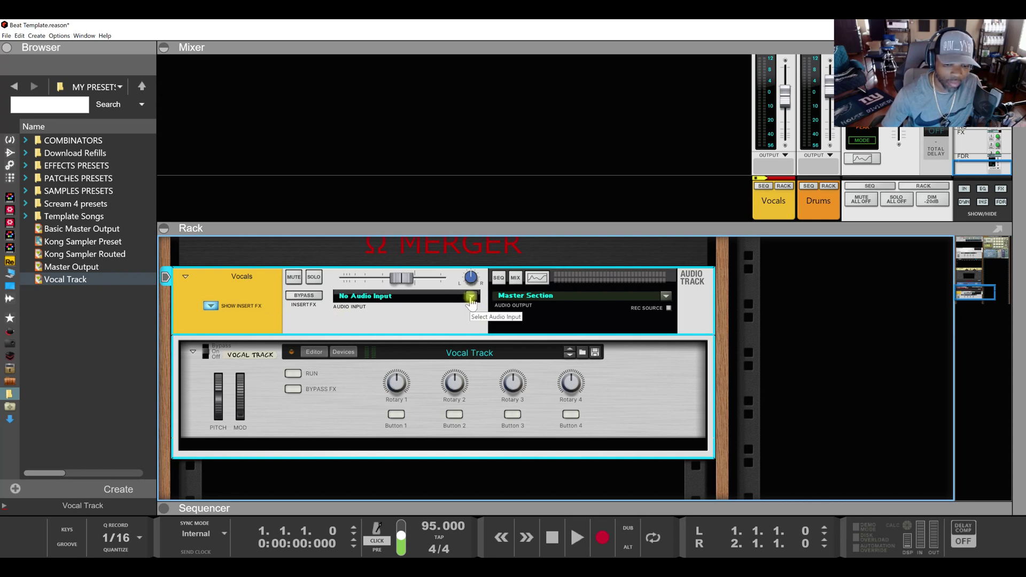
# Open and close the combinator's editor panel, then enlarge the mixer above the rack
pyautogui.click(313, 353)
pyautogui.click(315, 271)
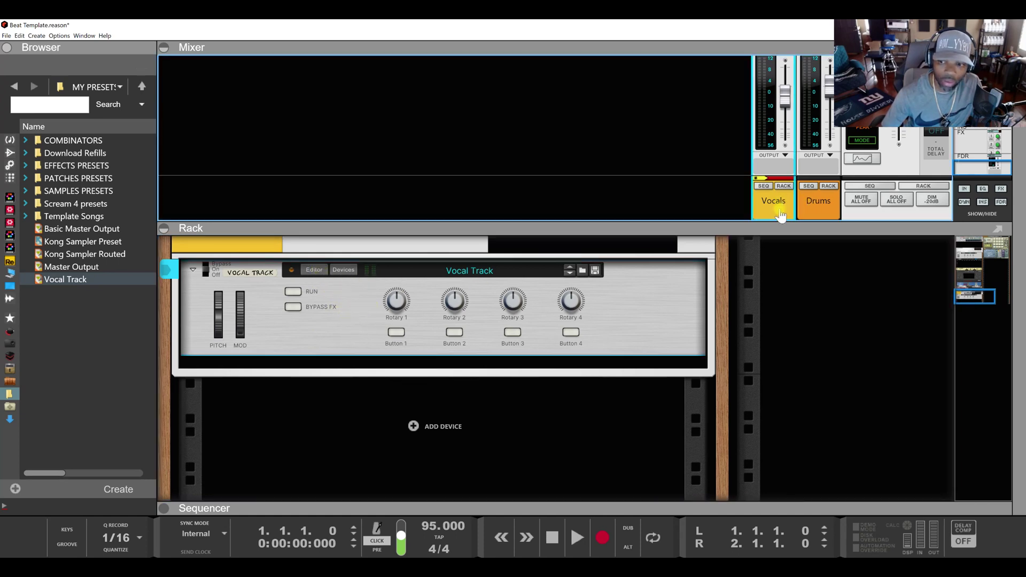
pyautogui.moveTo(761, 224); pyautogui.dragTo(761, 388)
pyautogui.scroll(10, 773, 202)
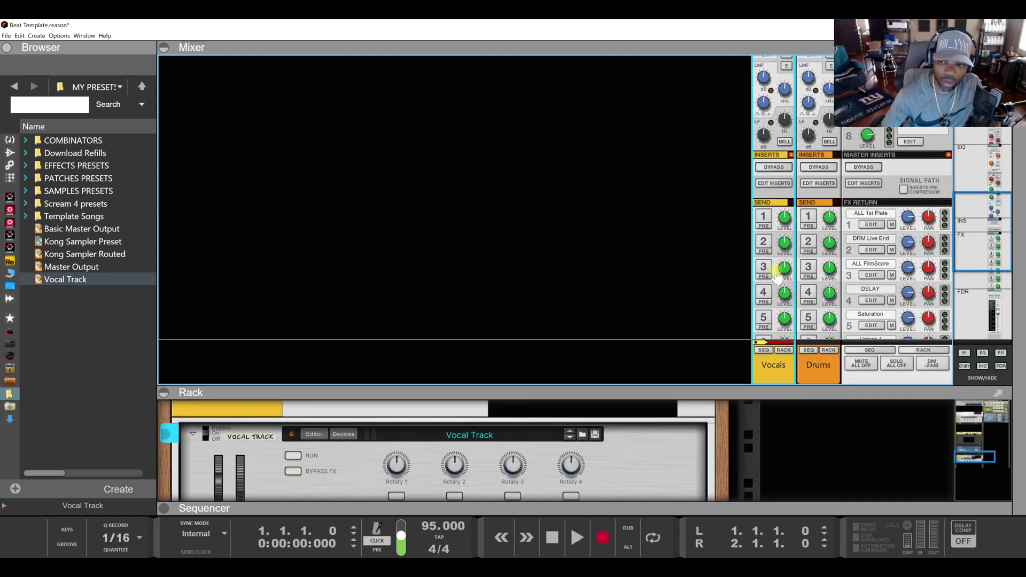
pyautogui.scroll(5, 771, 191)
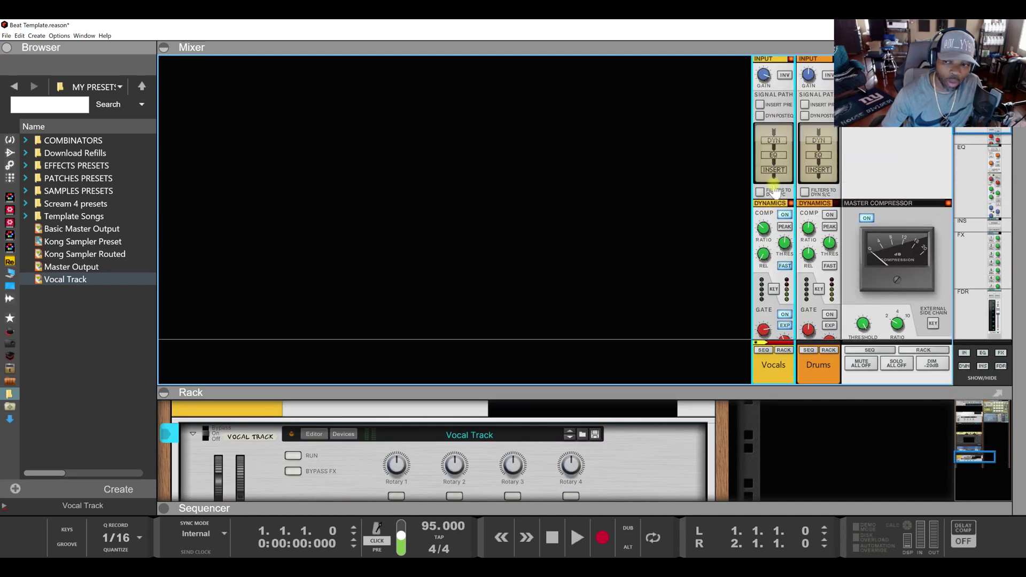